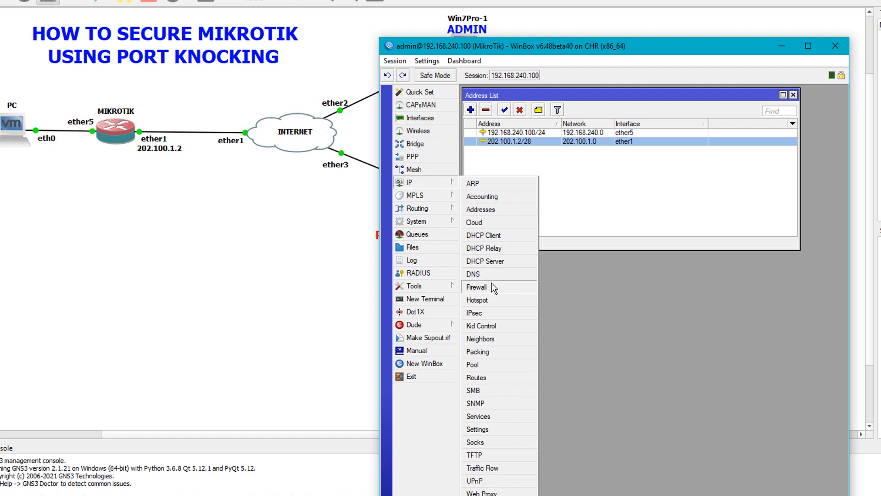
Step: Start a new firewall filter rule and show its General settings
left_click_drag(574, 98, 574, 179)
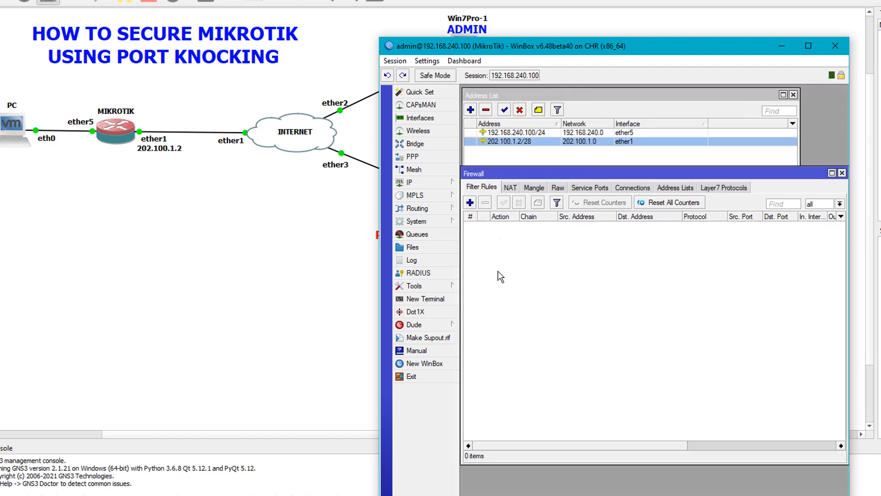
left_click(470, 202)
left_click_drag(553, 196, 565, 236)
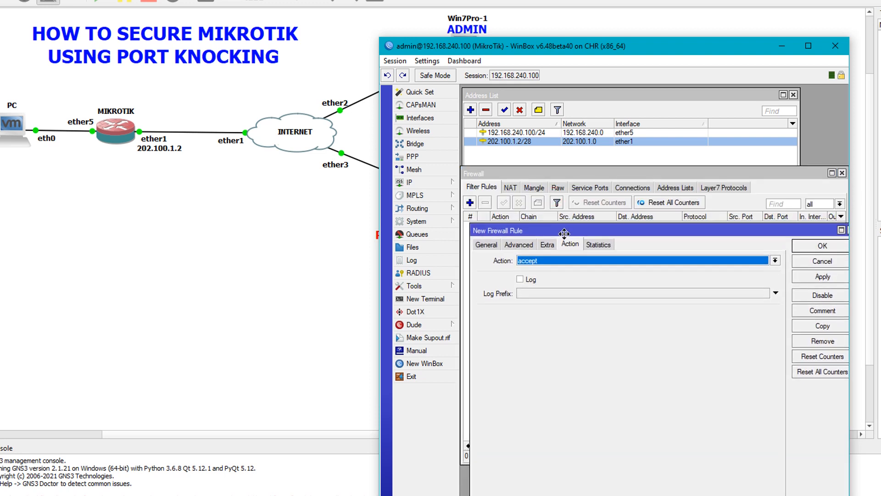
left_click(486, 244)
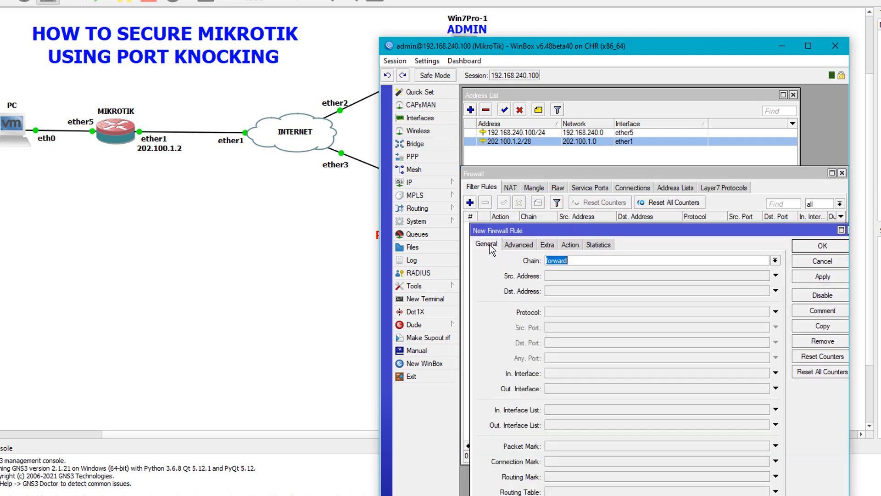
Step: Set the rule's chain to input and enable destination address matching
left_click_drag(530, 231, 522, 117)
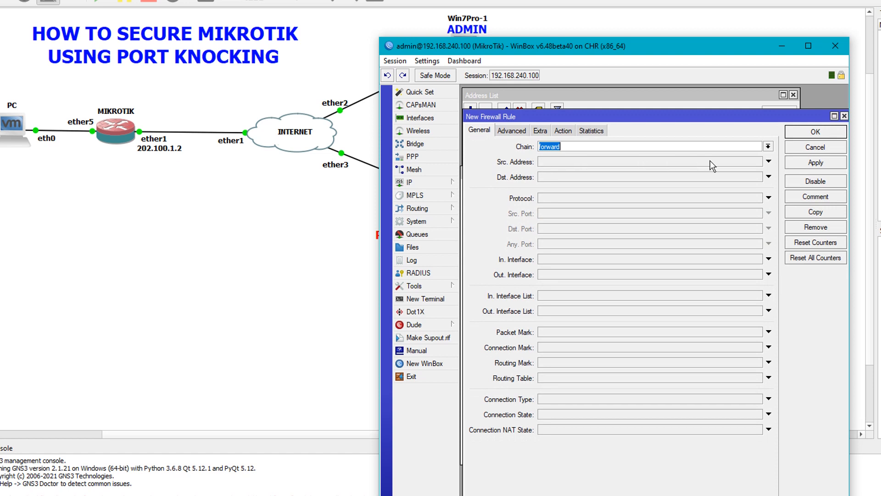
left_click(759, 147)
left_click(634, 164)
left_click(563, 176)
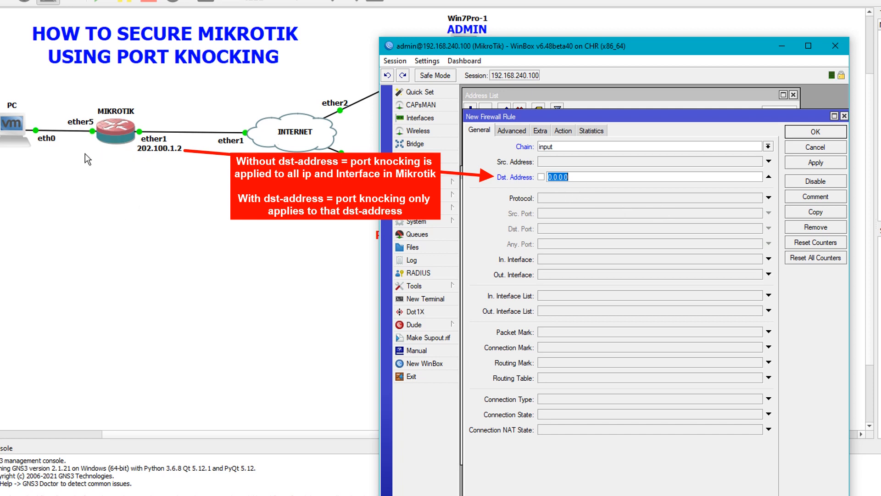
left_click(770, 177)
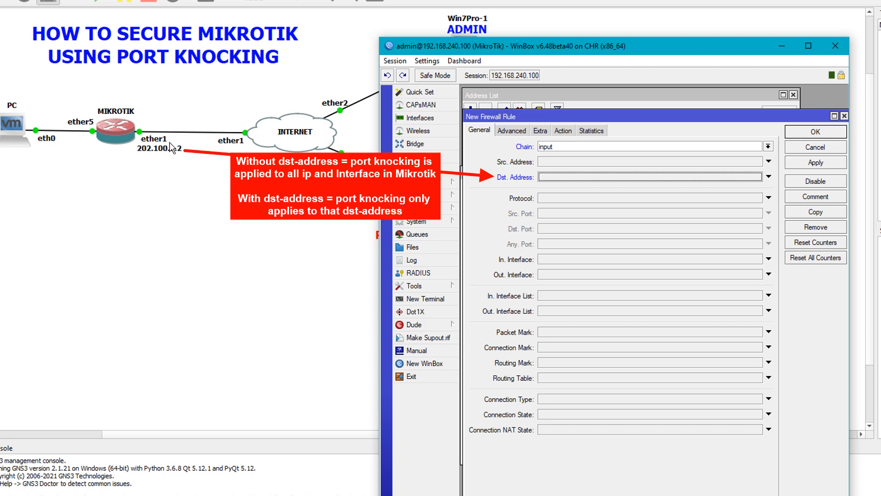
left_click(575, 179)
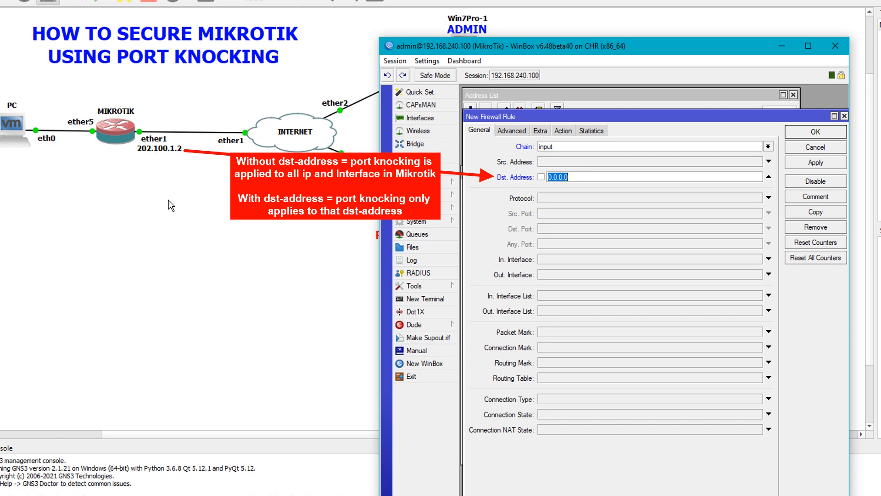
Step: Enter 202.100.1.2 as the rule's destination address
type("202.100.1.2")
double_click(595, 178)
left_click(588, 177)
left_click_drag(595, 178, 552, 177)
Step: Match protocol 6 (tcp) and destination port 1111
left_click(568, 198)
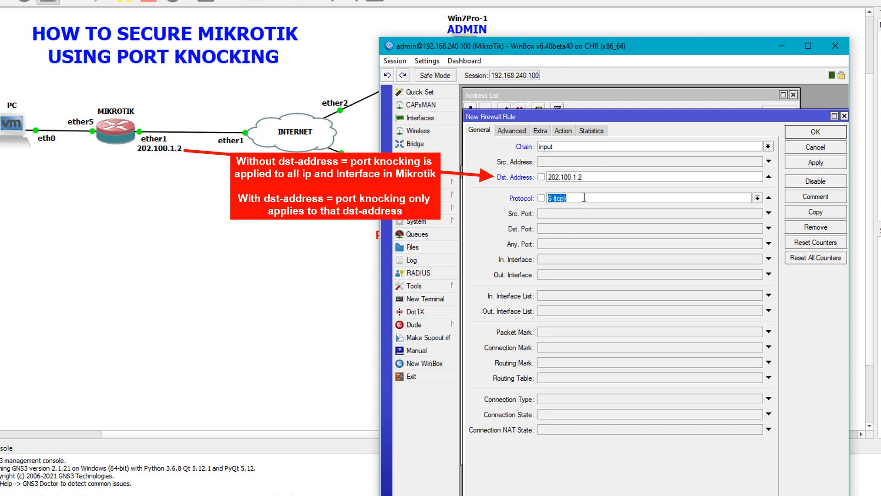
left_click(578, 226)
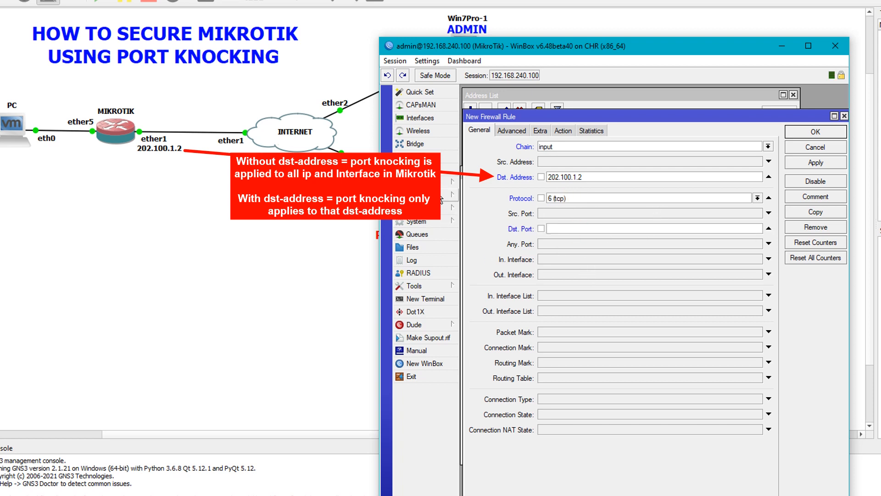
left_click(592, 229)
left_click(612, 230)
left_click(571, 229)
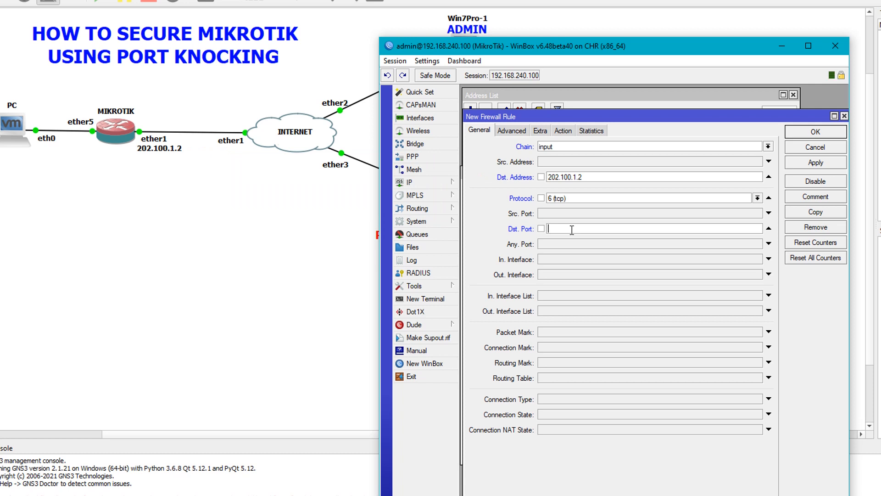
type("1111")
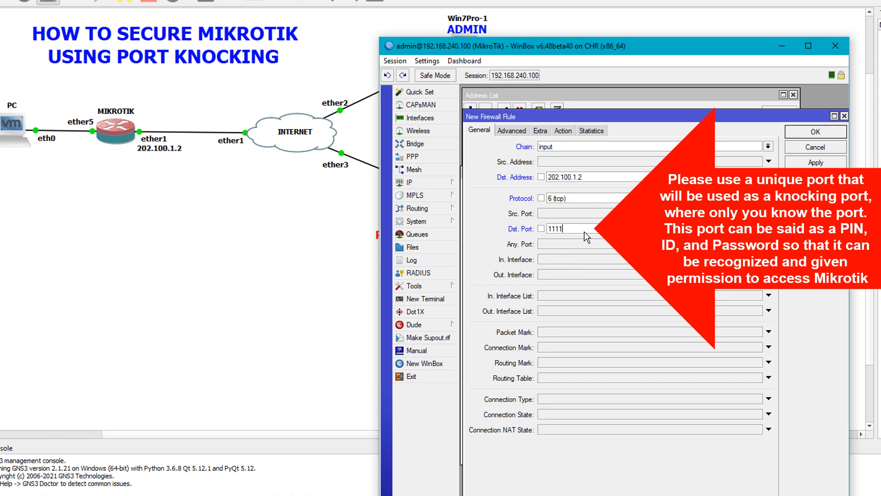
double_click(570, 229)
Step: Set the rule action to 'add src to address list'
left_click(571, 229)
double_click(570, 229)
left_click(575, 228)
left_click(562, 131)
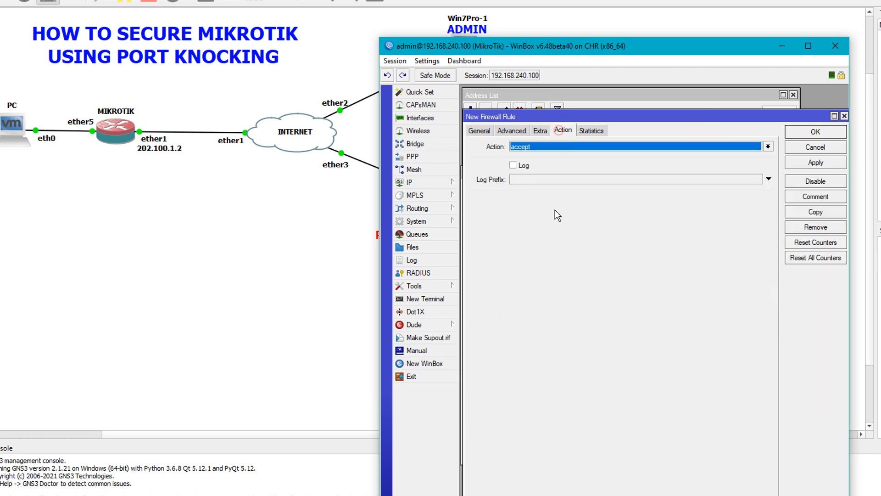
left_click(534, 147)
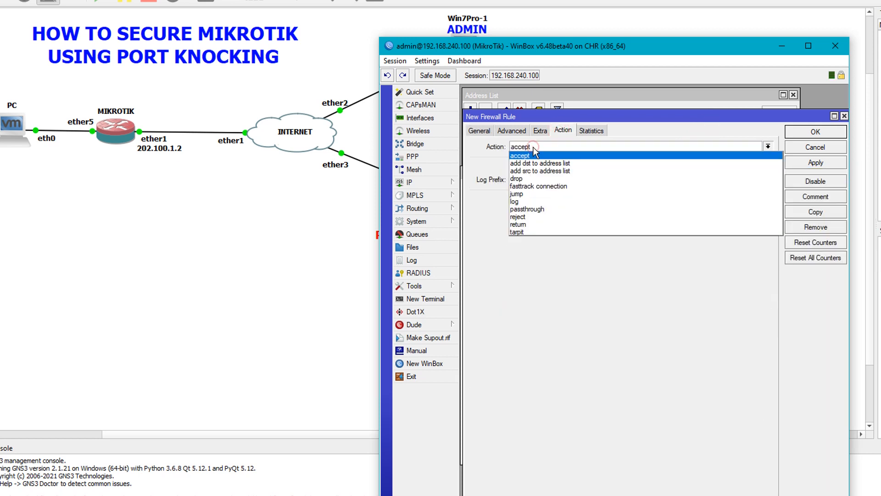
left_click(538, 173)
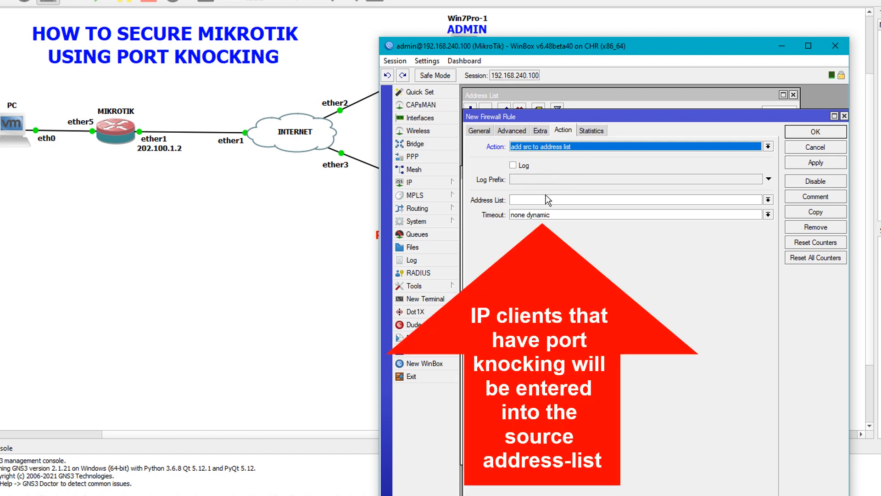
Step: Name the address list PORT-KNOCKING-1111 with a 00:05:00 timeout and apply
left_click(526, 200)
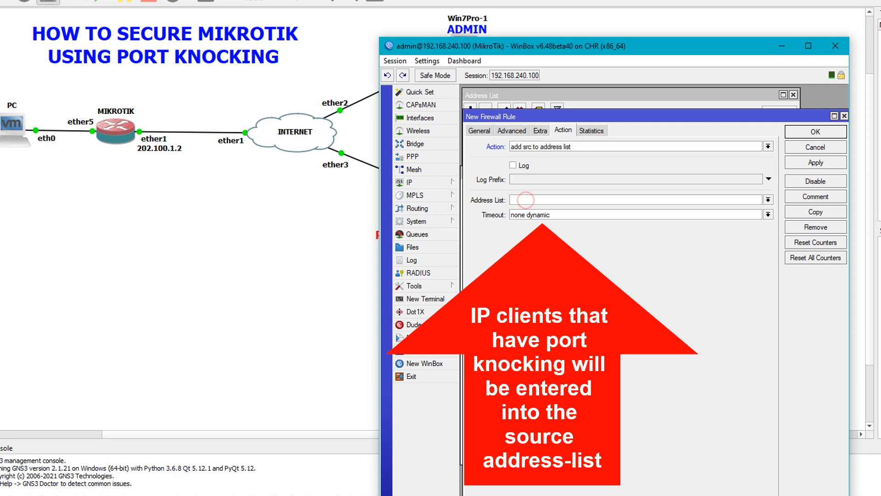
type("PORT-KNOCKING-1111")
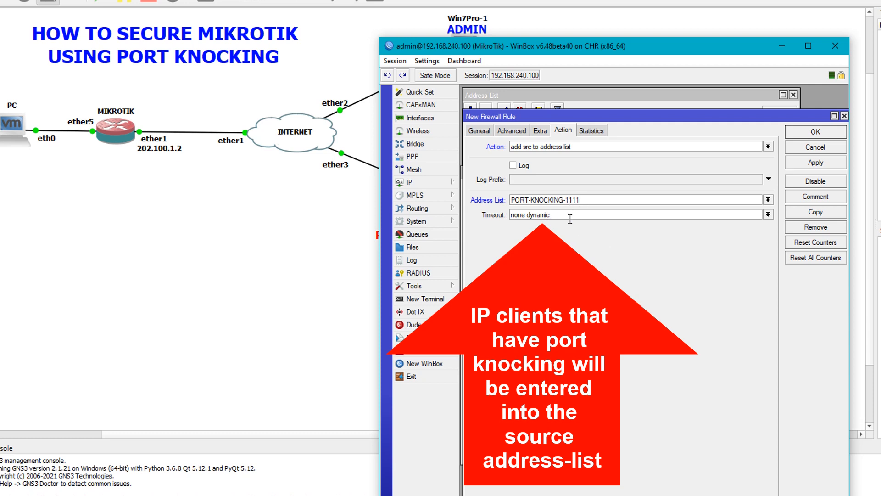
left_click_drag(580, 216, 505, 217)
type("00:05:00")
left_click(808, 164)
Step: Save the knocking rule and give it the comment 'PORT KNOCKING 1111'
left_click(810, 131)
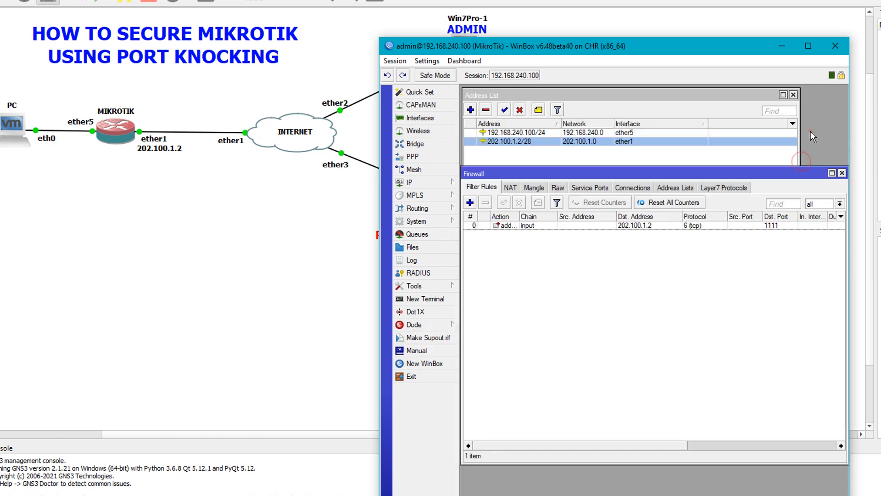
right_click(508, 226)
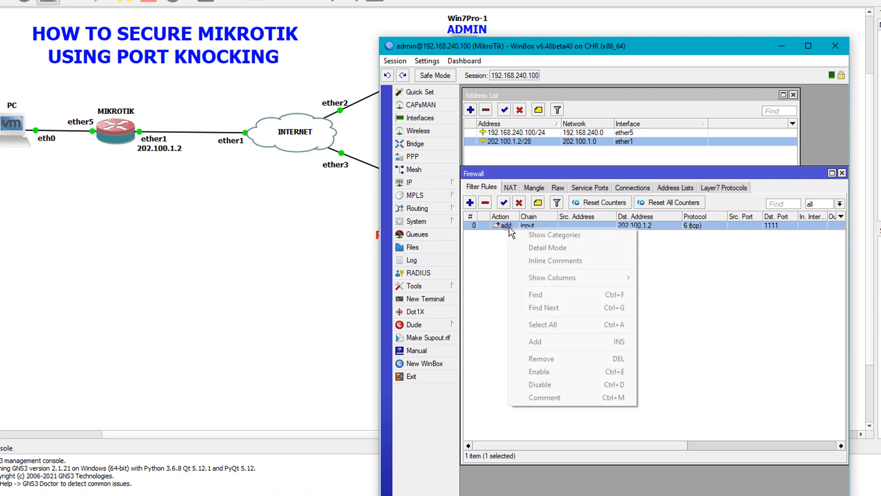
left_click(585, 398)
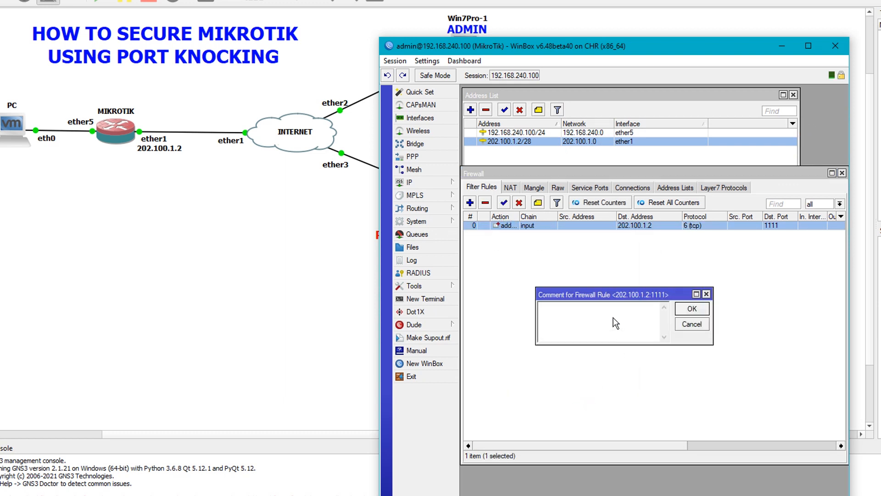
type("PORT KNOCKINHG")
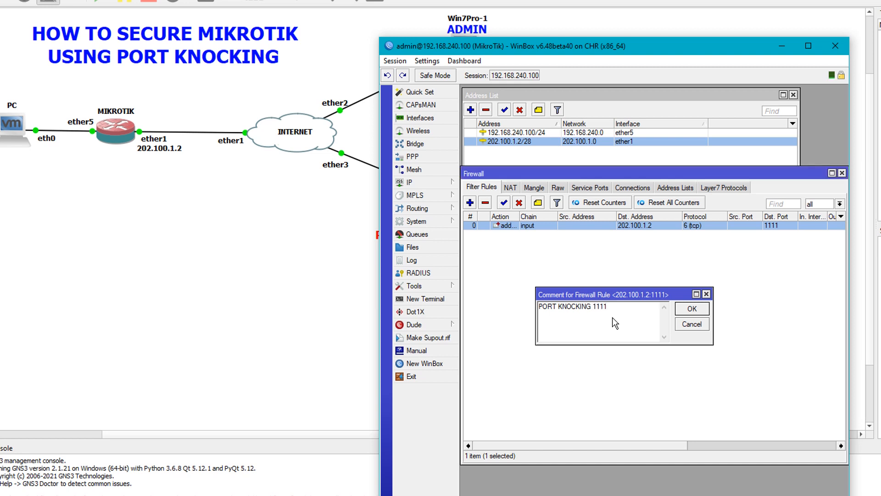
key("Return")
left_click(613, 318)
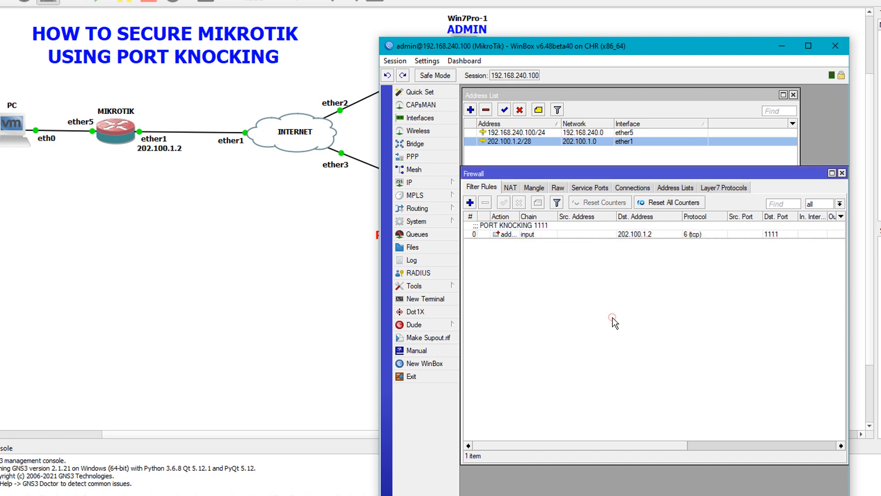
Step: Start a second filter rule on the input chain
left_click(471, 202)
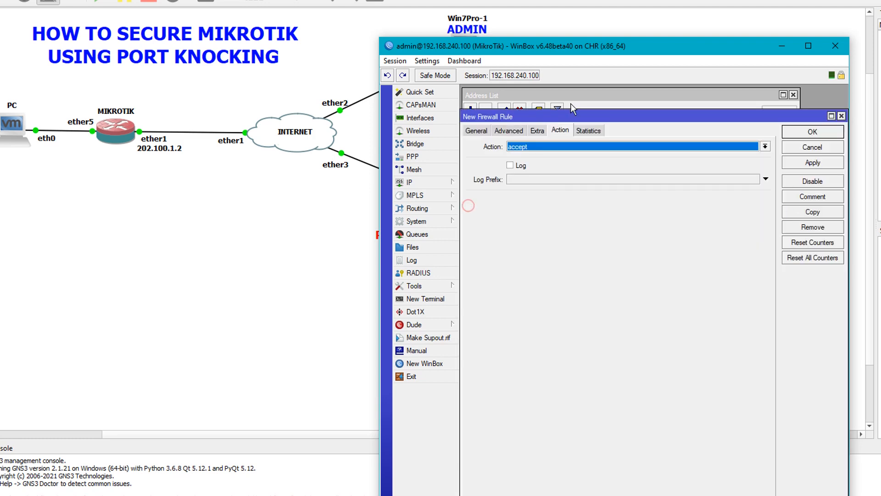
left_click_drag(597, 117, 616, 239)
left_click_drag(595, 176, 599, 111)
left_click_drag(554, 255, 554, 189)
left_click(490, 204)
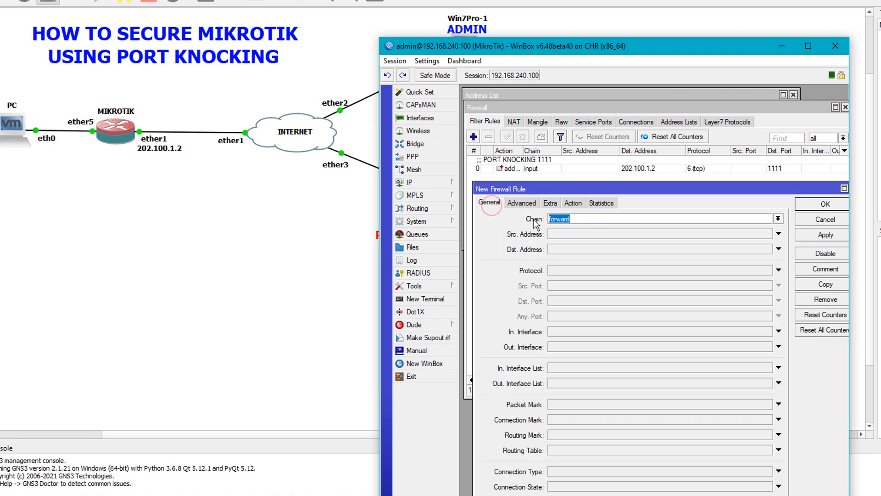
left_click(778, 219)
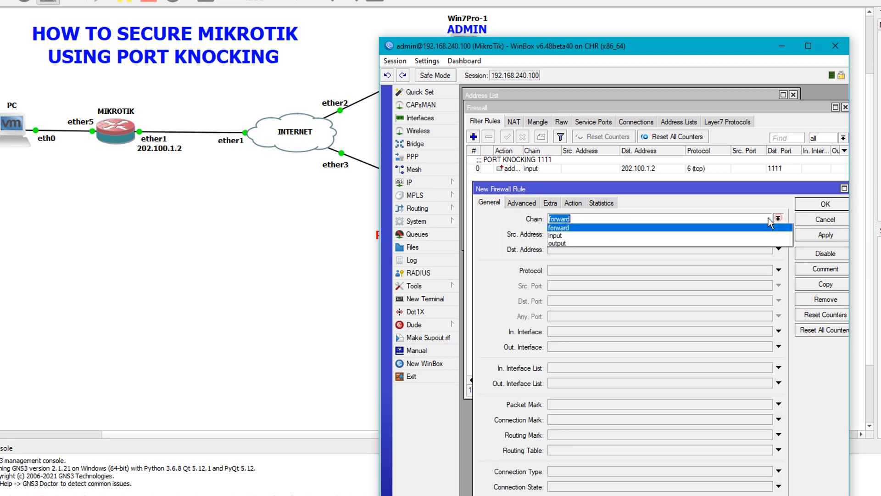
left_click(564, 235)
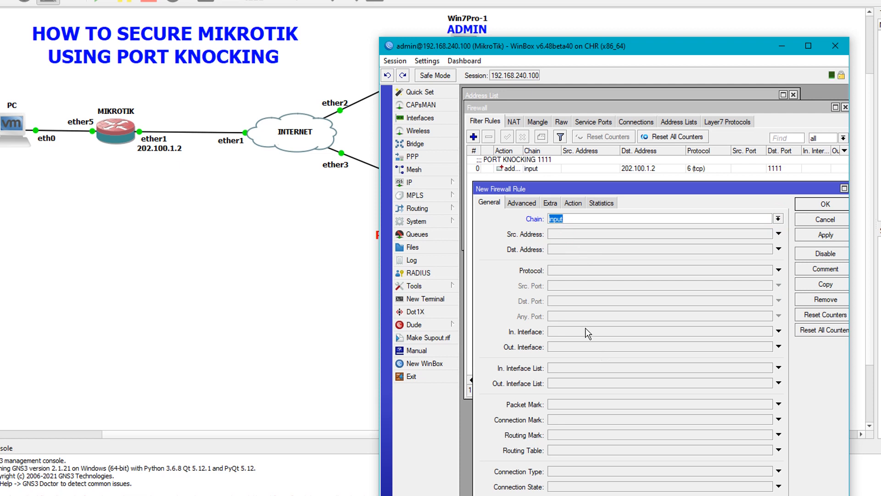
Step: Match destination 202.100.1.2 over tcp and enable destination port matching
left_click(599, 250)
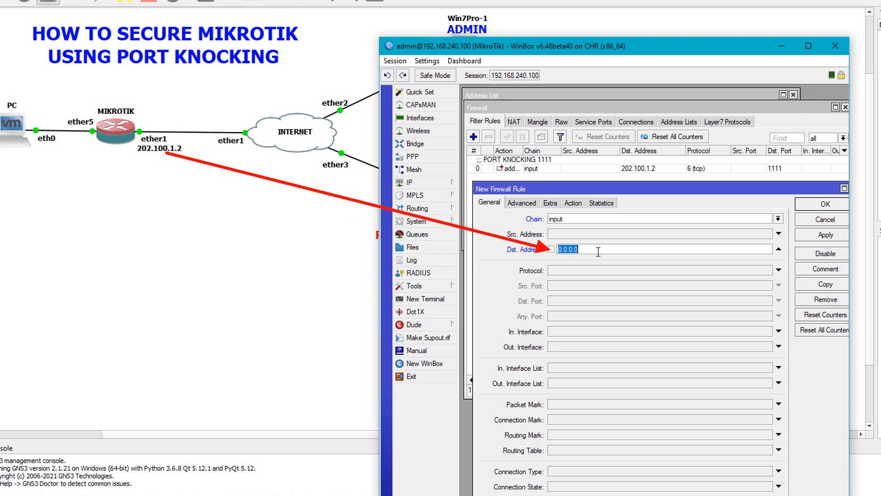
type("202.100.1.2")
left_click(616, 273)
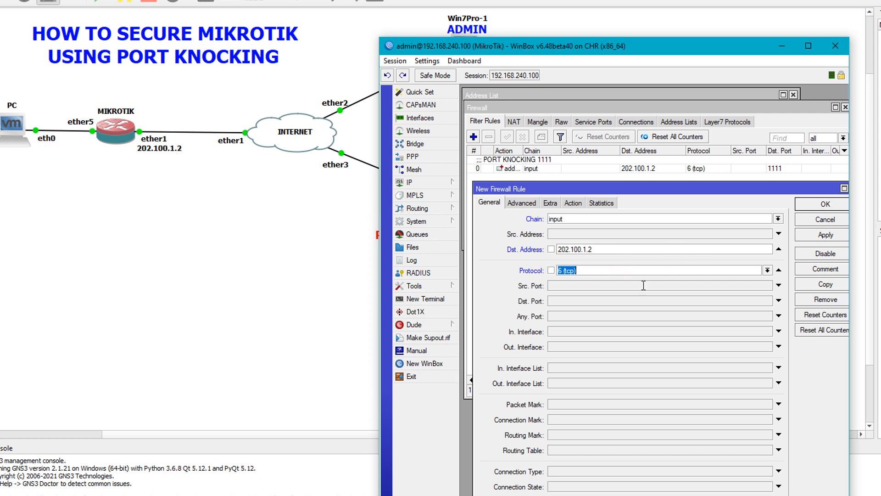
left_click(580, 304)
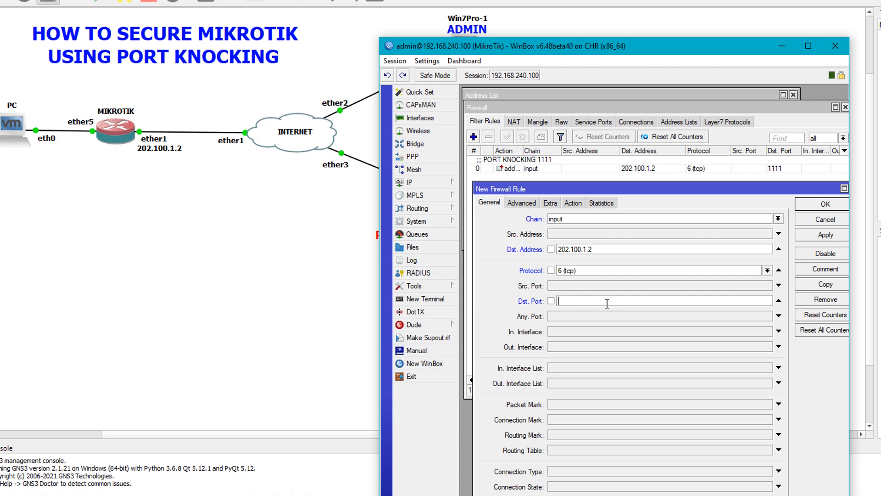
left_click(428, 188)
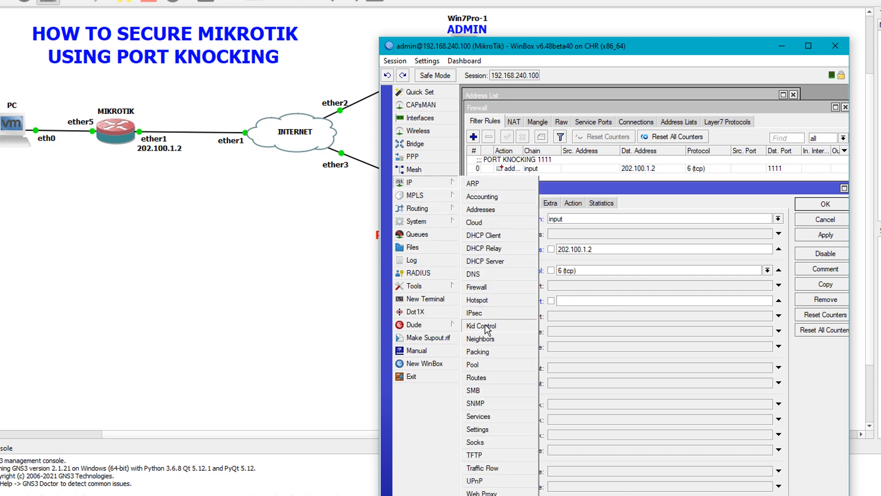
Step: Enter destination ports 8291,80,23,22,21, checked against the IP service list
left_click(490, 416)
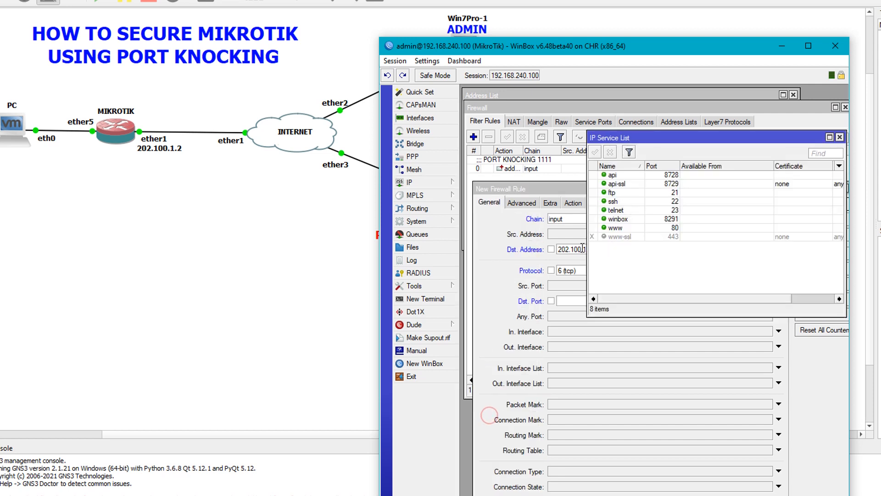
left_click_drag(569, 189, 572, 250)
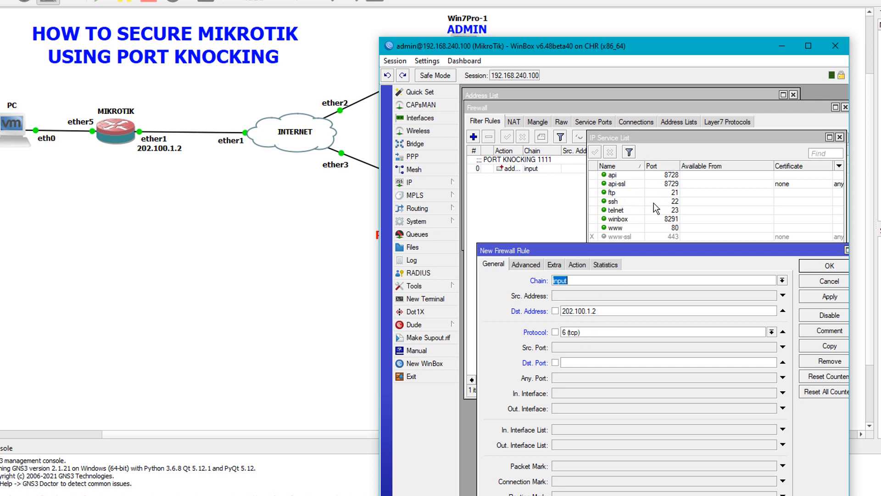
left_click(580, 365)
type("8291")
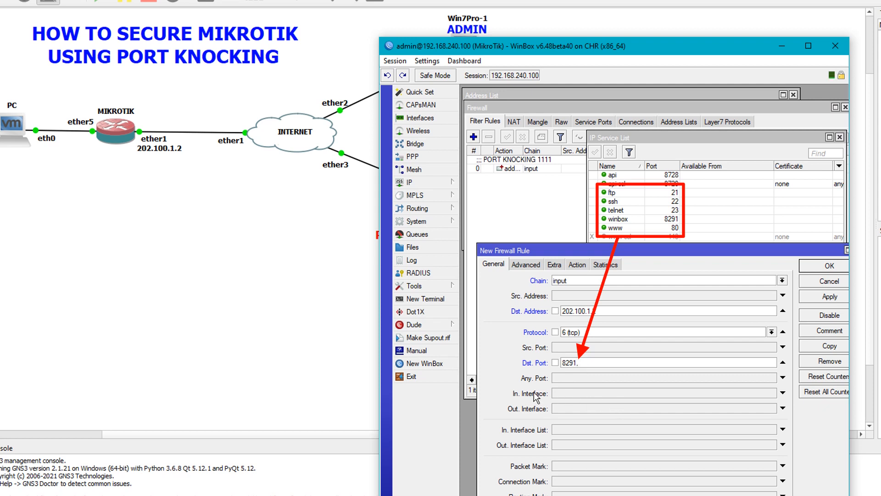
type(",80,23,22,21")
key("ctrl+a")
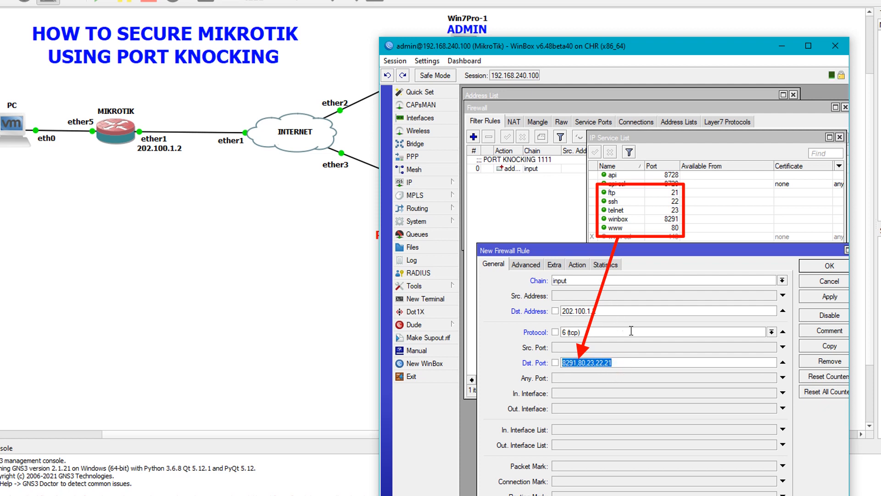
left_click(618, 363)
Step: Match sources in the PORT-KNOCKING-1111 source address list
left_click(531, 265)
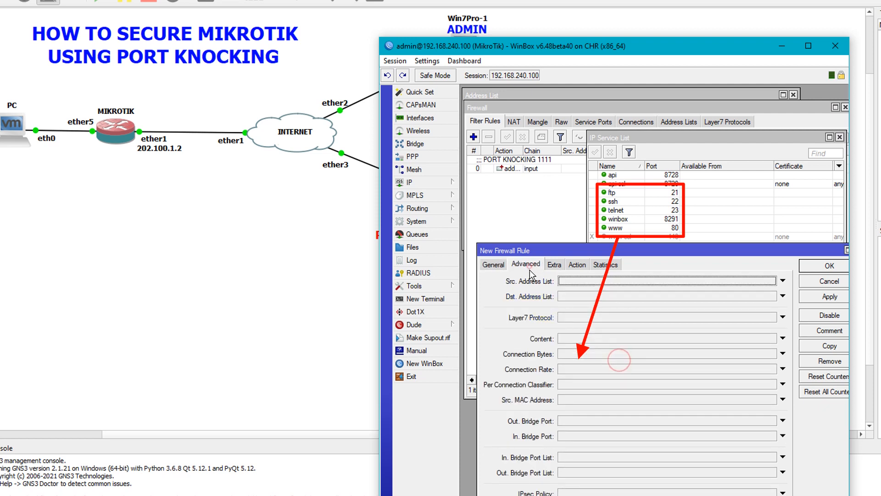
left_click(598, 282)
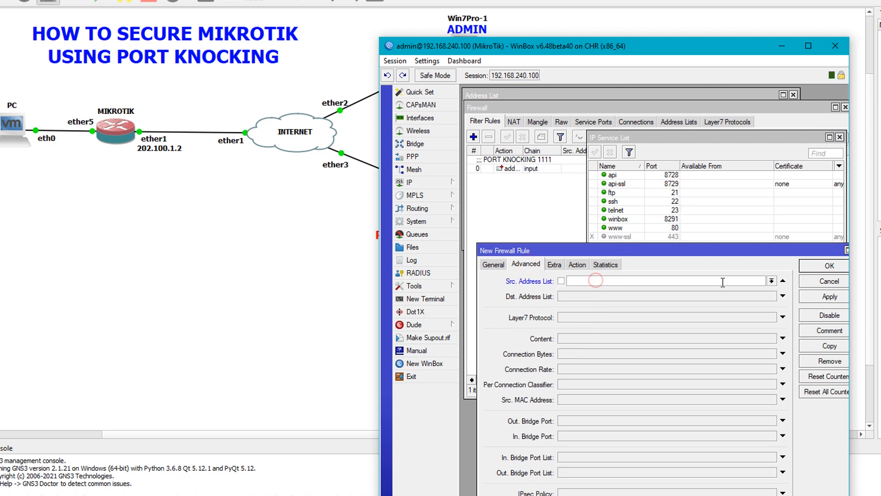
left_click(840, 137)
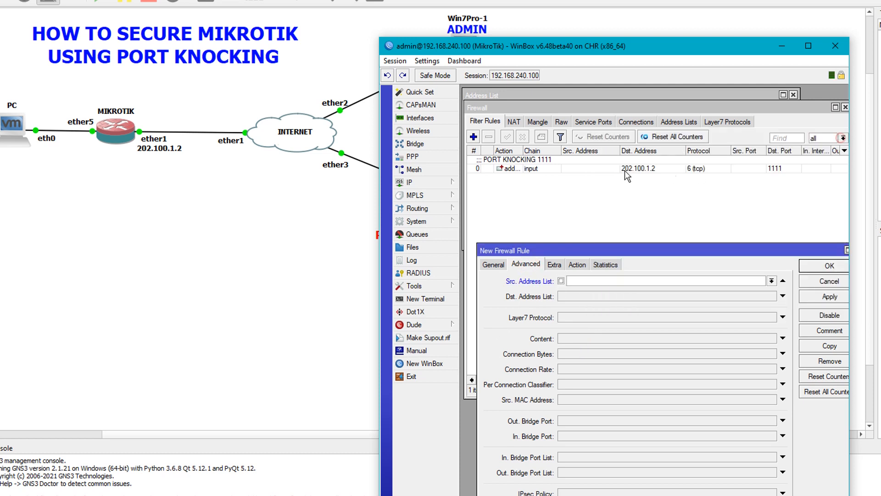
left_click(771, 280)
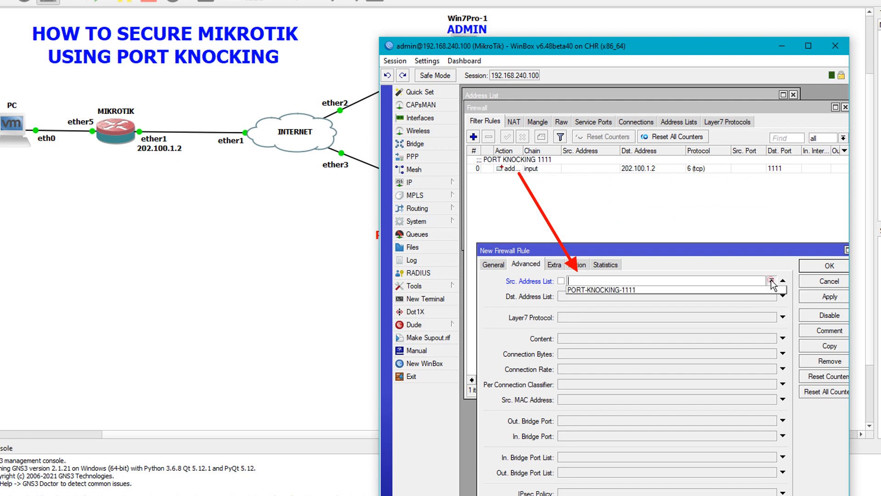
left_click(635, 290)
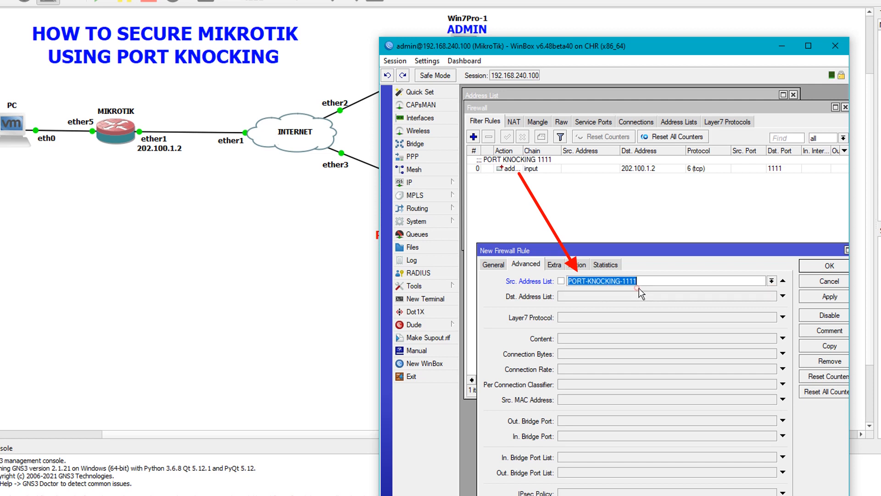
Step: Set the action to add the source to address list LEGAL-IP
left_click(578, 264)
left_click(568, 280)
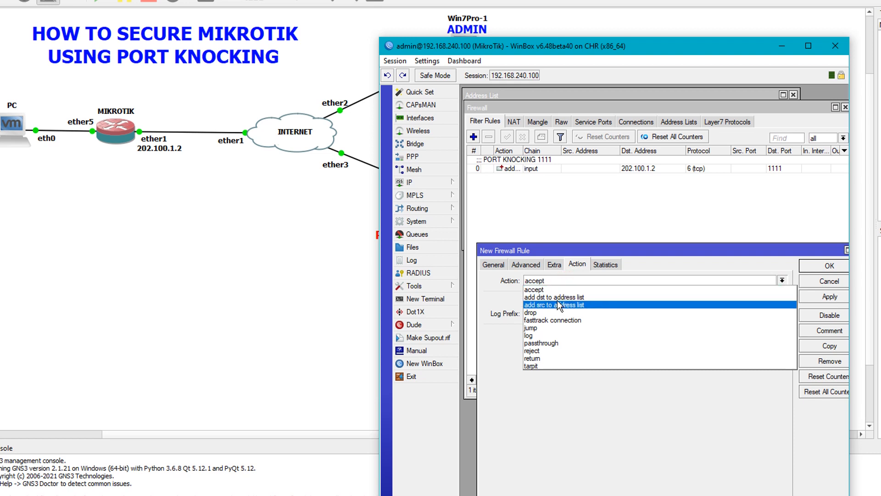
left_click(557, 305)
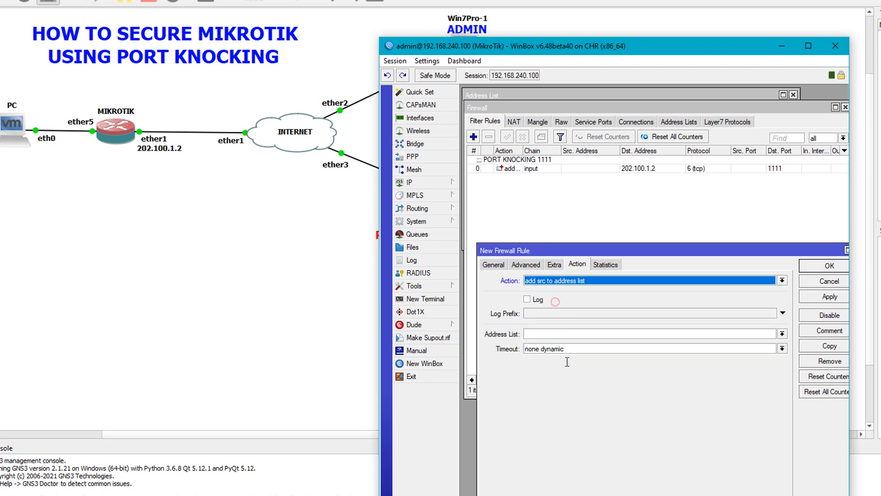
left_click(556, 335)
type("LEGAL-IP")
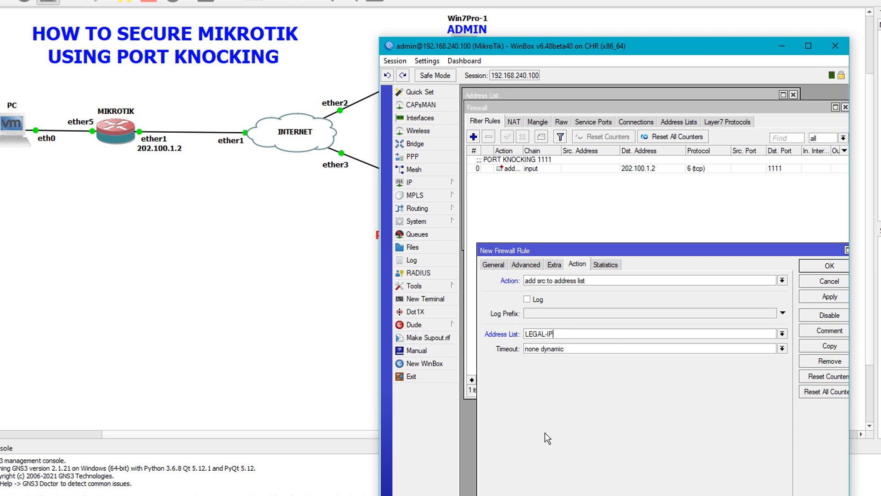
Step: Review ports 8291,80,23,22,21, source list PORT-KNOCKING-1111 and the action, then apply the rule
left_click(499, 266)
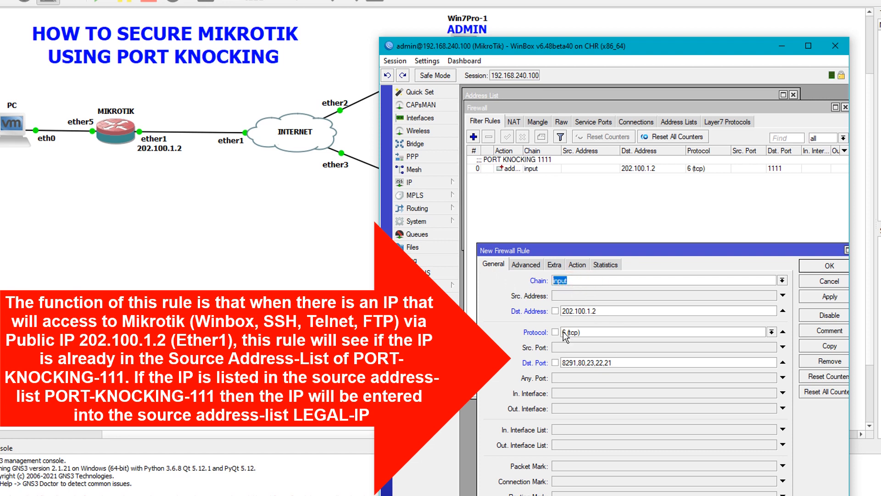
left_click_drag(626, 363, 560, 364)
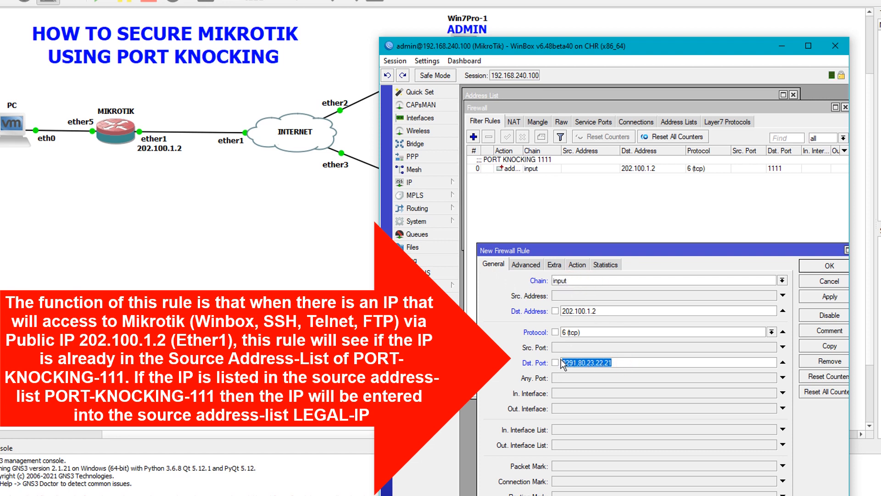
left_click(622, 361)
left_click(526, 264)
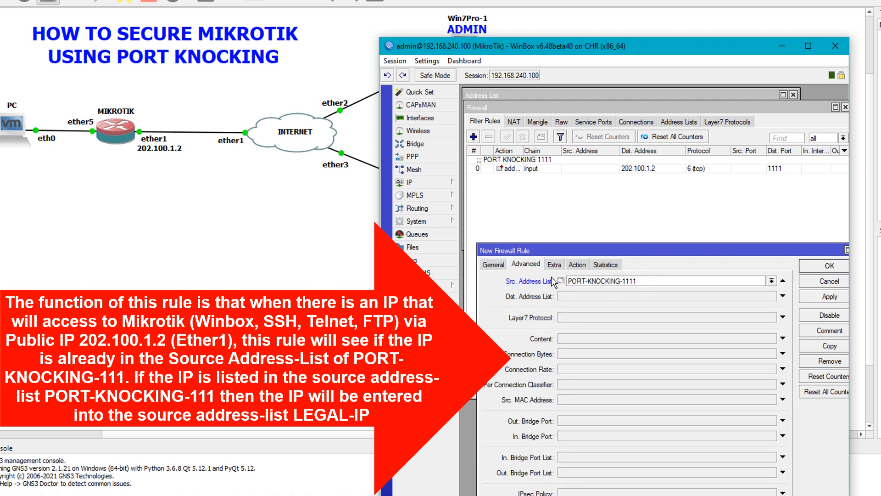
double_click(652, 280)
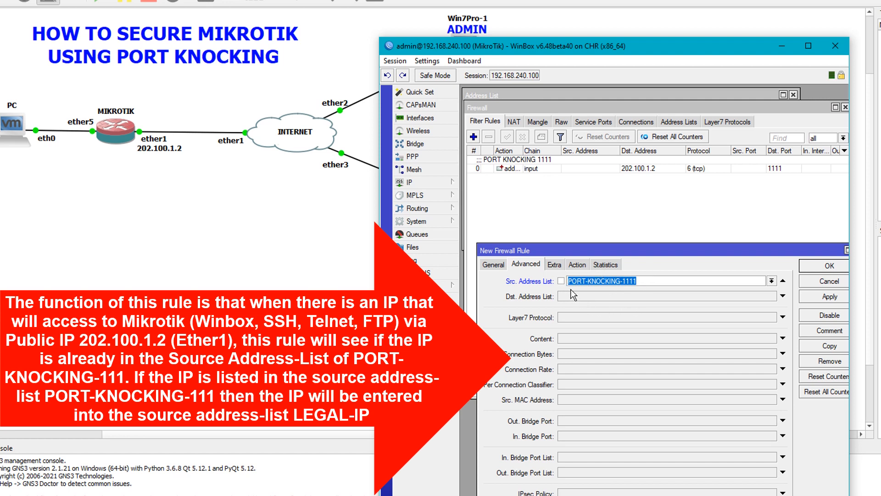
left_click(578, 265)
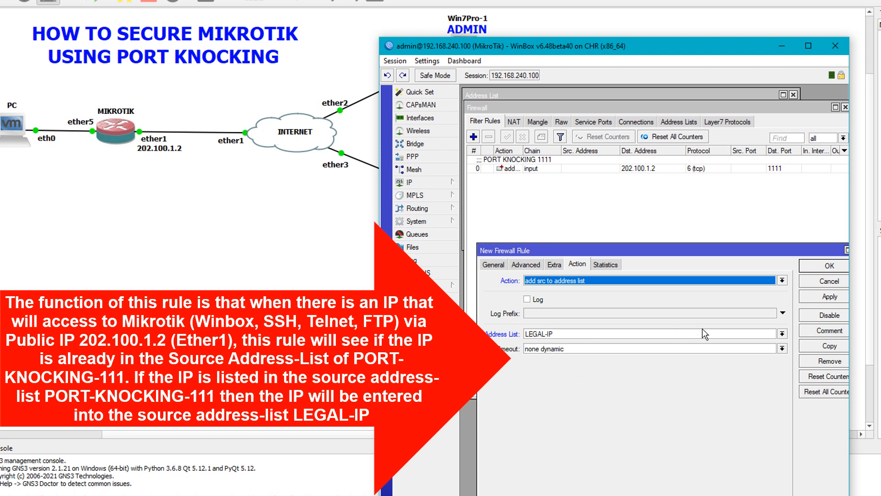
left_click(827, 299)
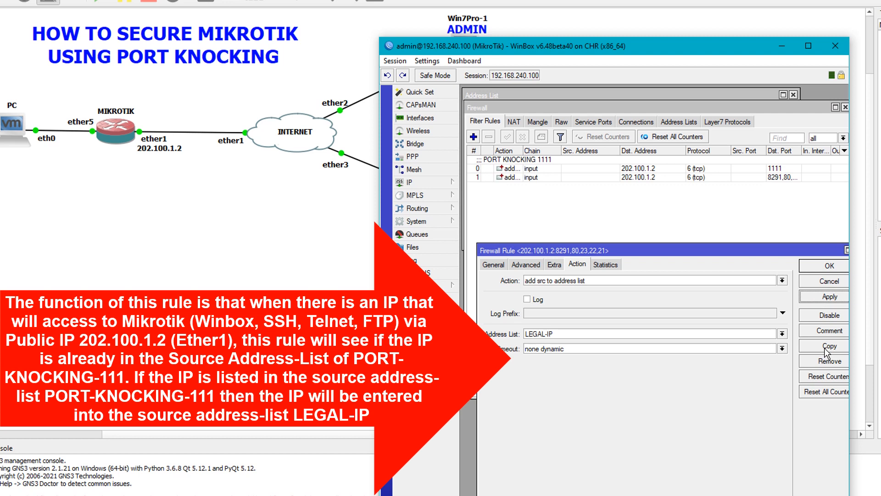
Step: Comment rule 1 'LEGAL-IP TO ACCESS REMOTE MIKROTIK' and close its dialog
left_click(840, 332)
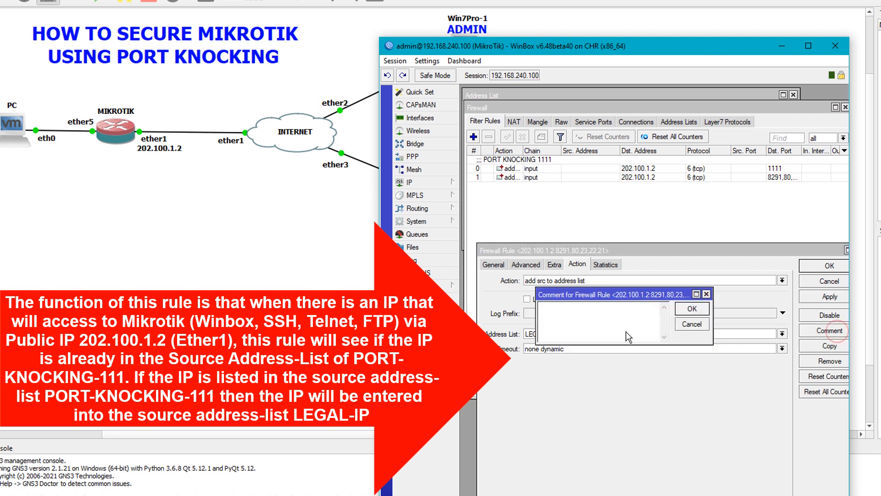
type("LEGAL-IP TO ACCES")
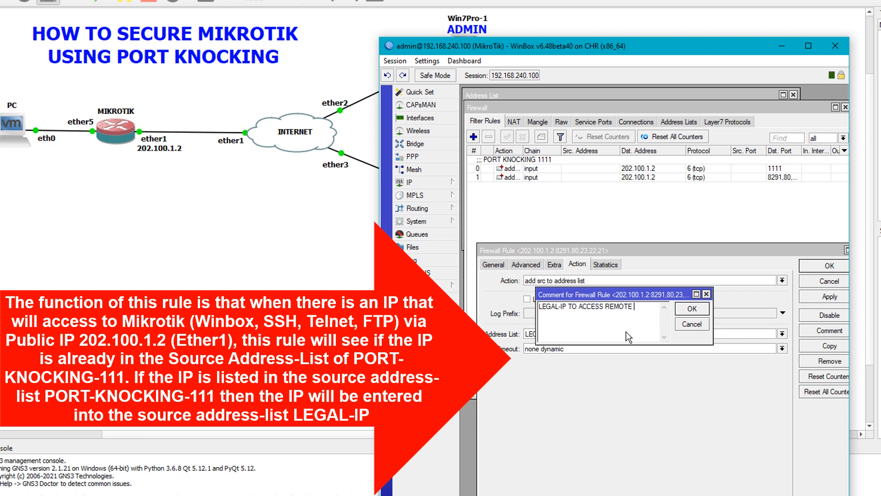
type("S REMOTE MIKROTIK")
key("Return")
left_click(813, 266)
left_click(546, 275)
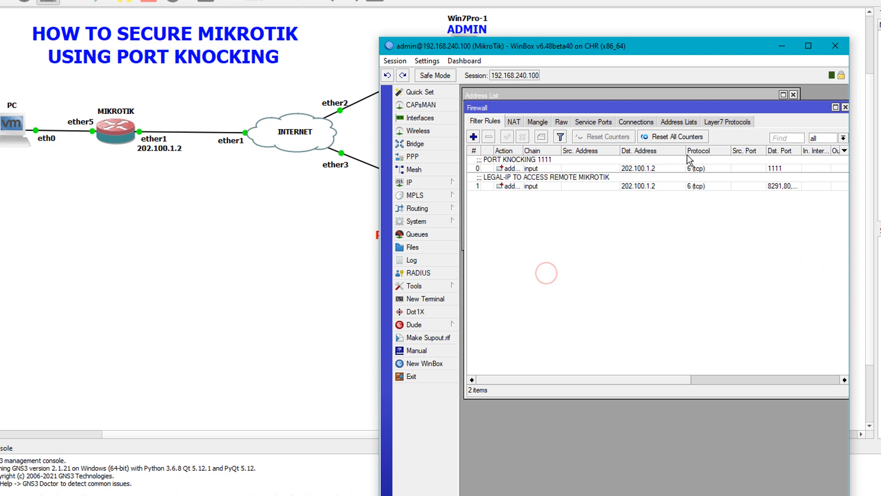
Step: Widen the Dst. Port column and start a new input-chain rule with protocol tcp
double_click(802, 150)
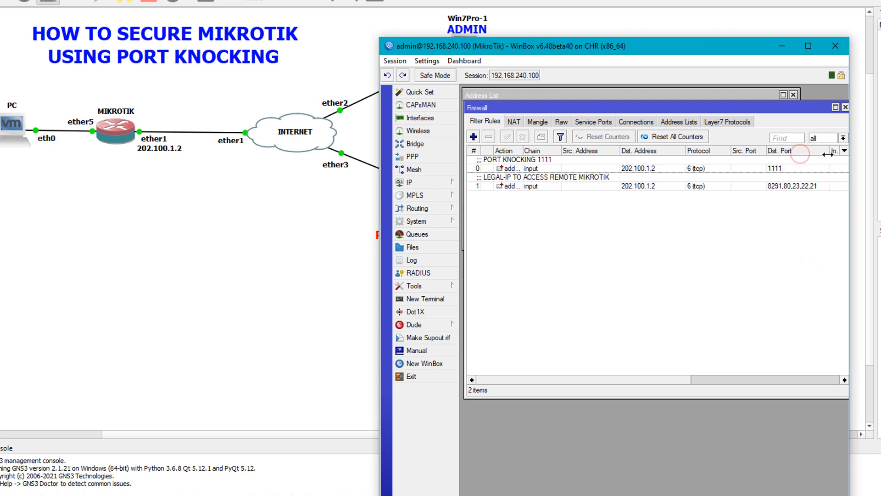
left_click(737, 315)
left_click(599, 274)
left_click(474, 137)
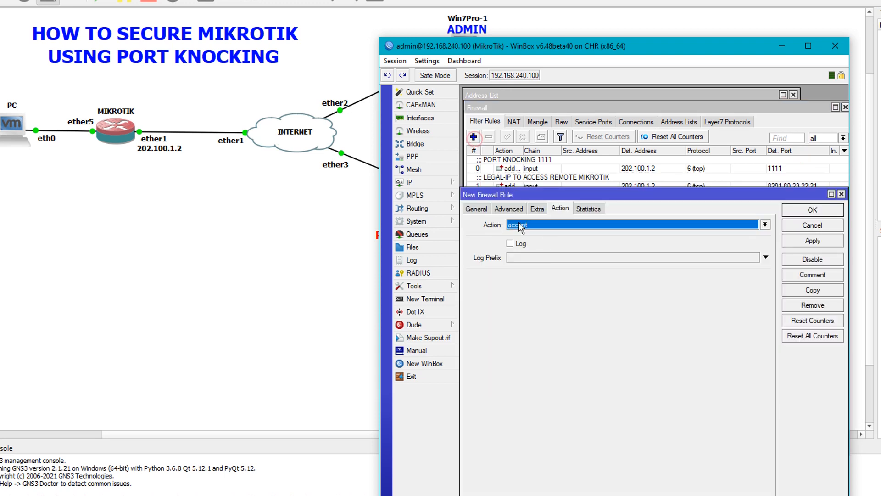
left_click(476, 208)
left_click_drag(544, 193, 553, 212)
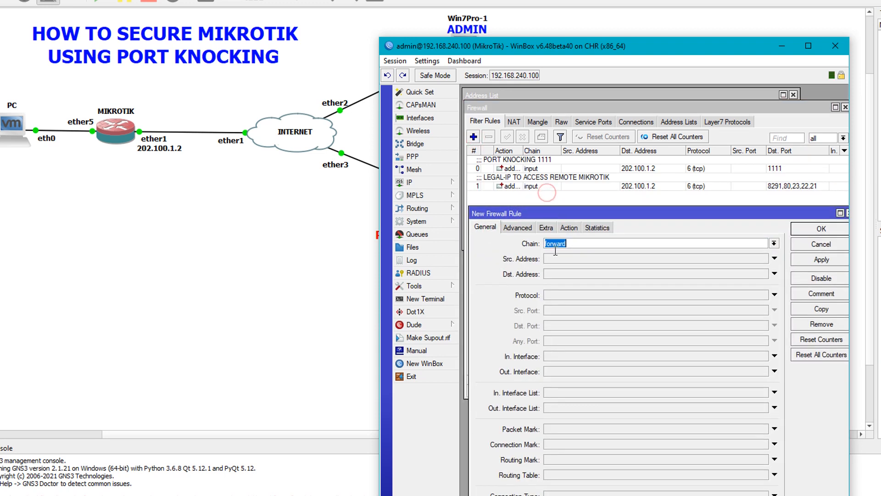
left_click(774, 243)
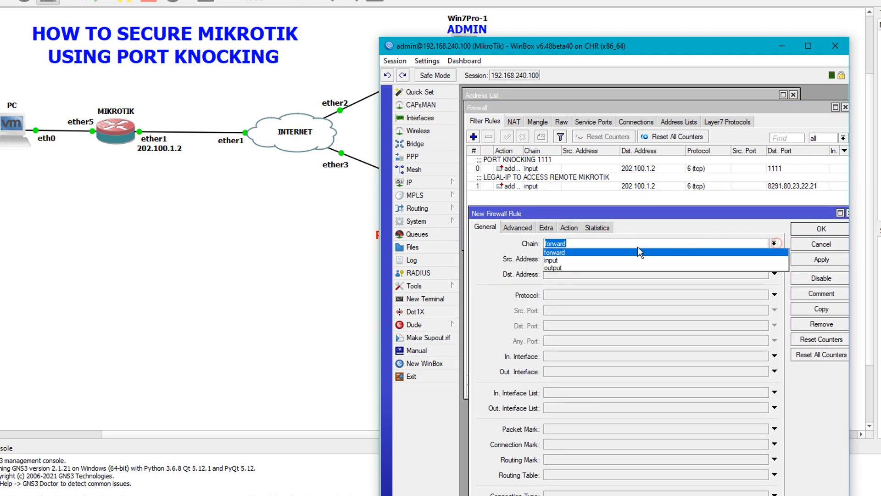
left_click(596, 257)
left_click(582, 295)
Step: Enter destination ports 8291,80,23,22,21 with the IP service list shown for reference
left_click(573, 326)
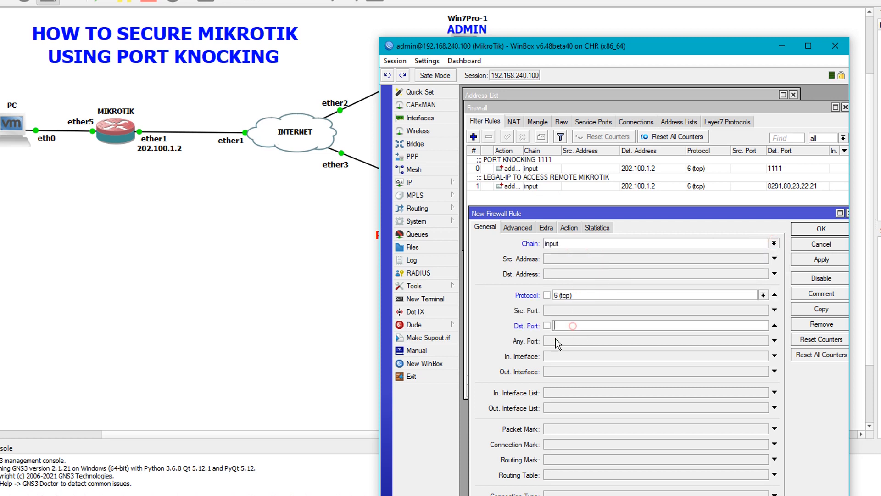
left_click(420, 183)
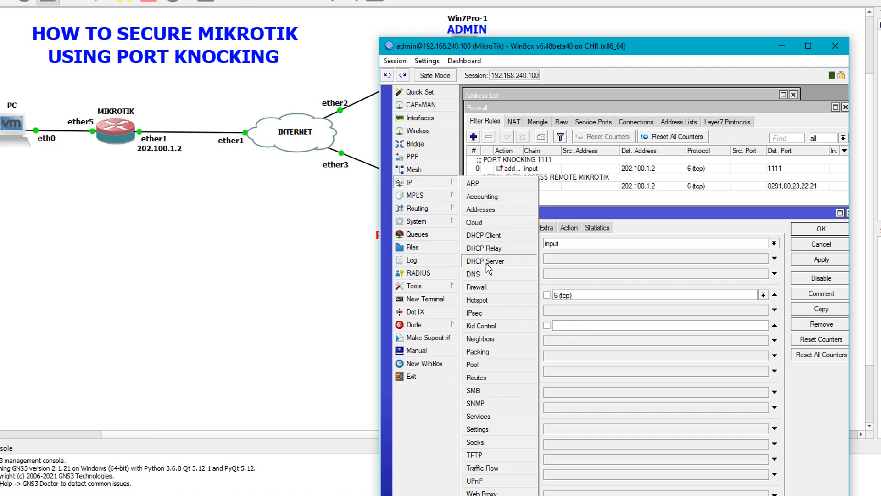
left_click(486, 417)
left_click(568, 212)
left_click_drag(581, 213, 579, 250)
left_click(578, 361)
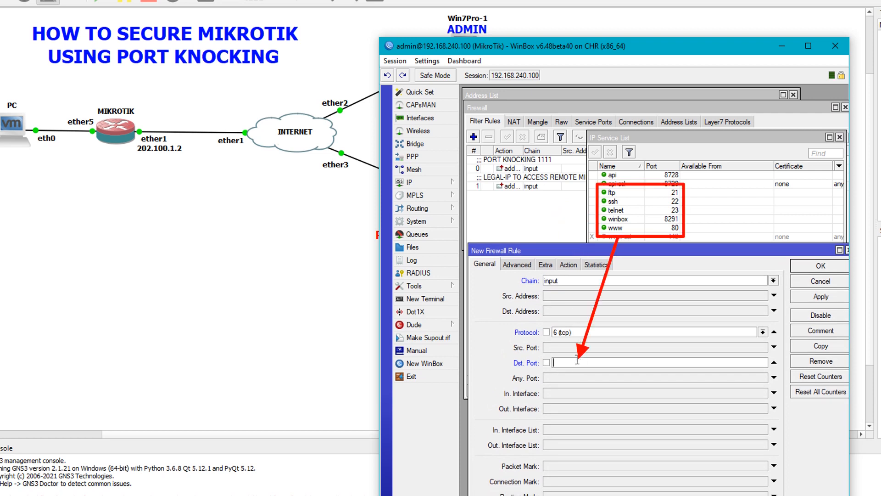
type("8291,80,23,2")
type(",21")
Step: Match sources not in the PORT-KNOCKING-1111 address list (!PORT-KNOCKING-1111) on the Advanced tab
left_click(520, 269)
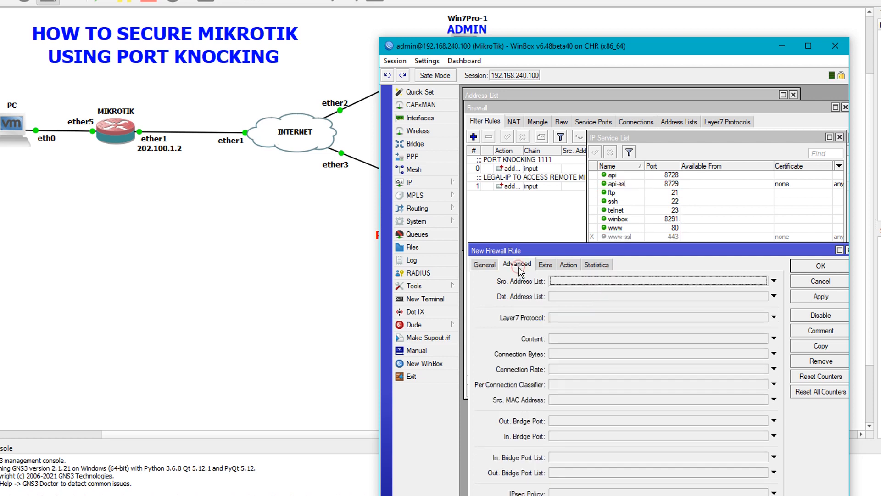
left_click(588, 282)
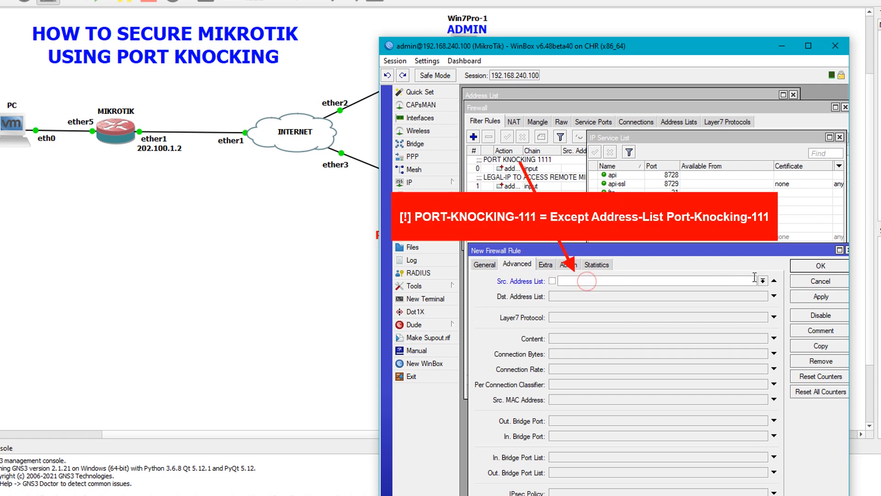
left_click(762, 280)
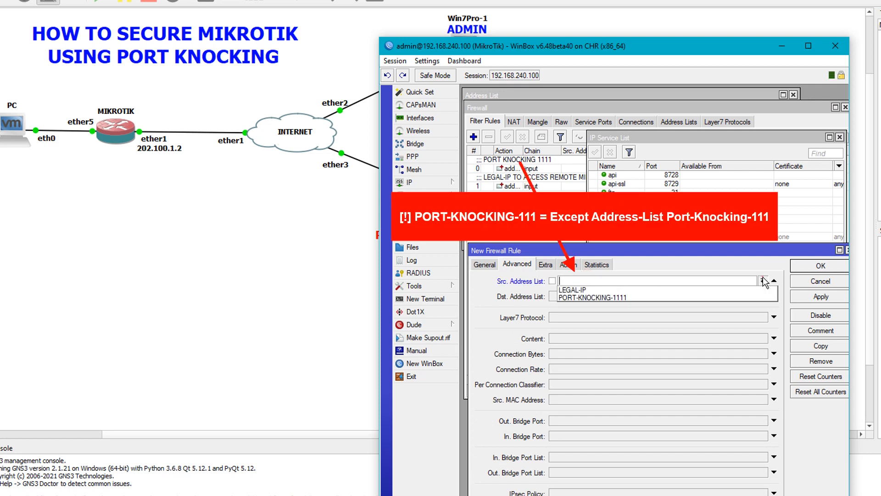
left_click(624, 298)
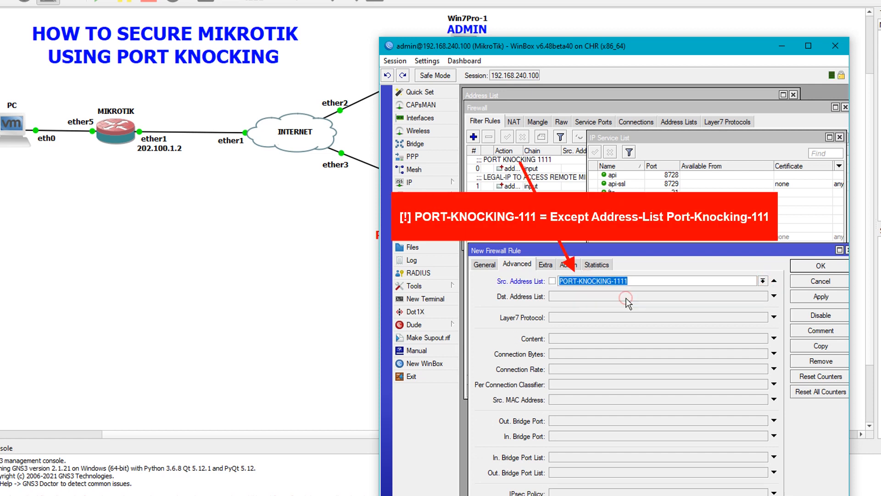
left_click(553, 281)
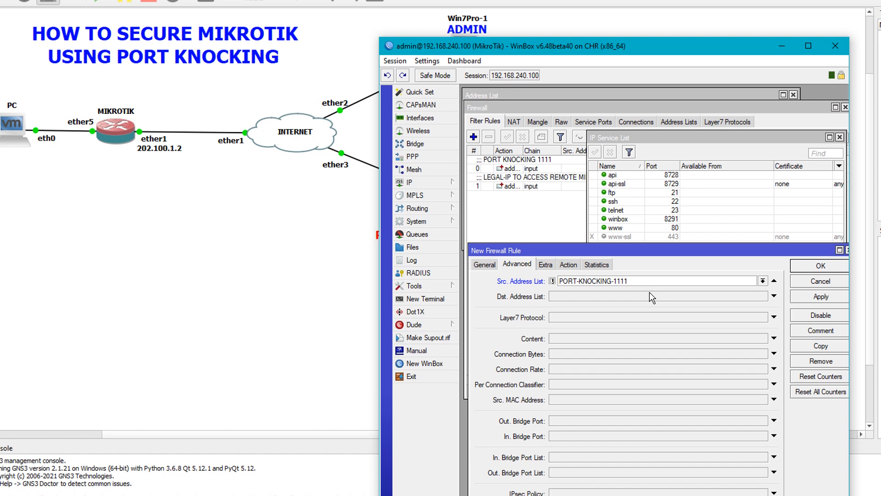
Step: Set the action to add source to address list PENYUSUP-INTRUDERS with timeout 00:10:00, and apply
left_click(569, 265)
left_click(544, 281)
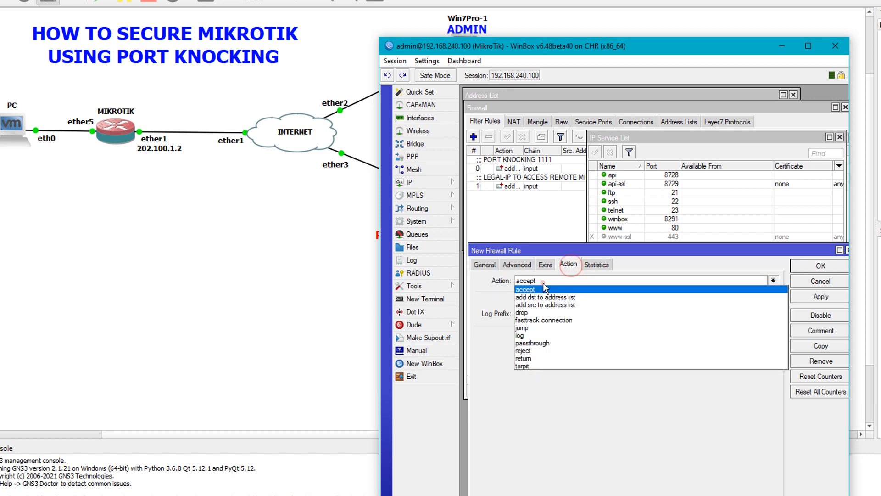
left_click(533, 305)
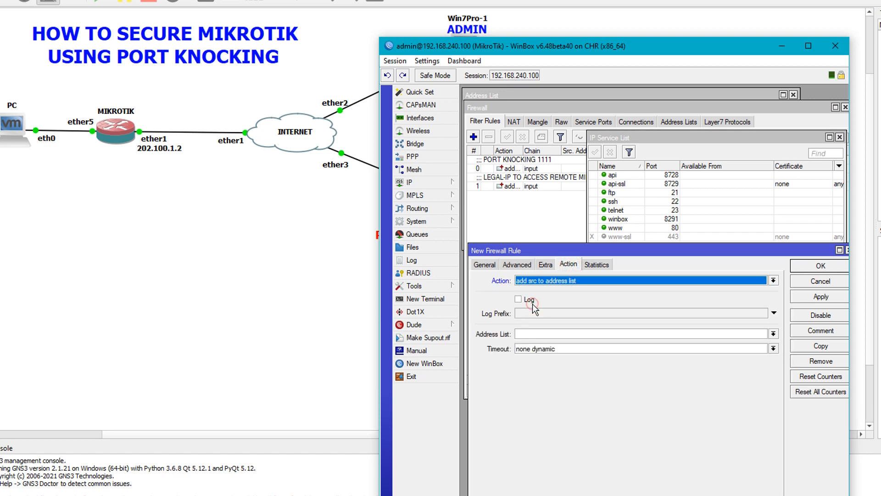
left_click(526, 334)
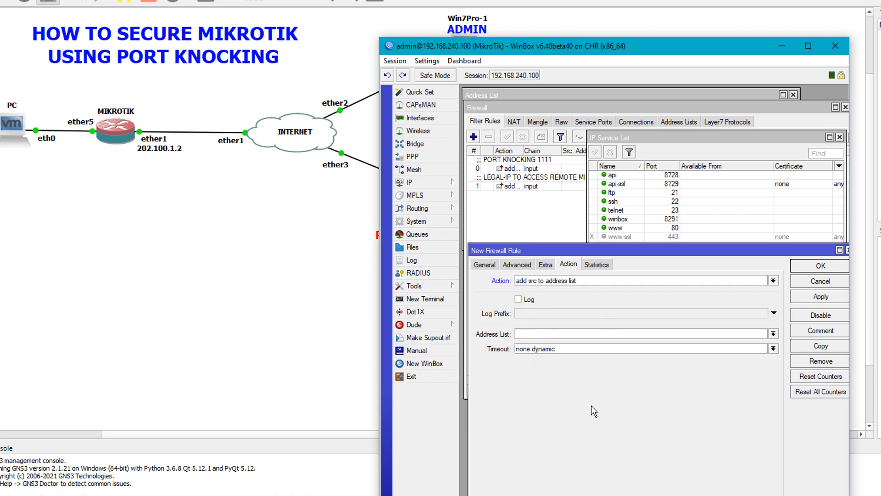
type("PENYUSUP-INTRUDERS")
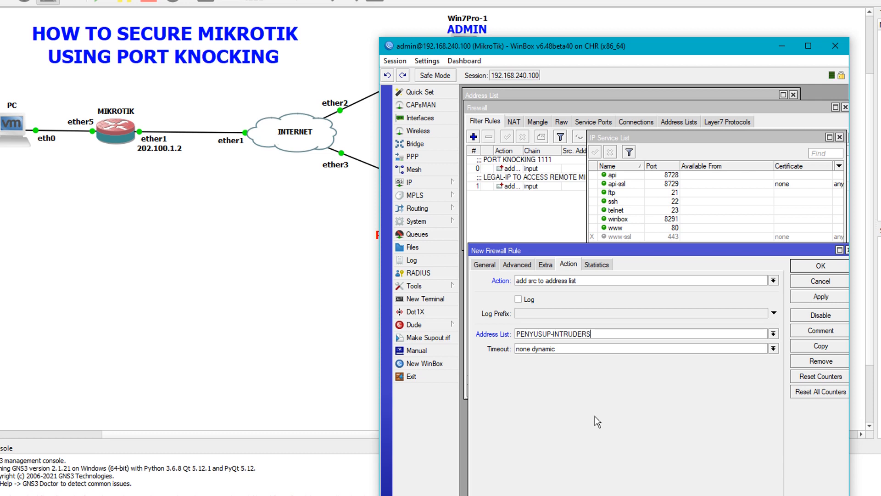
left_click_drag(574, 350, 511, 381)
type("00:10:00")
left_click(823, 295)
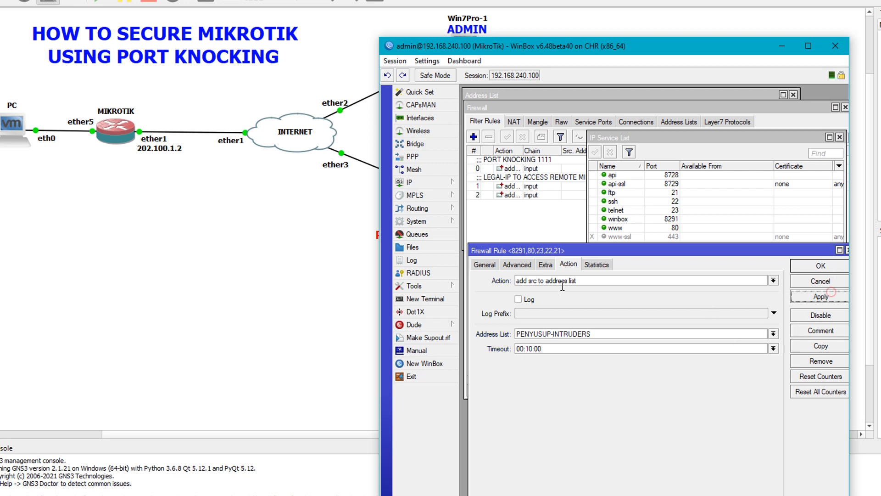
Step: Set the rule's Dst. Address to 202.100.1.2 on the General tab and apply it
left_click(486, 269)
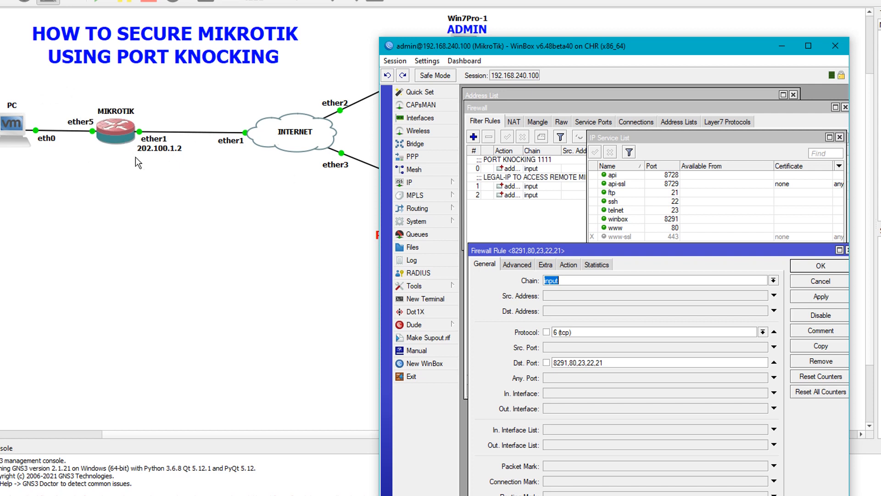
left_click(545, 187)
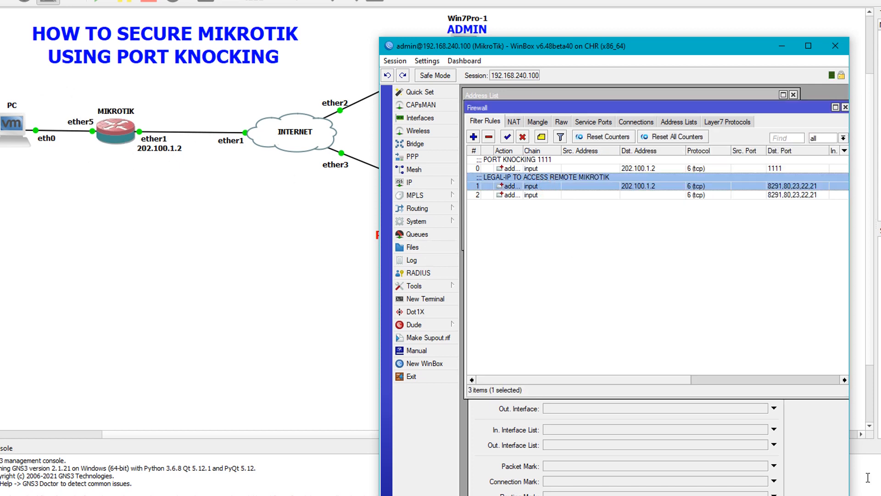
left_click(821, 447)
left_click(566, 312)
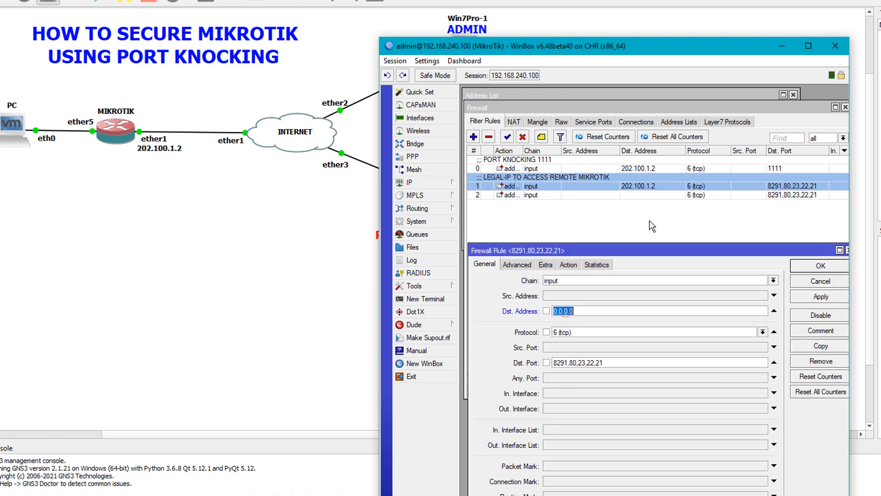
type("202.100.1.2")
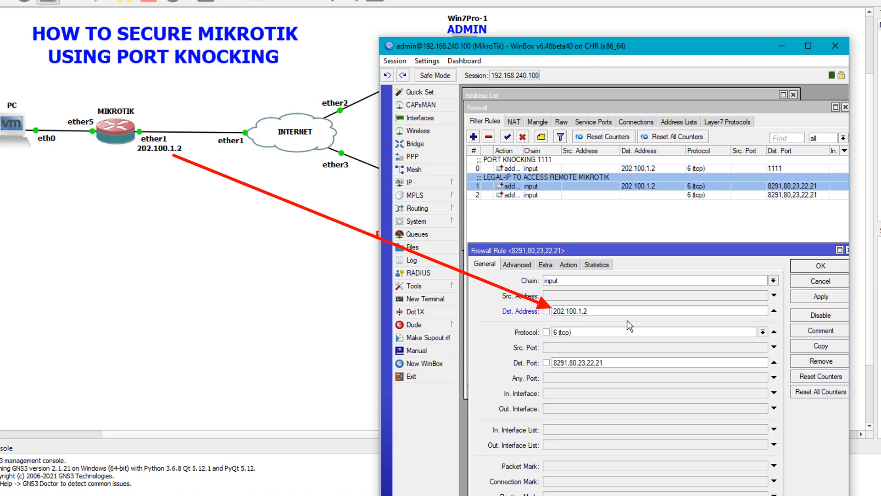
left_click(822, 296)
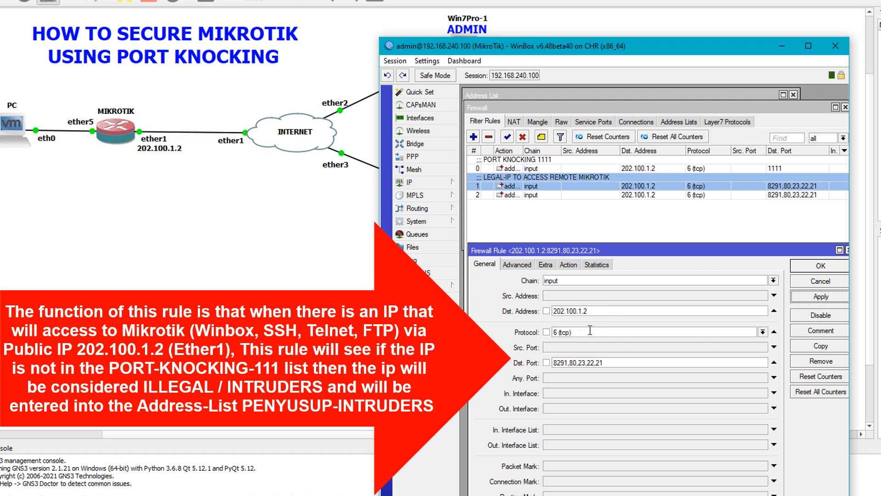
Step: Review the rule's destination ports, source address list condition and action settings
left_click_drag(553, 362, 606, 363)
left_click(517, 265)
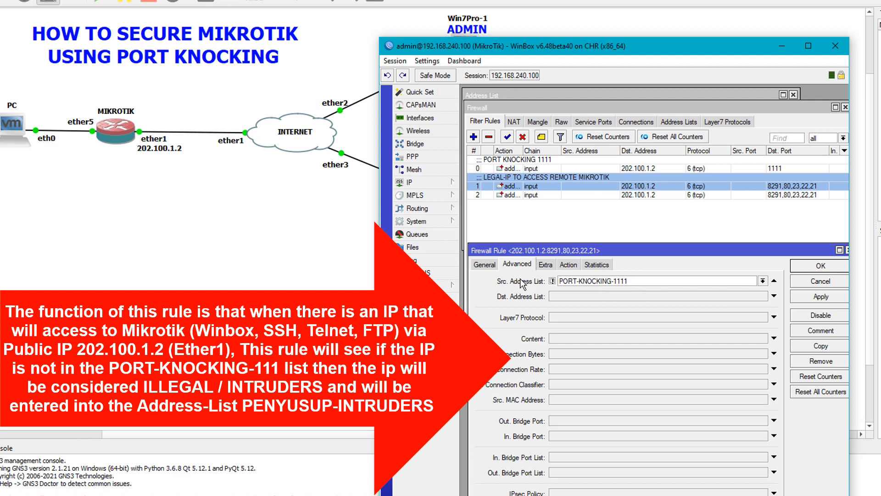
left_click(567, 265)
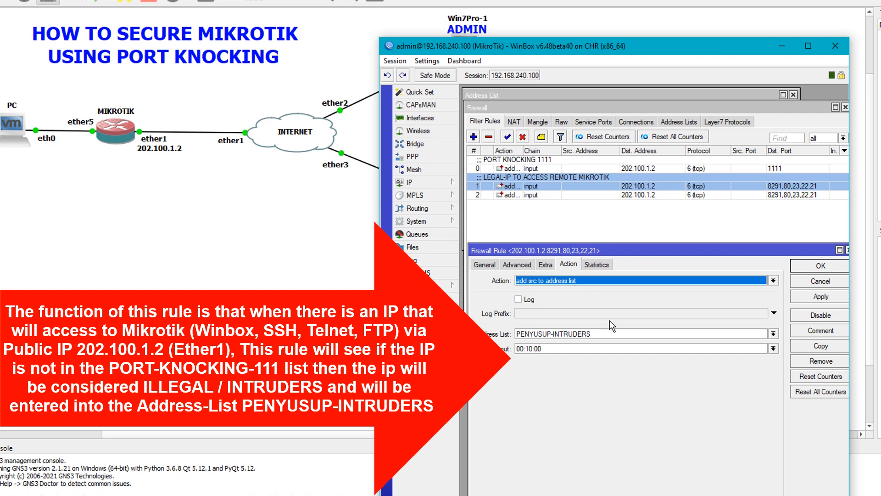
Step: Point out the PENYUSUP-INTRUDERS list name, then bring up the rule's comment box
left_click_drag(602, 335, 512, 336)
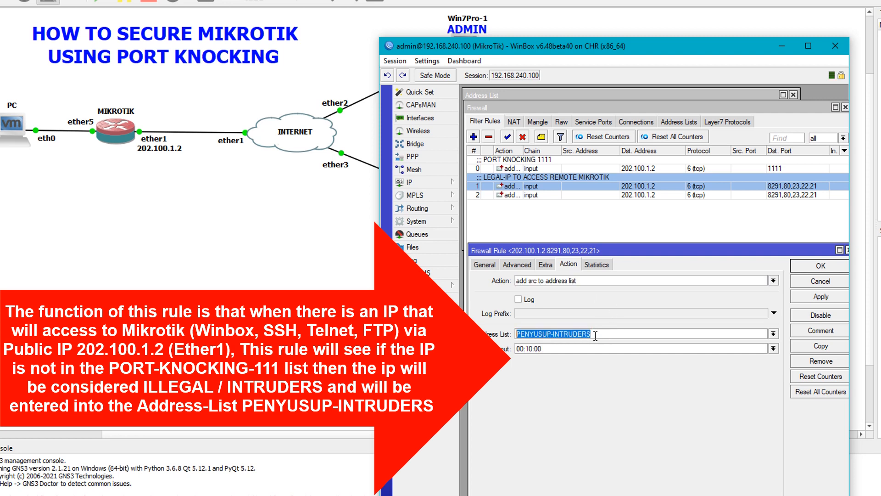
left_click(596, 336)
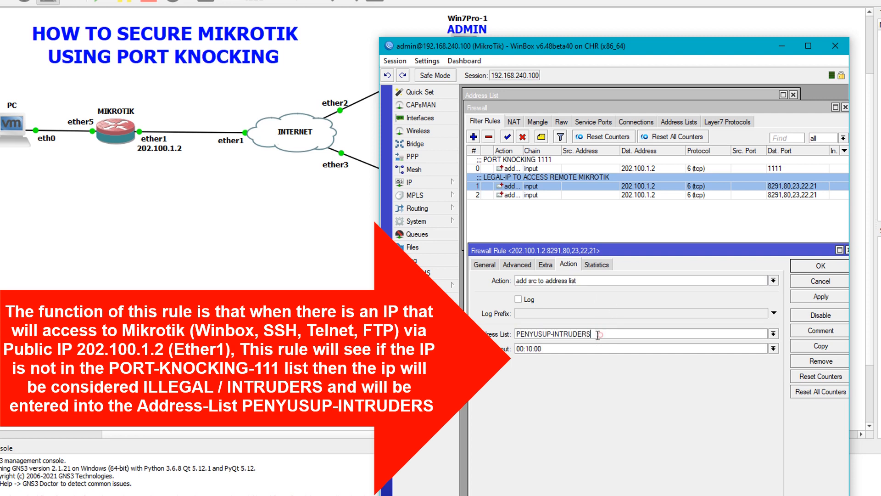
left_click_drag(600, 335, 509, 336)
left_click(596, 334)
left_click_drag(595, 335, 514, 335)
left_click(595, 336)
left_click_drag(613, 332, 505, 338)
left_click(613, 331)
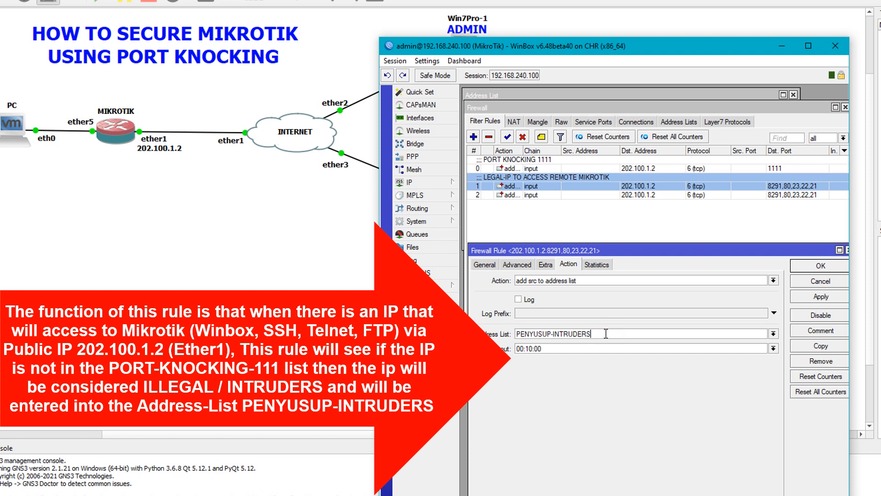
left_click(610, 409)
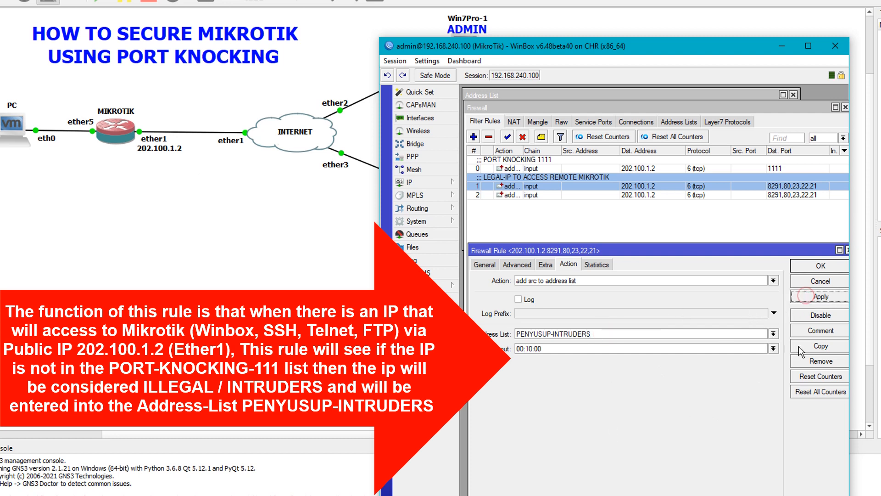
left_click(821, 331)
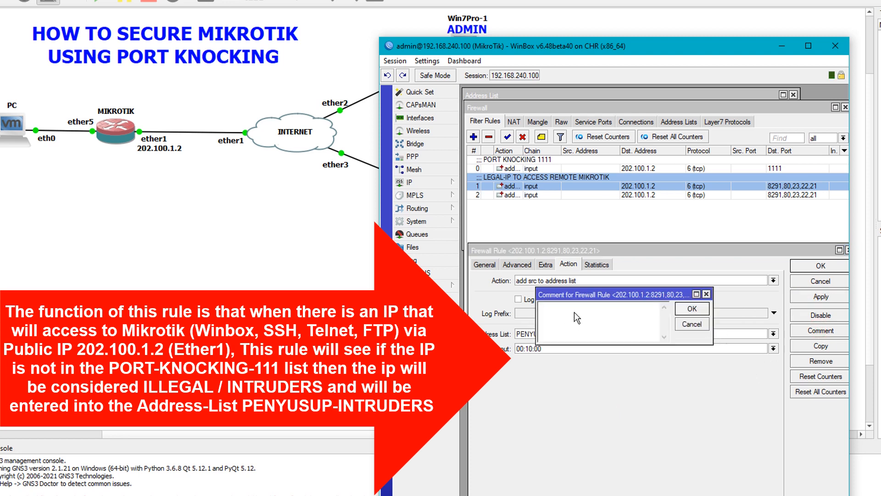
Step: Comment rule 2 as 'PENYUSUP-INTRUDERS' and close its settings with OK
type("PENYUSUP-INTRUDERS")
key("Return")
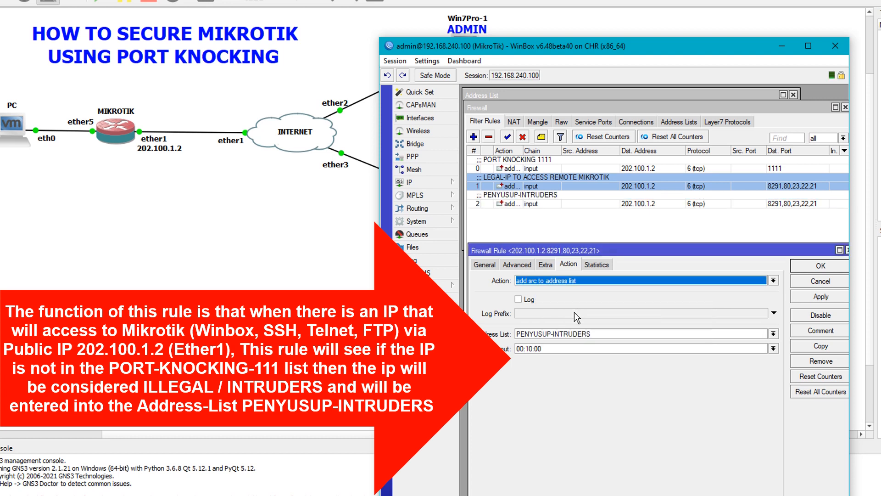
left_click(820, 267)
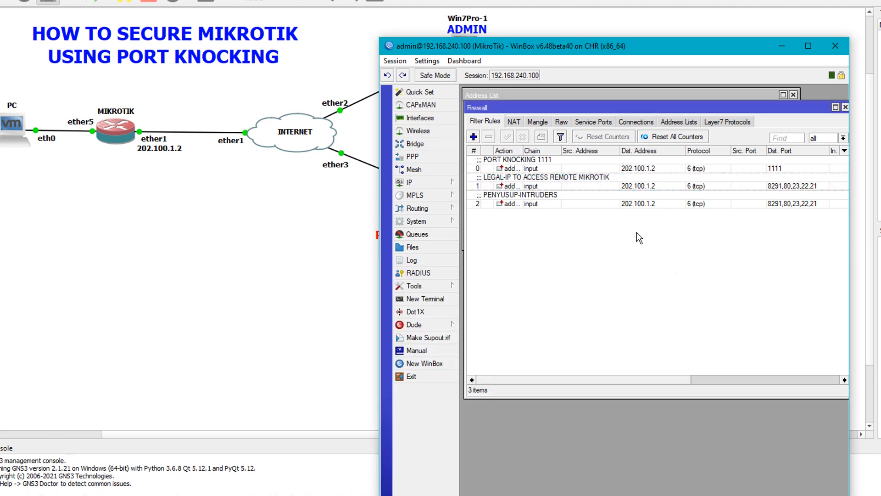
Step: Create a new input-chain rule for tcp to 202.100.1.2 on ports 8291,80,23,22,21
left_click(473, 136)
left_click(476, 209)
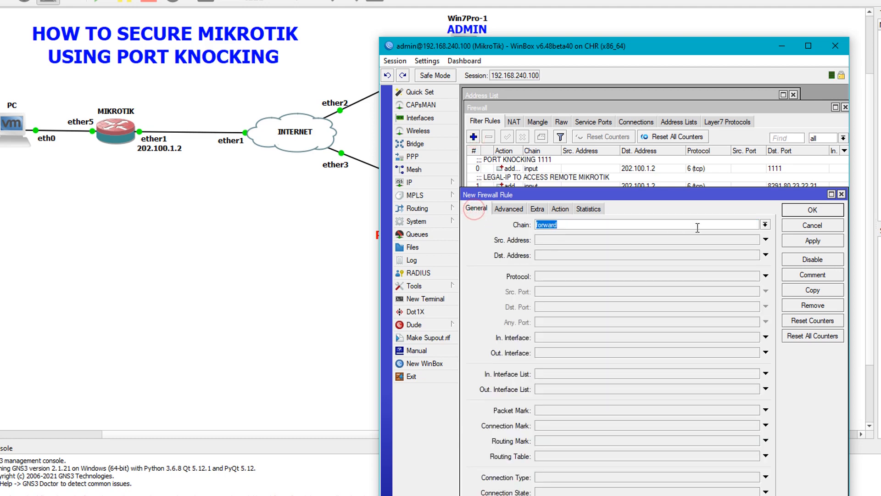
left_click_drag(742, 197, 745, 138)
left_click(770, 166)
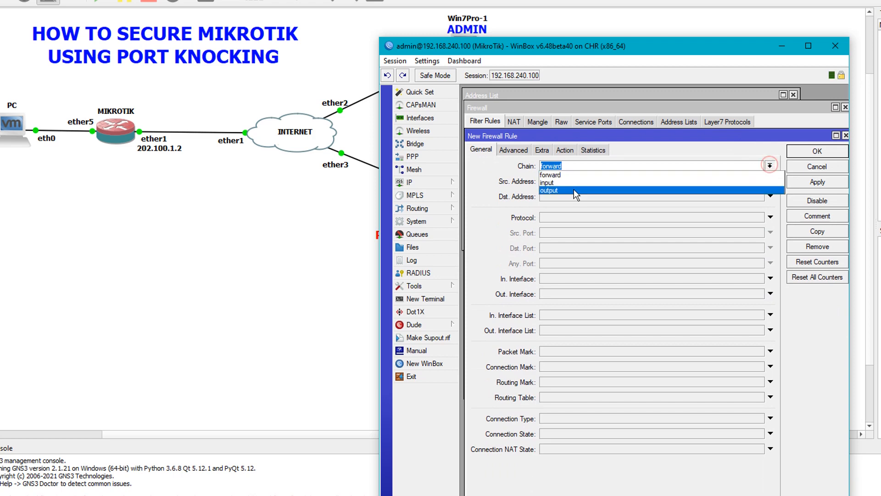
left_click(572, 182)
left_click_drag(585, 136, 584, 222)
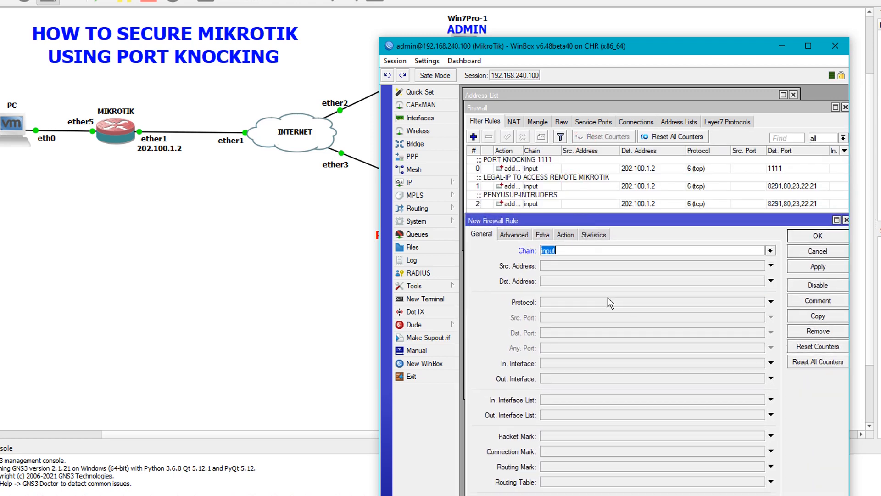
left_click(561, 281)
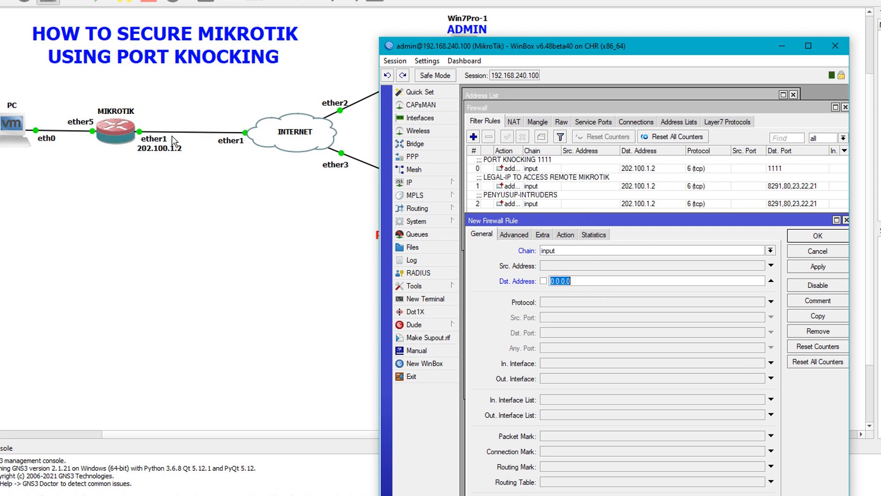
type("202")
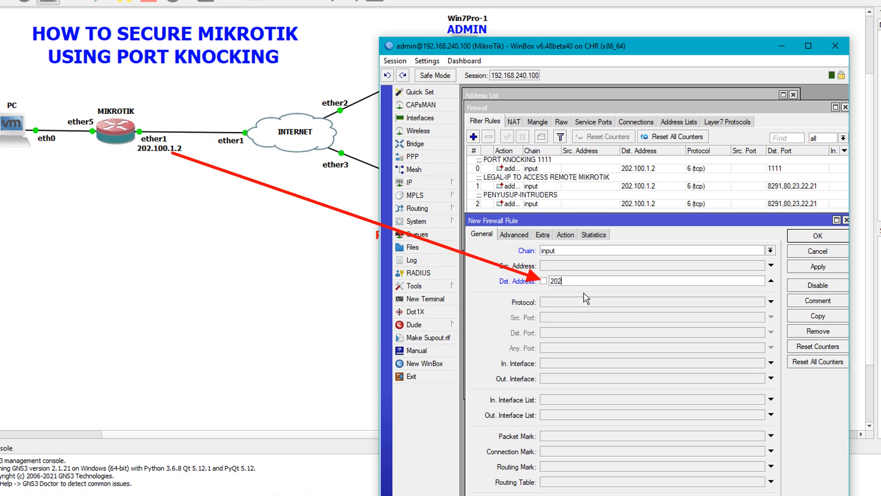
type(".100.1.")
left_click(593, 302)
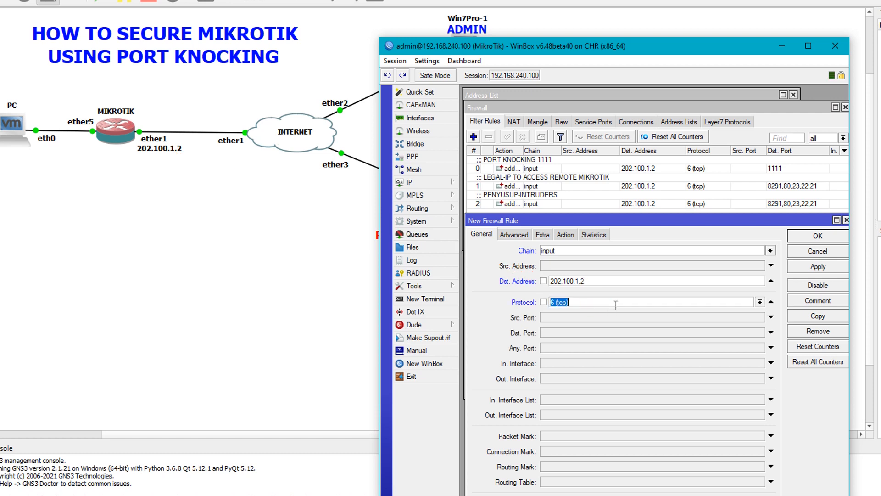
left_click(546, 334)
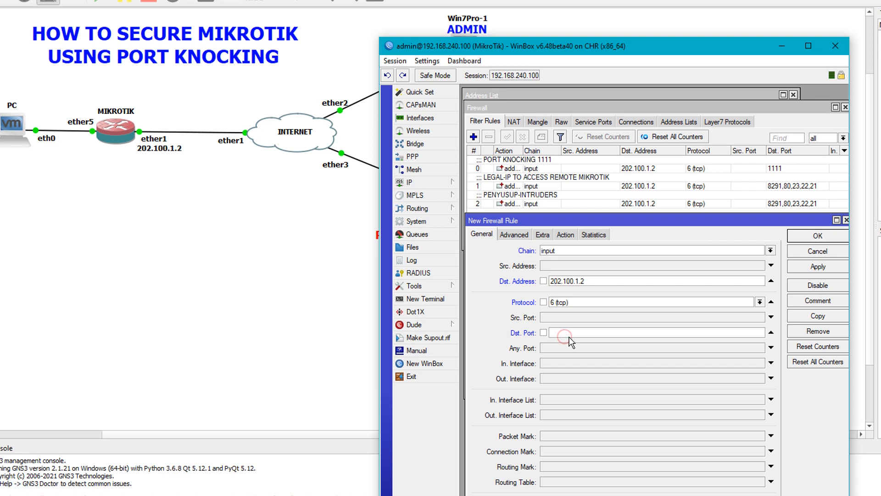
type("8291,80,23,22,21")
Step: Restrict it to sources not in LEGAL-IP (!LEGAL-IP), set action drop, and apply
left_click(521, 237)
left_click(587, 252)
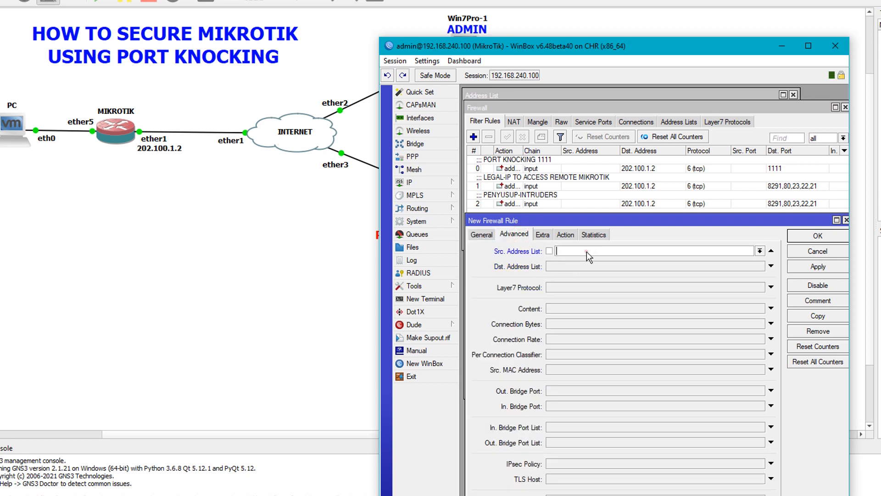
left_click(761, 251)
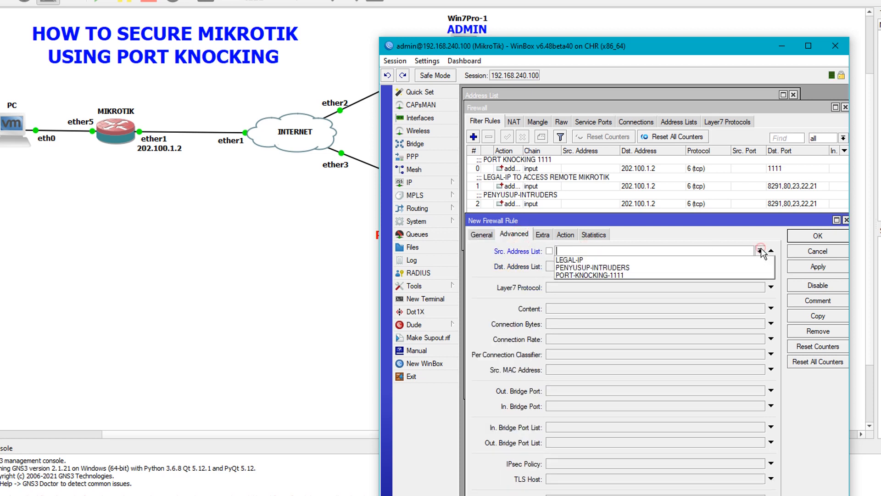
left_click(581, 259)
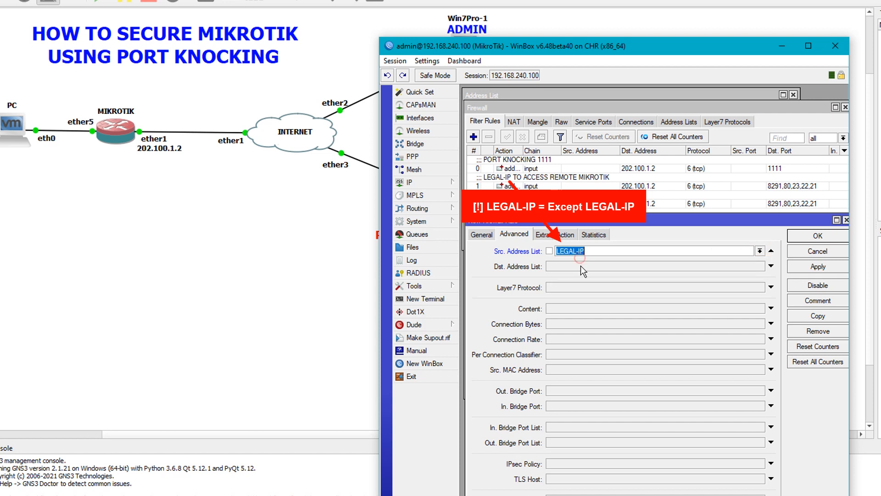
left_click(551, 251)
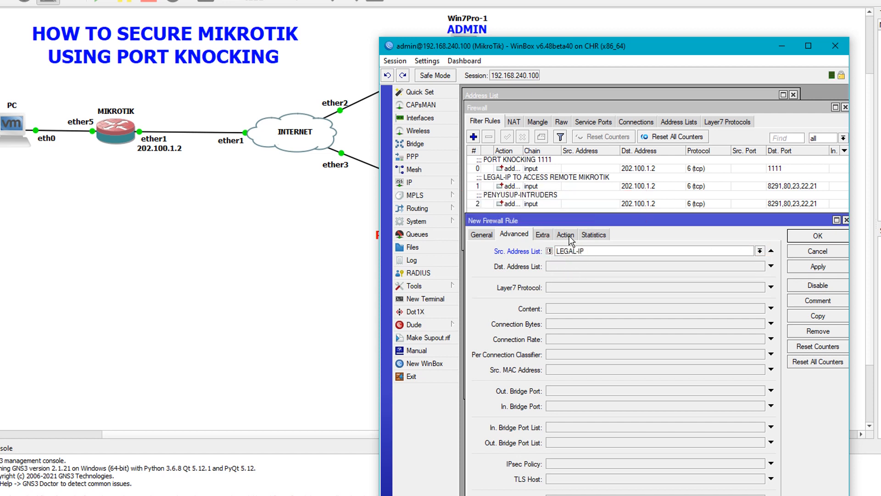
left_click(566, 235)
left_click(576, 251)
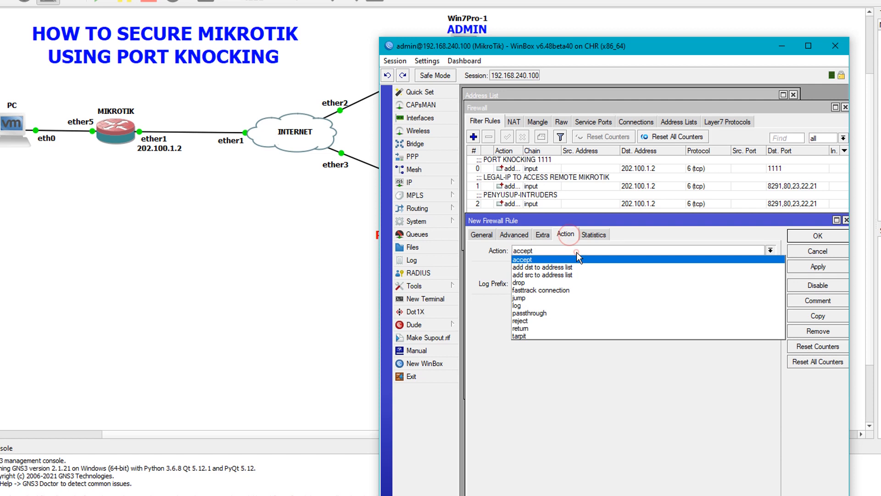
left_click(551, 283)
left_click(819, 266)
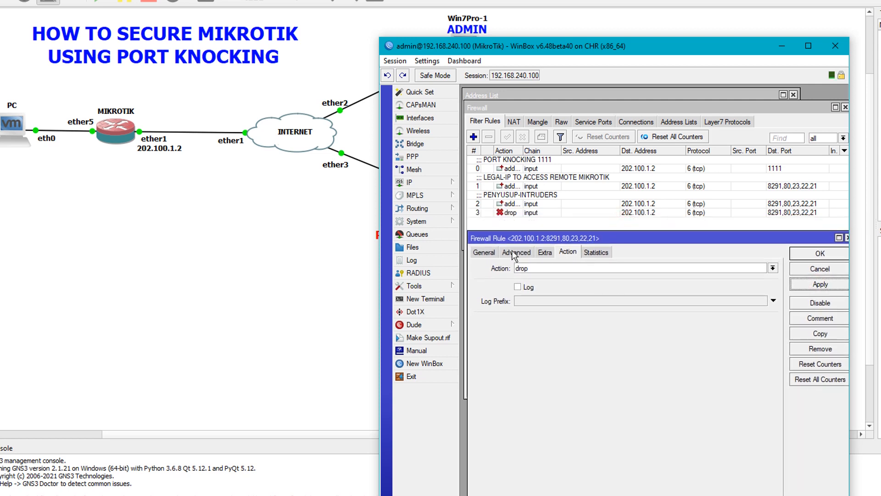
Step: Review the drop rule's input chain, destination 202.100.1.2 and ports 8291,80,23,22,21
left_click(486, 254)
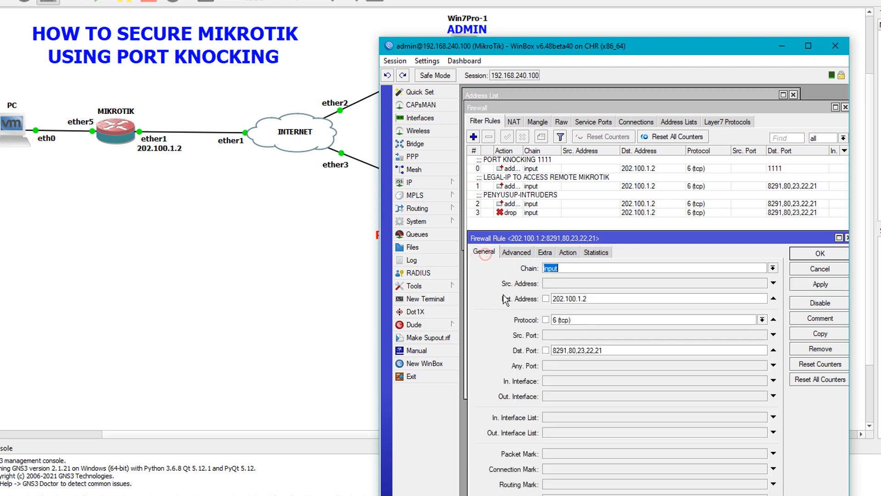
double_click(574, 269)
left_click(571, 268)
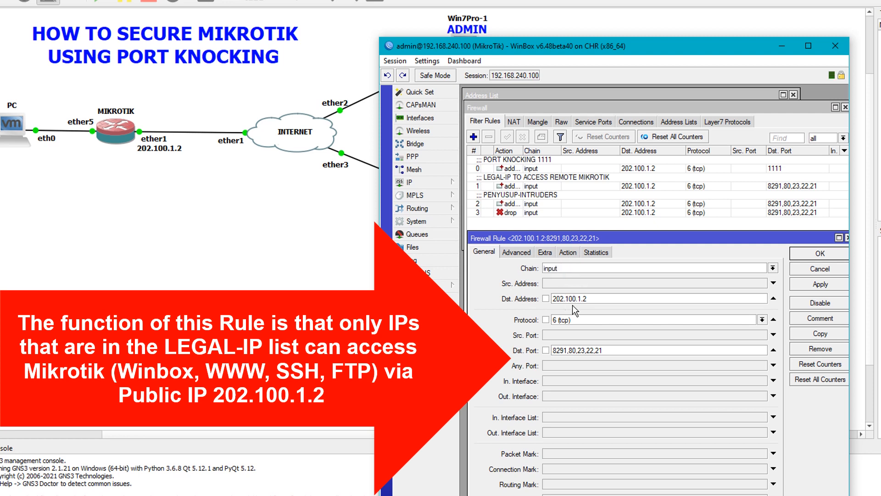
double_click(605, 299)
left_click(595, 303)
left_click_drag(553, 350, 611, 350)
left_click(613, 349)
Step: Check the !LEGAL-IP source list condition and drop action, then close the rule
left_click(516, 252)
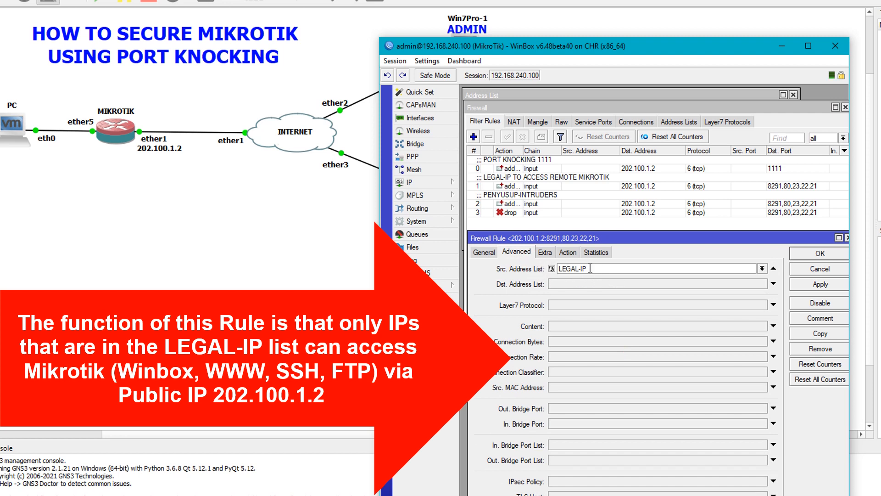
left_click(568, 251)
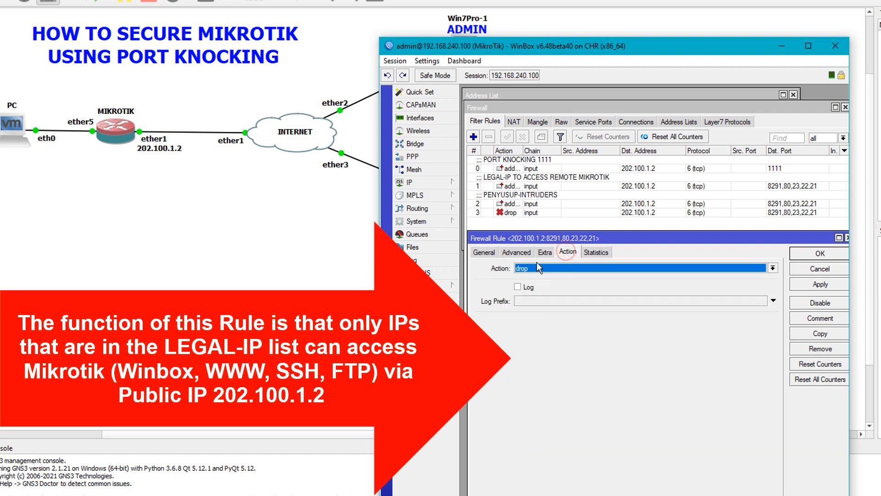
left_click(527, 255)
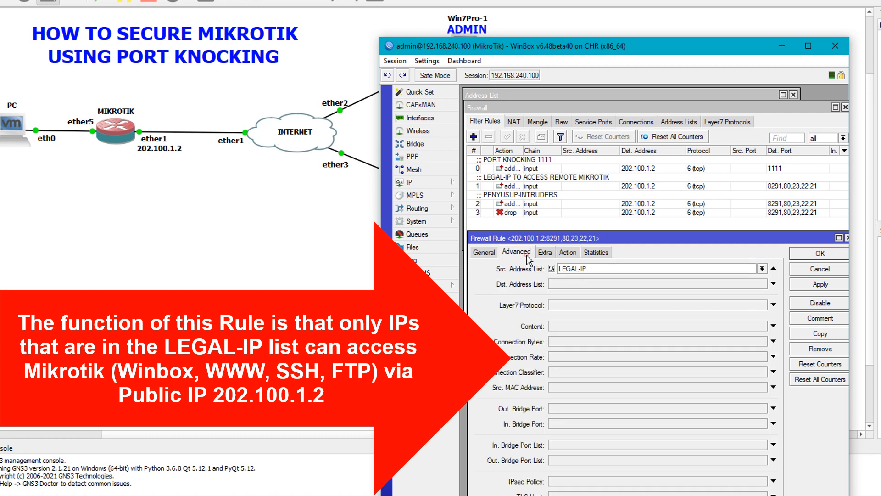
left_click(569, 253)
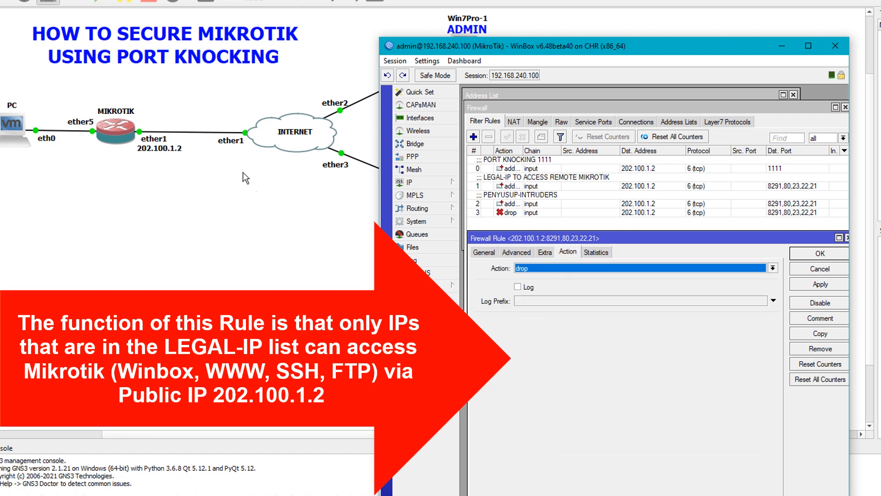
left_click_drag(821, 239, 814, 238)
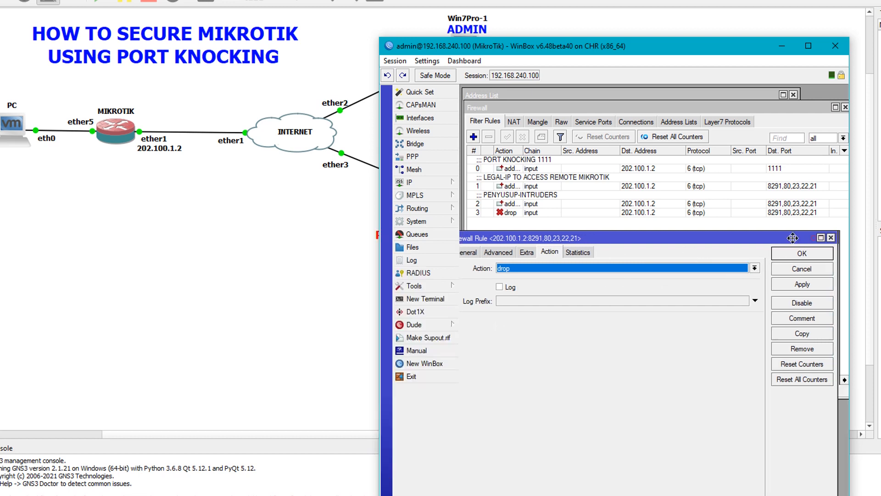
left_click(813, 252)
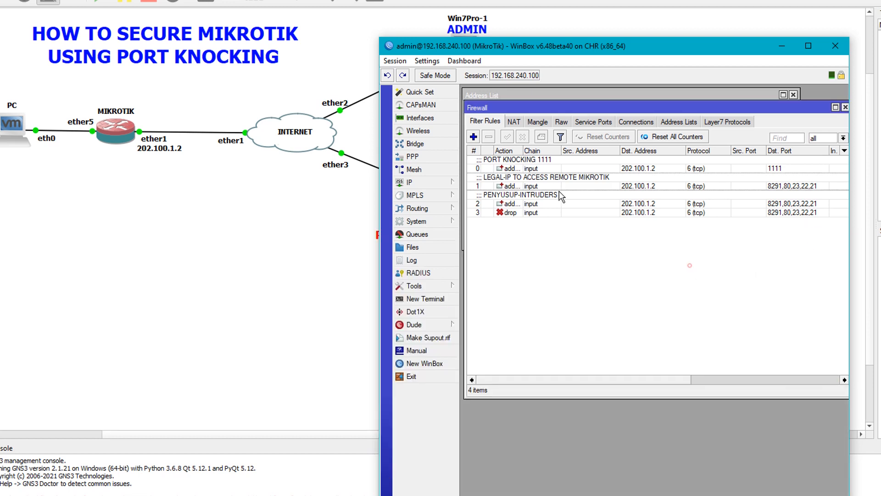
Step: Add the comment 'SELAIN/EXCEPT LEGAL-IP-->DROP' to rule 3 via its right-click menu
left_click(557, 213)
right_click(557, 213)
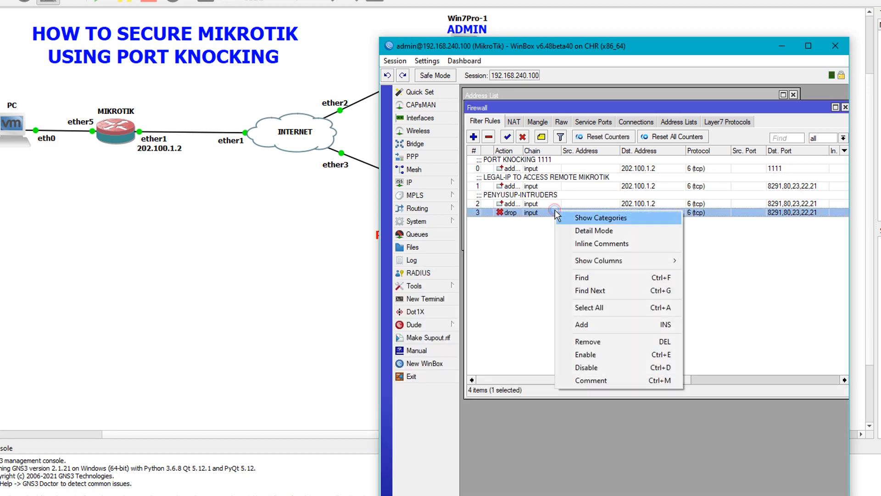
left_click(616, 381)
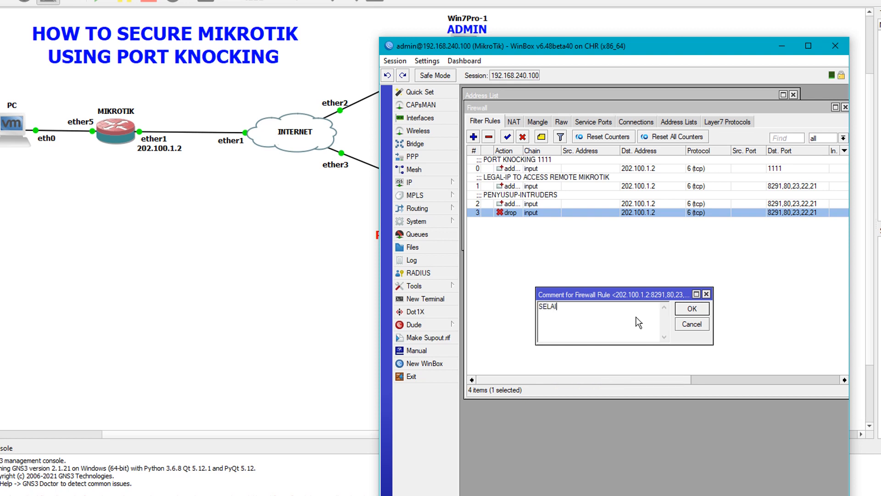
type("SELAIN/EXCEPT LEGAL-IP-->DROP")
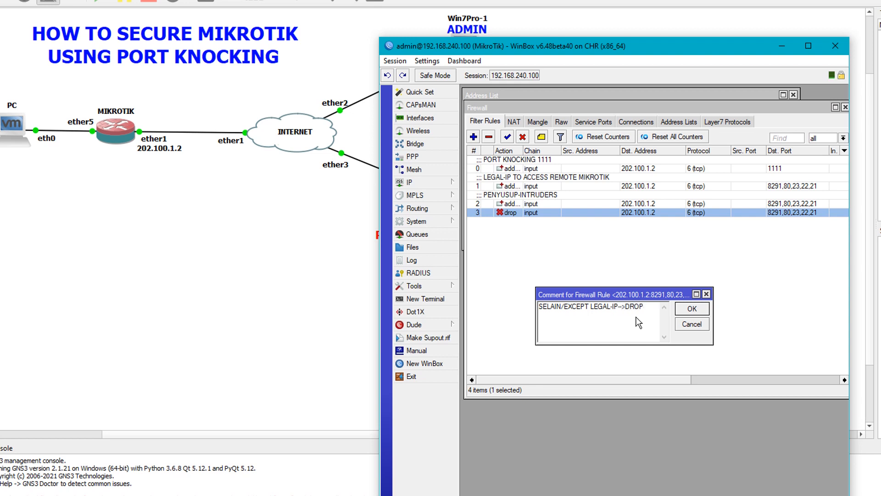
key("Return")
left_click(638, 322)
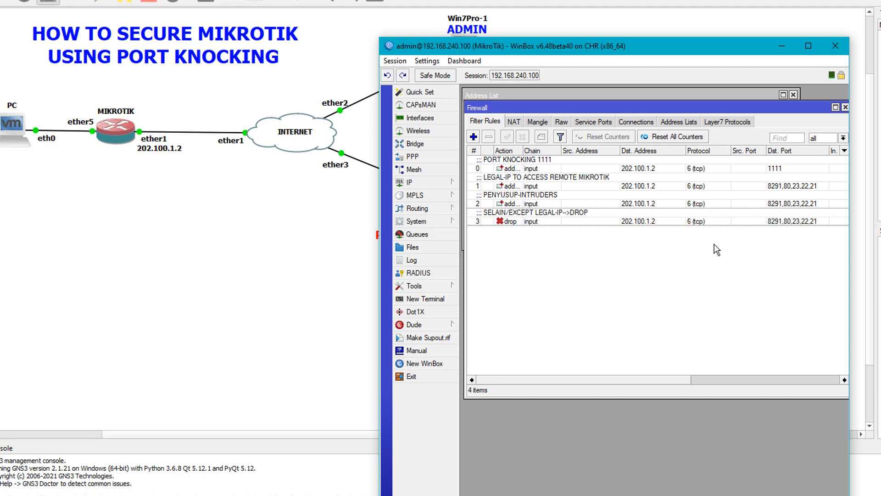
Step: Move WinBox up-left, widen the router and Firewall windows, and select the PORT KNOCKING 1111 rule
left_click_drag(633, 73, 230, 3)
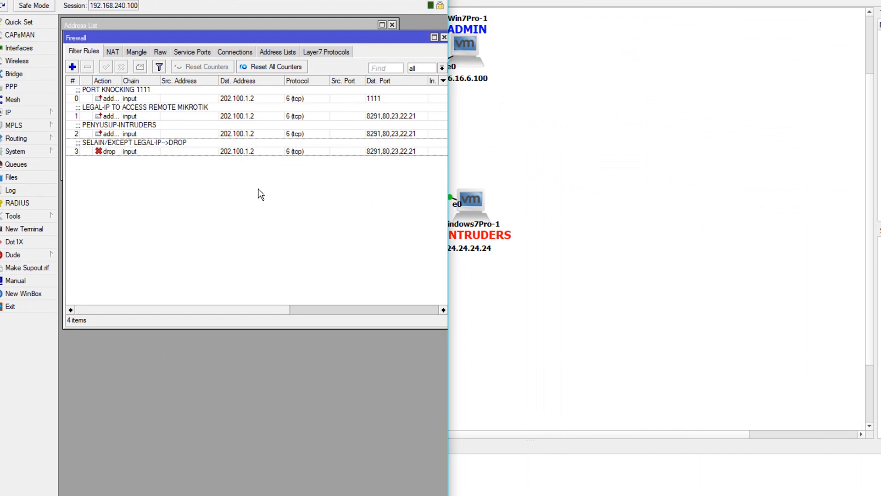
left_click_drag(449, 138, 467, 120)
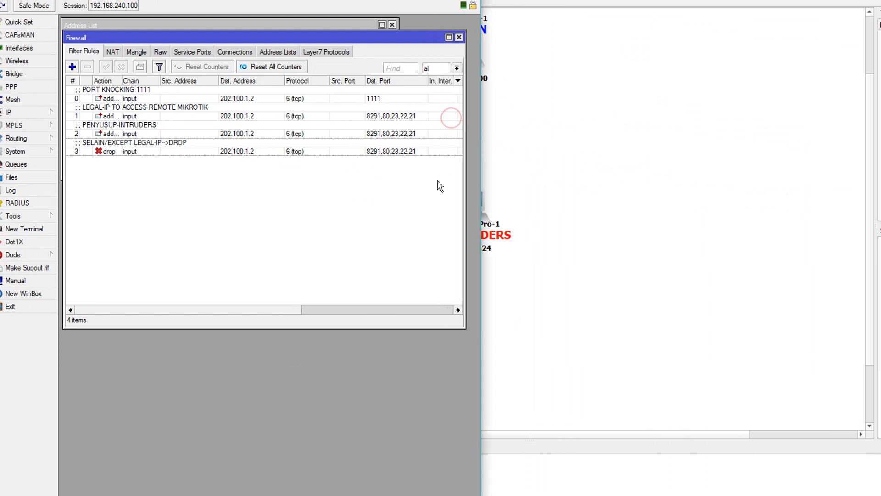
left_click(136, 100)
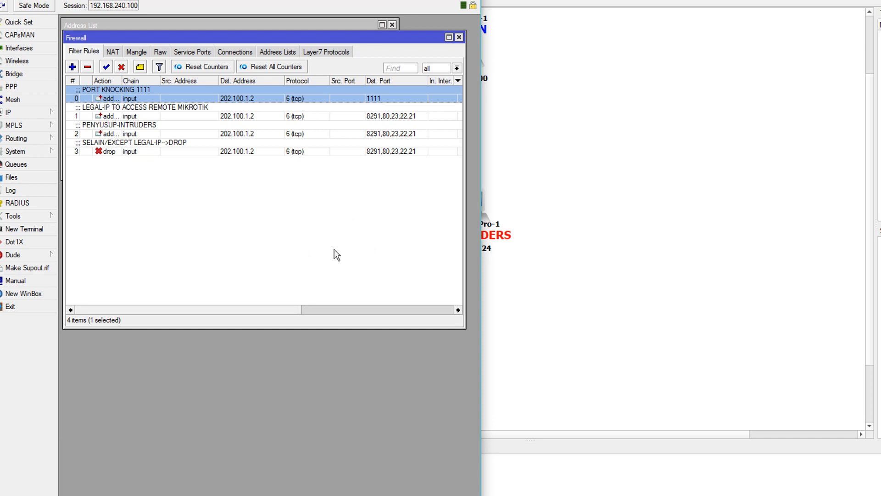
double_click(195, 90)
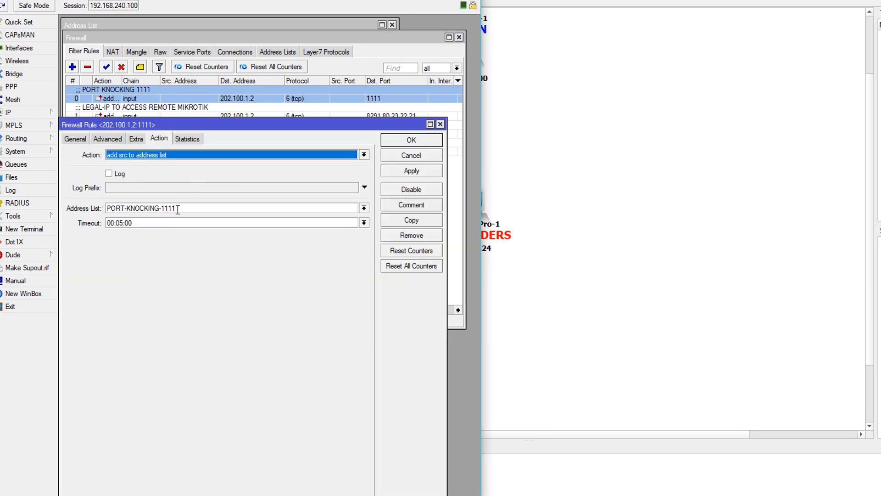
left_click(179, 209)
double_click(179, 209)
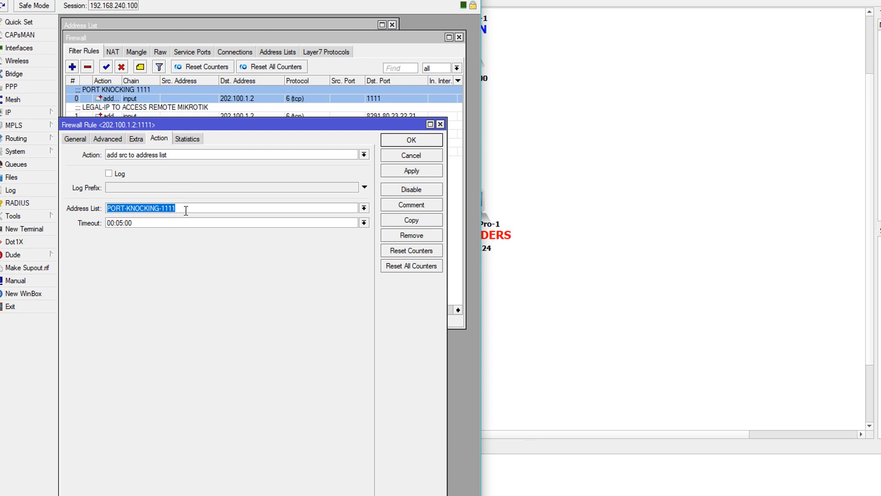
left_click(186, 210)
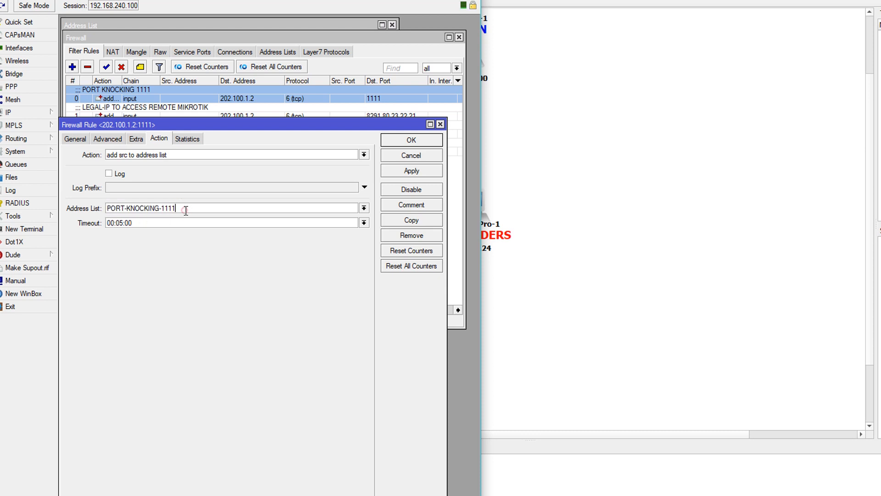
left_click(440, 125)
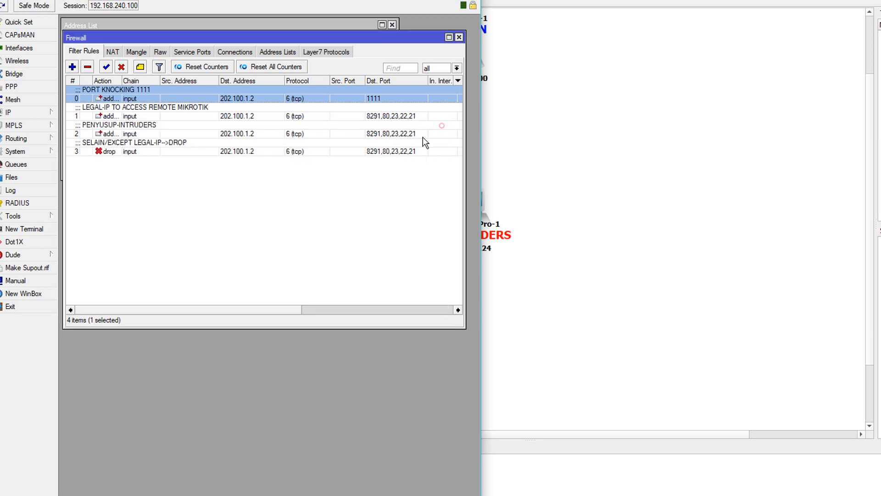
left_click(189, 118)
double_click(157, 119)
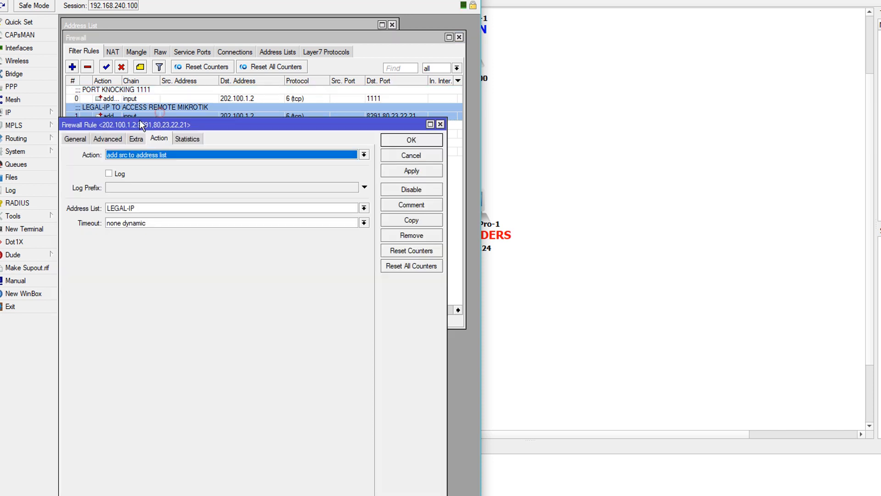
left_click(79, 140)
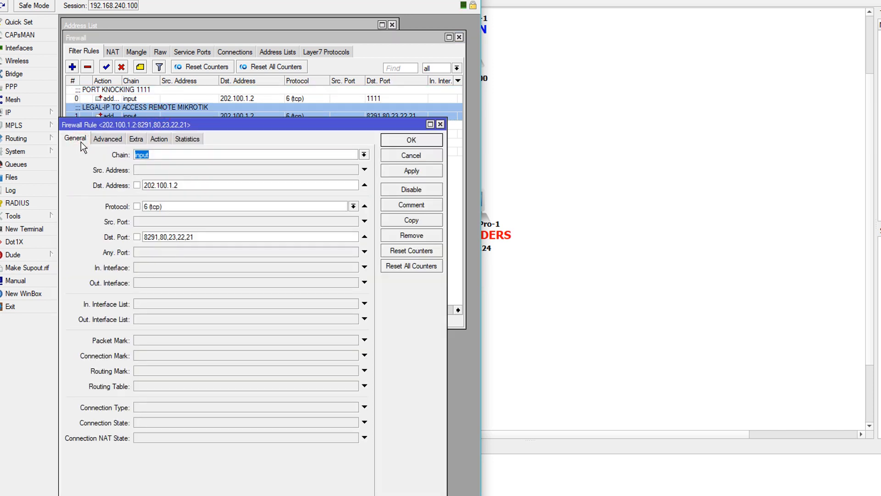
left_click(156, 156)
double_click(155, 157)
left_click(185, 184)
double_click(186, 184)
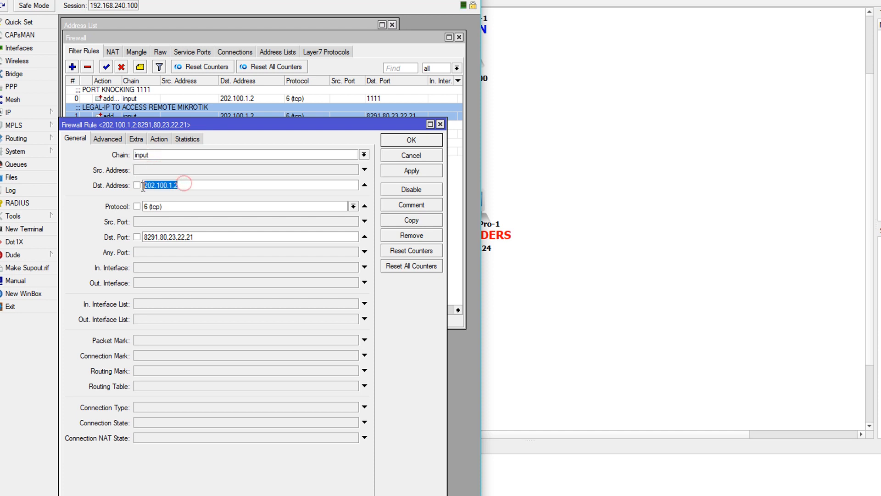
left_click(181, 185)
double_click(181, 185)
double_click(171, 206)
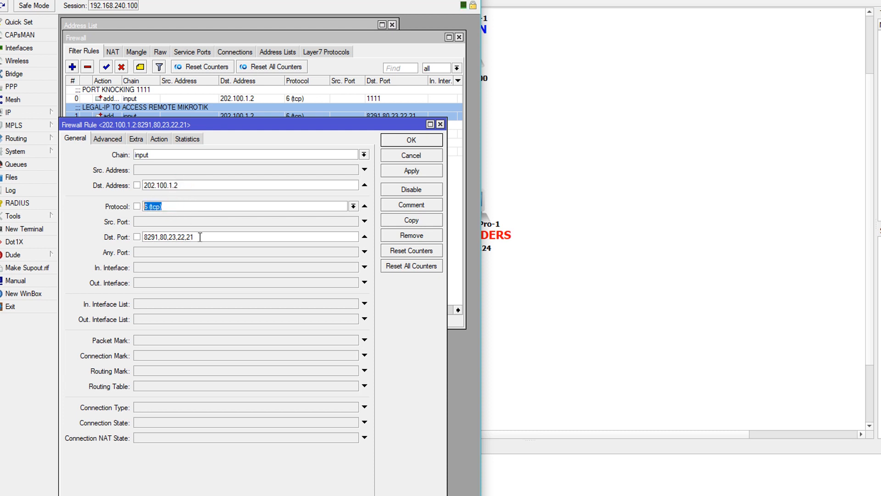
triple_click(198, 237)
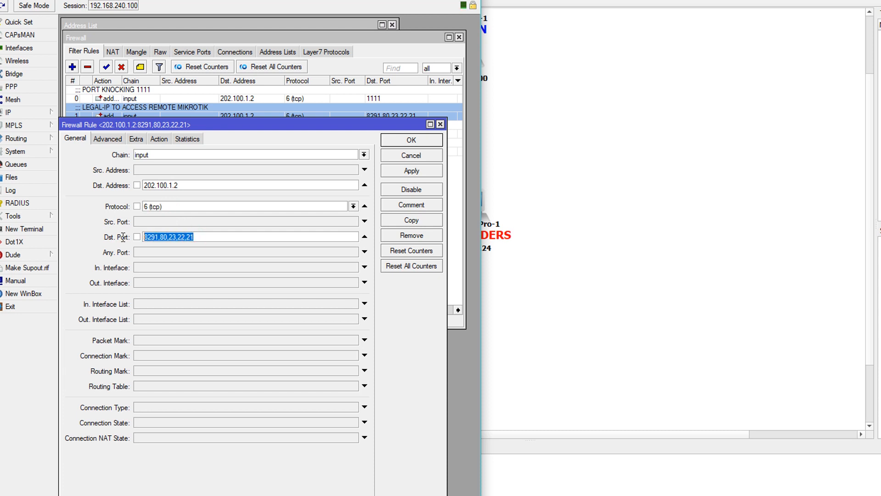
left_click(159, 236)
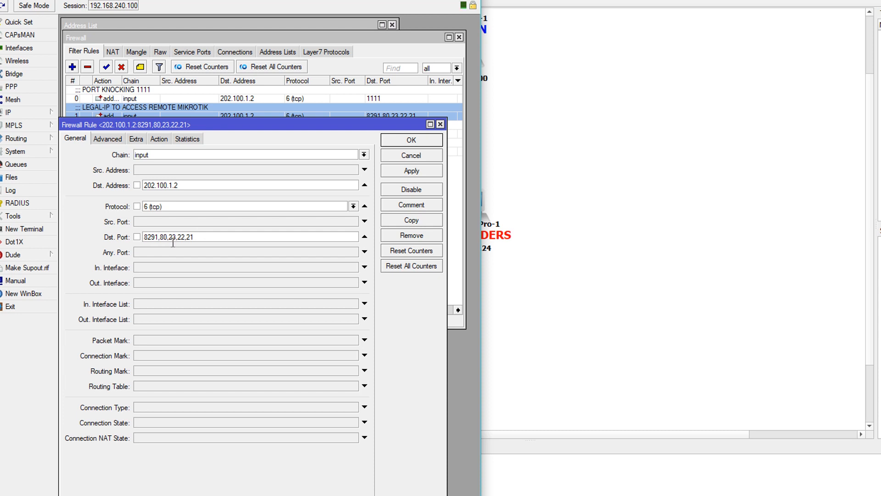
left_click(197, 239)
left_click(113, 141)
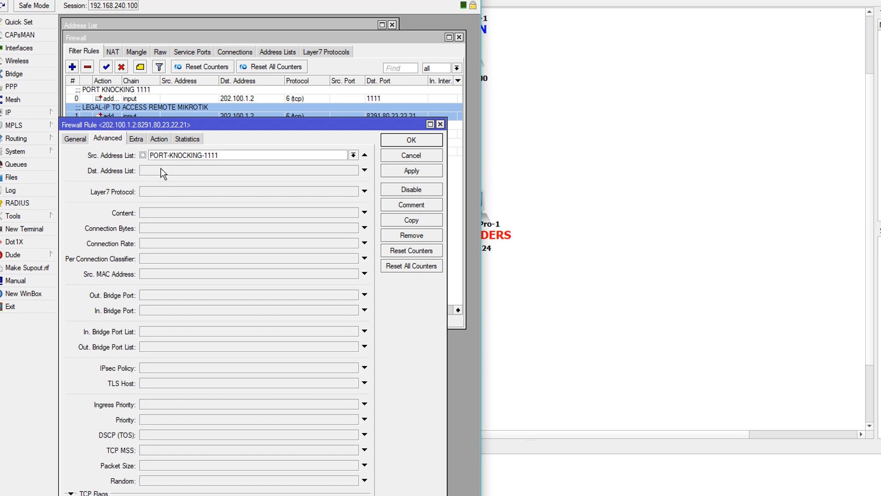
left_click_drag(225, 154, 153, 158)
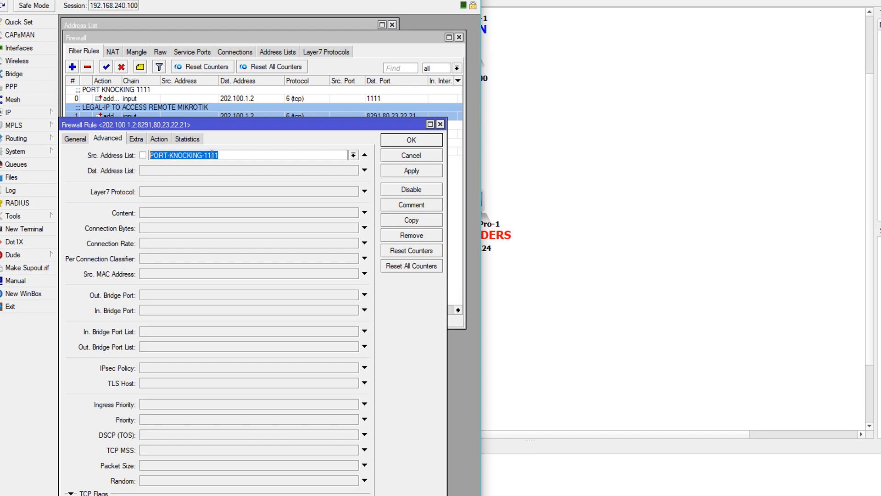
left_click(158, 139)
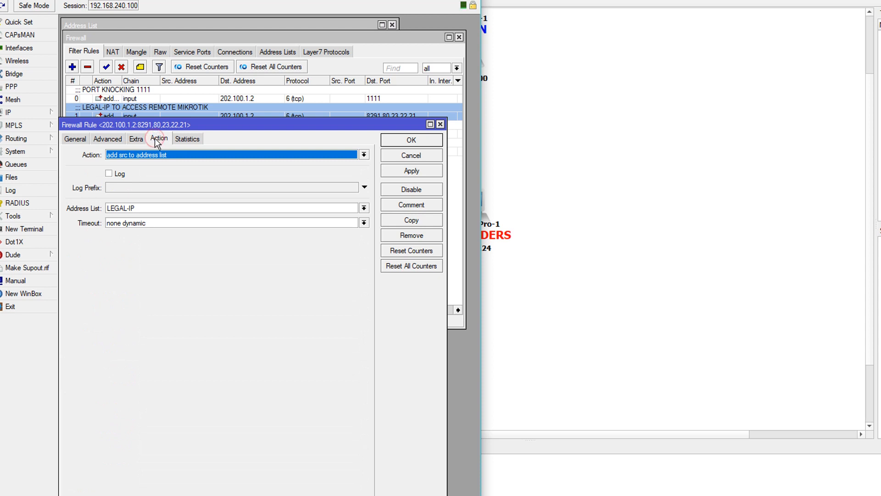
double_click(150, 208)
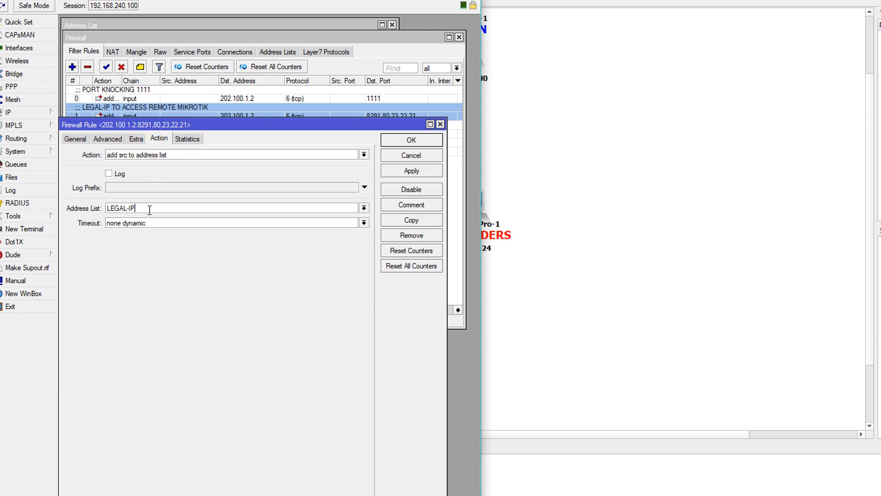
left_click(142, 207)
double_click(156, 207)
left_click(144, 208)
left_click(390, 140)
Step: Open the PENYUSUP-INTRUDERS rule and review destination 202.100.1.2, protocol tcp and ports 8291,80,23,22,21
left_click(152, 131)
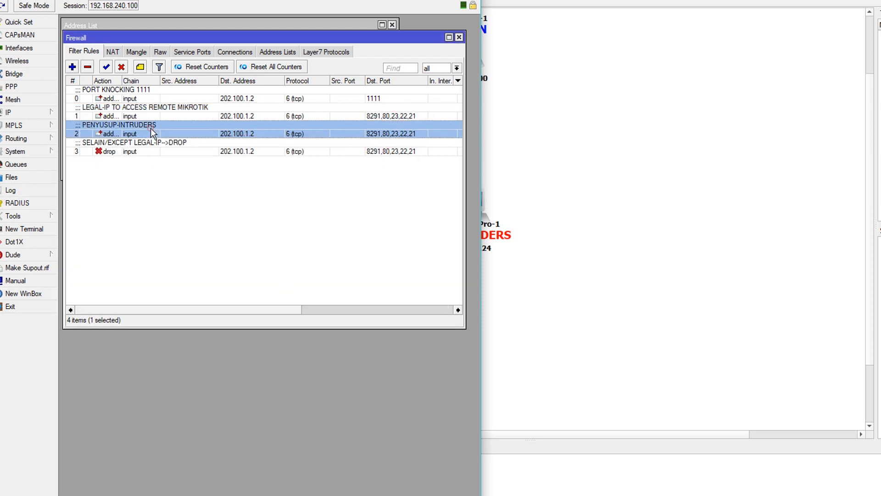
double_click(158, 133)
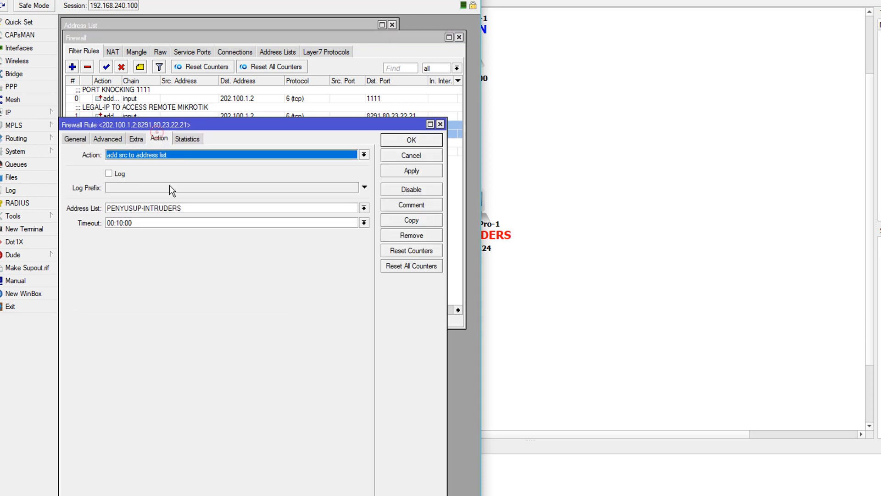
left_click(76, 138)
left_click_drag(143, 125, 149, 146)
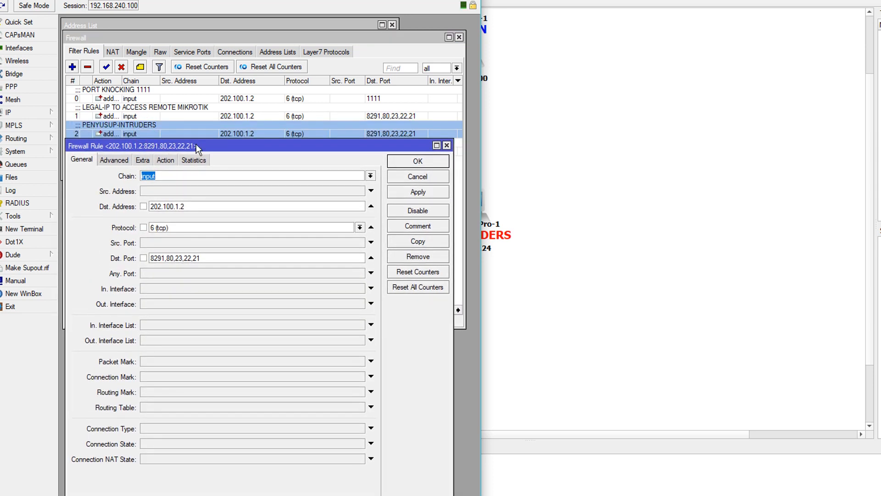
left_click(199, 209)
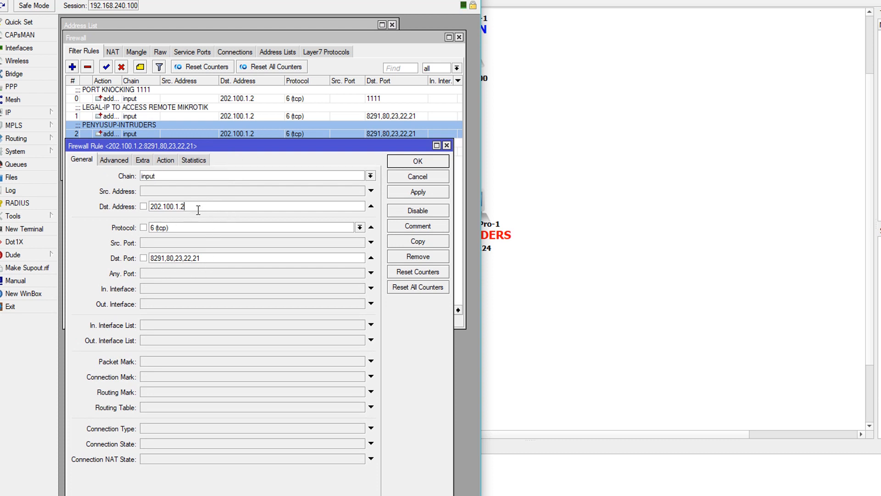
double_click(197, 208)
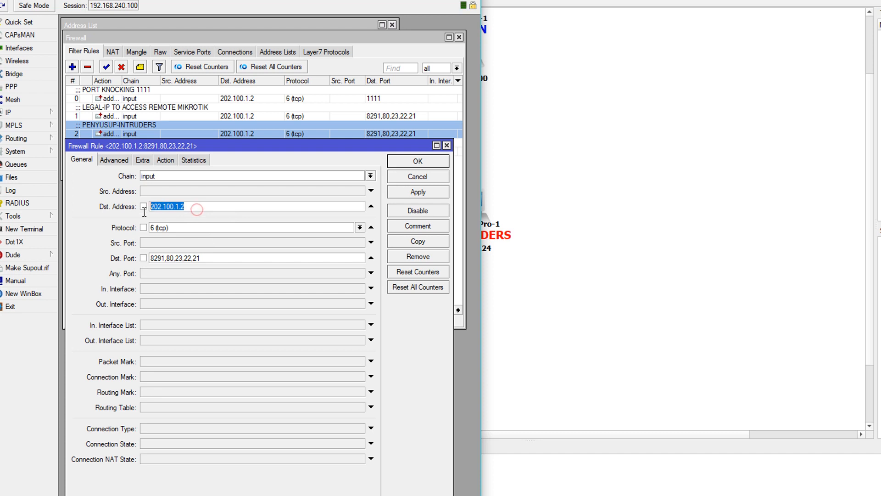
left_click(193, 208)
double_click(196, 207)
left_click(193, 208)
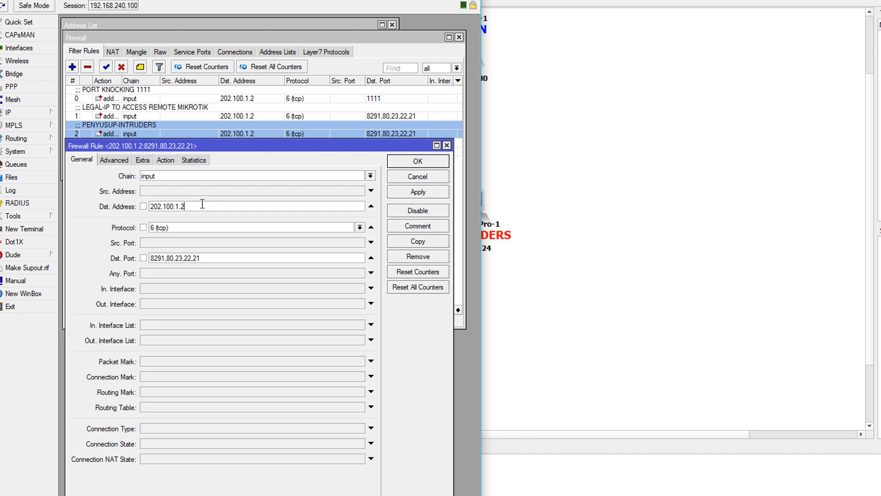
double_click(177, 227)
left_click(218, 257)
double_click(202, 258)
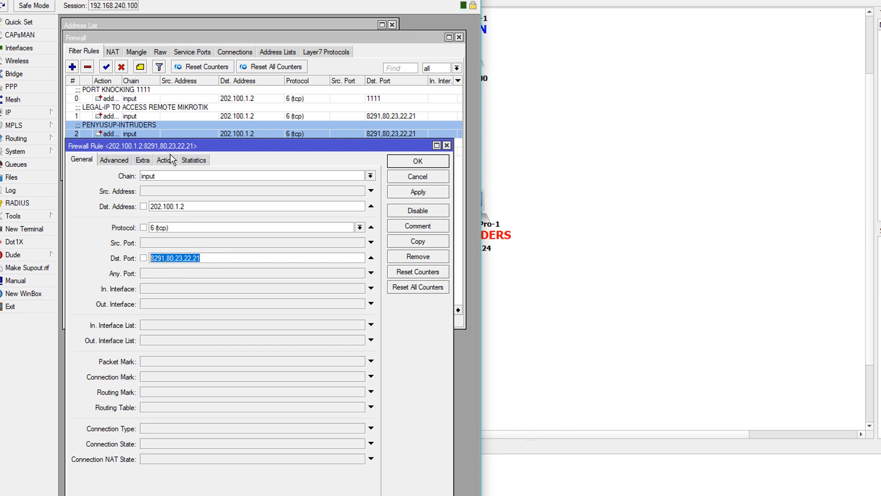
Step: Check its source address list condition and PENYUSUP-INTRUDERS action, then close the rule
left_click(113, 160)
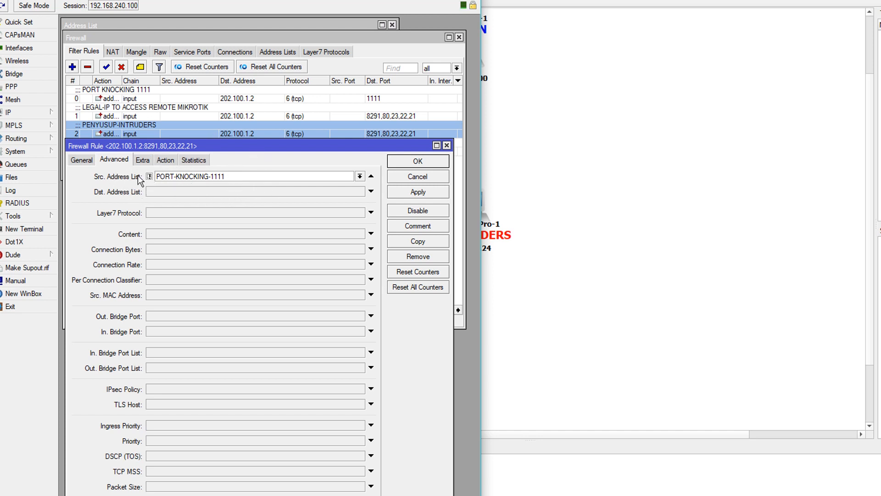
left_click(163, 161)
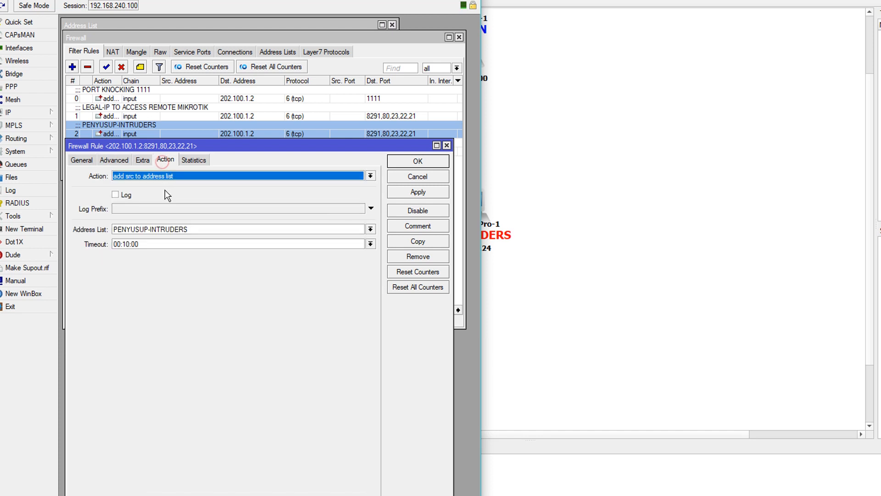
triple_click(206, 230)
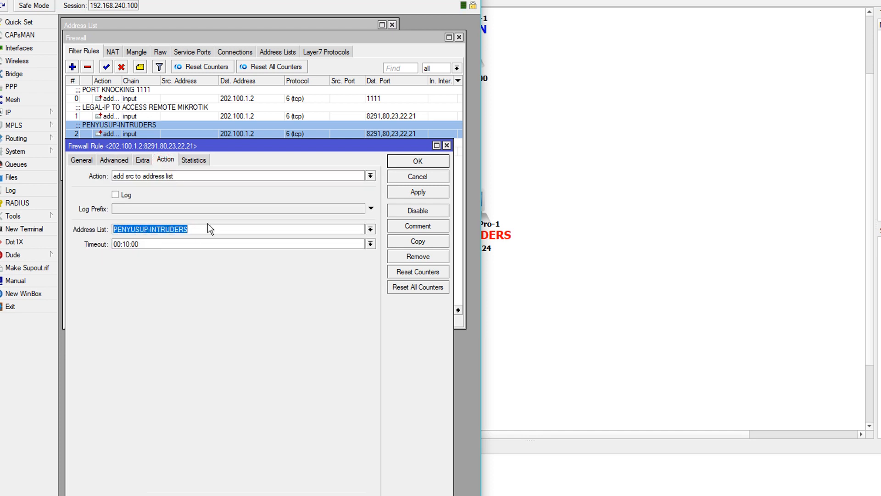
left_click_drag(210, 229, 113, 232)
left_click(194, 228)
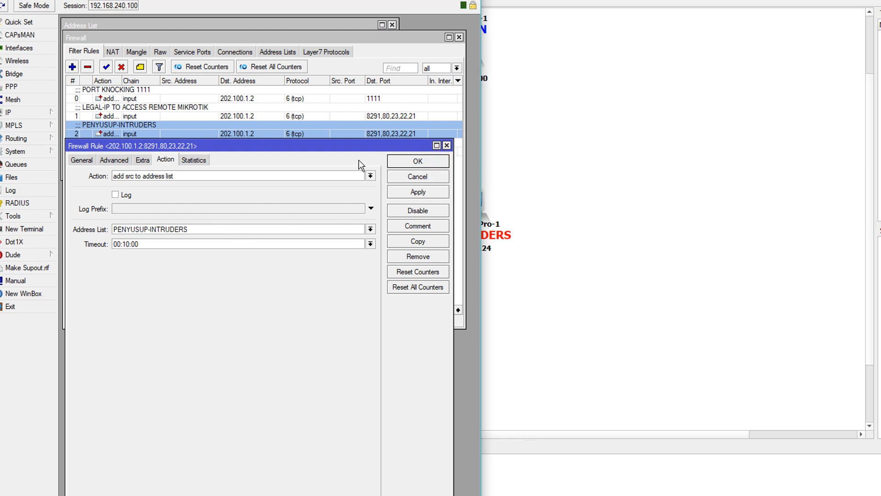
left_click(393, 161)
Step: Open drop rule 3 and review its destination address, protocol and destination port list
double_click(148, 151)
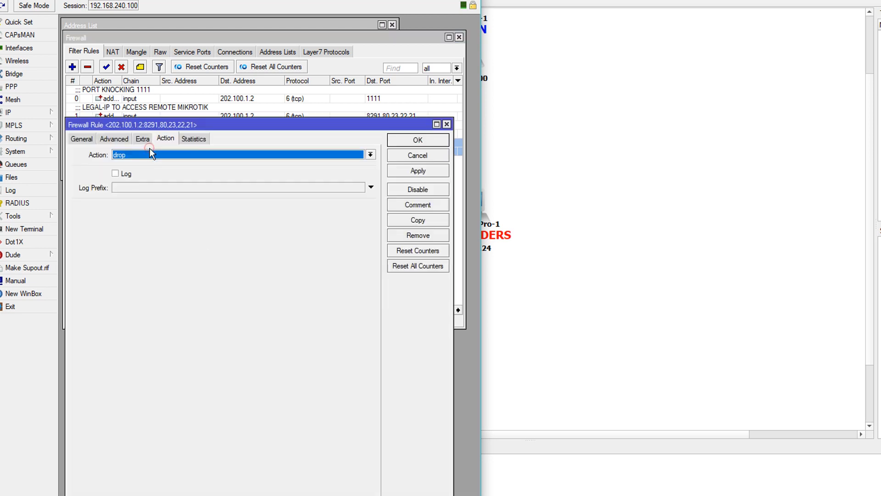
left_click(81, 139)
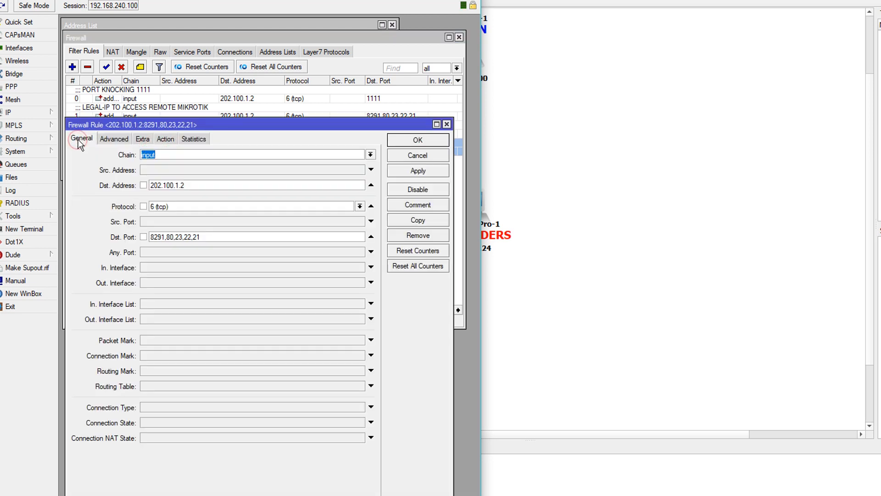
double_click(204, 186)
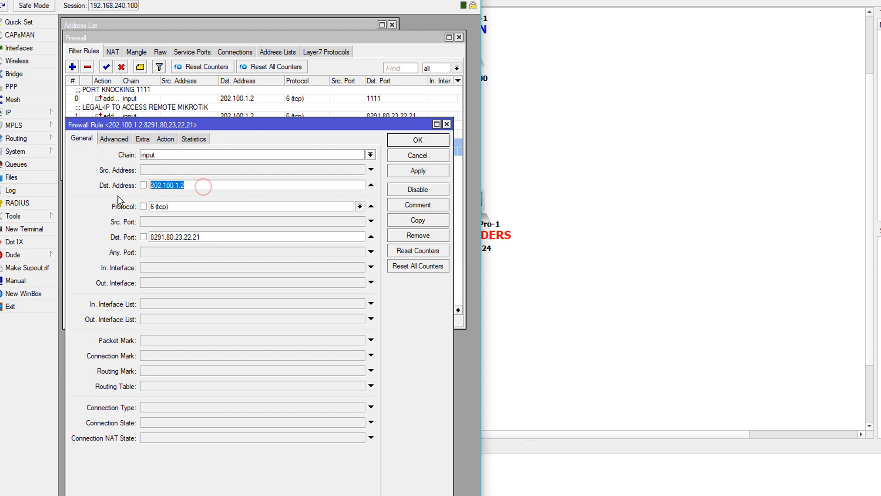
left_click(210, 184)
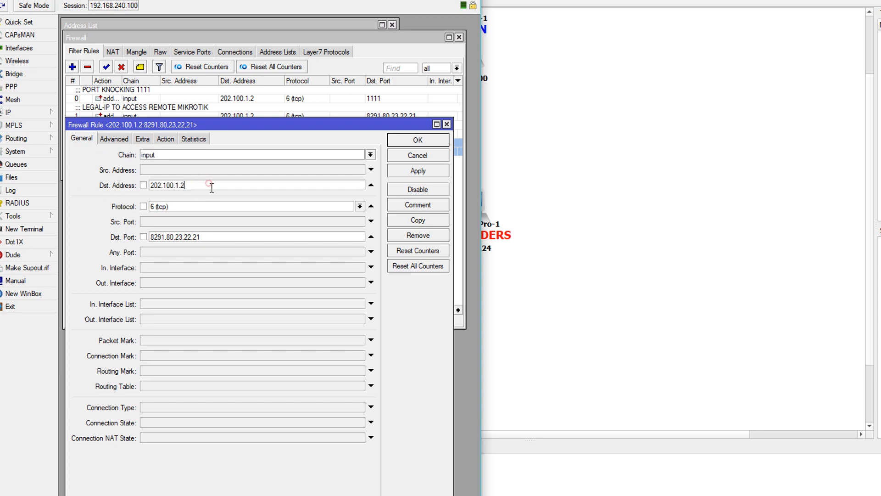
double_click(201, 183)
left_click(188, 188)
double_click(190, 186)
left_click(186, 208)
left_click_drag(211, 238, 157, 238)
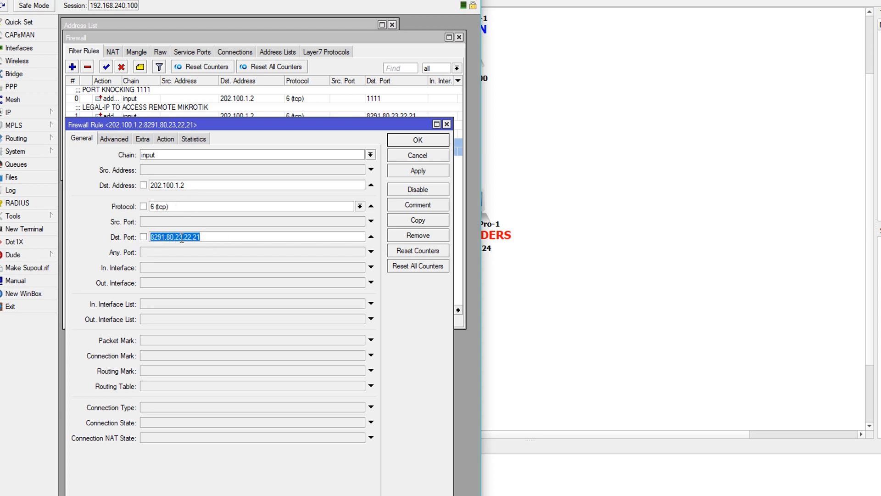
Step: Check the !LEGAL-IP source list and drop action, then close the rule unchanged
left_click(118, 141)
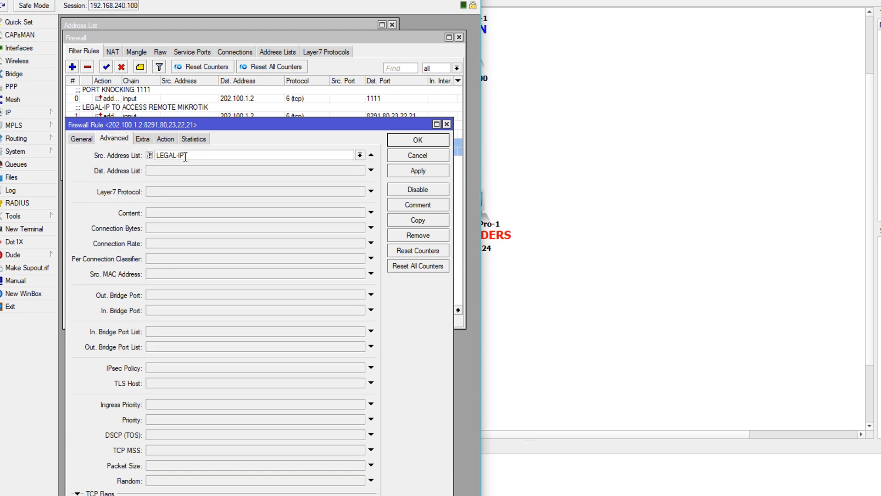
left_click_drag(188, 155, 154, 163)
left_click(165, 139)
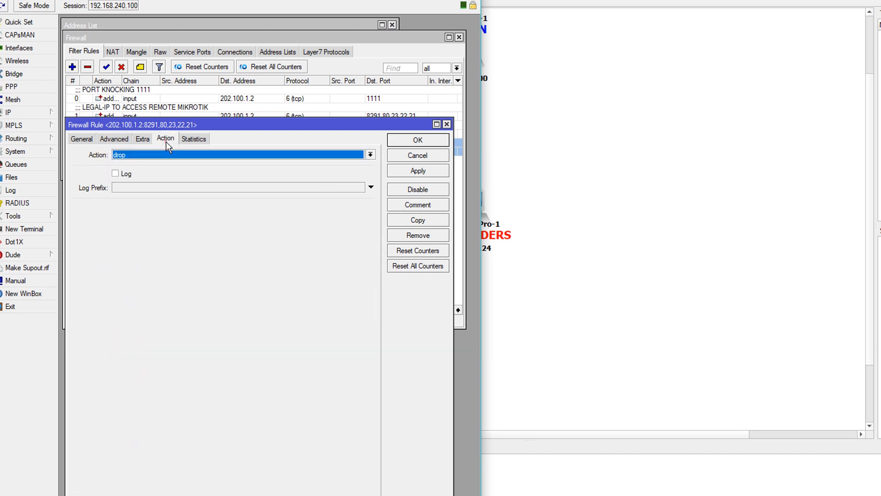
left_click(121, 138)
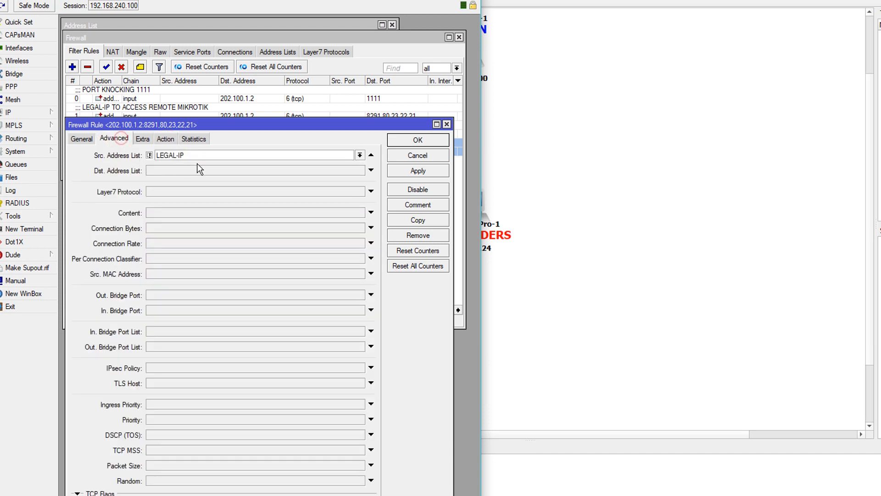
double_click(193, 154)
left_click(193, 154)
left_click(447, 124)
Step: Reposition the Firewall window and close the IP Service List window
left_click_drag(410, 37, 412, 178)
left_click(438, 67)
left_click_drag(320, 180, 316, 91)
Step: Put the Win7Pro admin VM beside WinBox's address lists and dismiss its Windows update warning
left_click(281, 106)
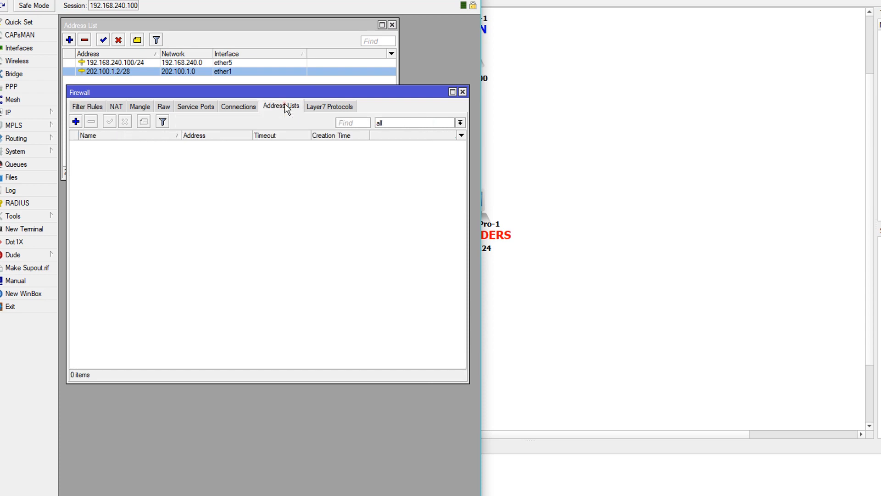
left_click_drag(403, 3, 327, 177)
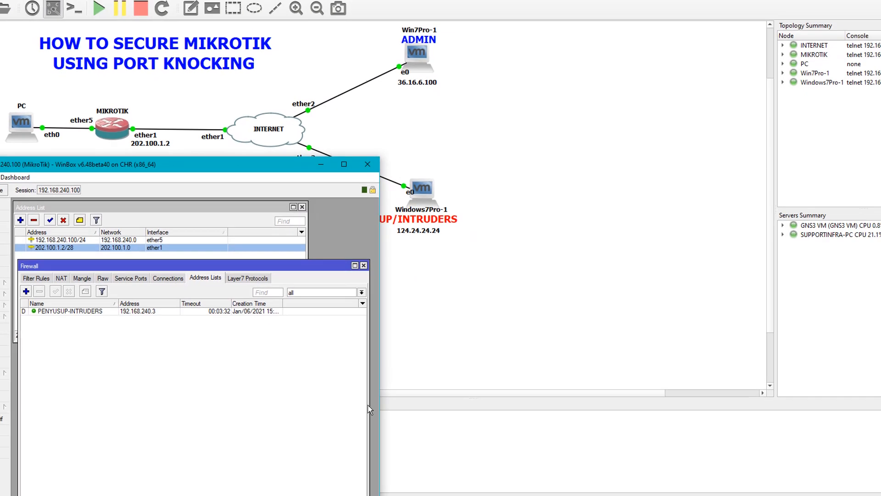
mouse_move(367, 494)
left_click(377, 441)
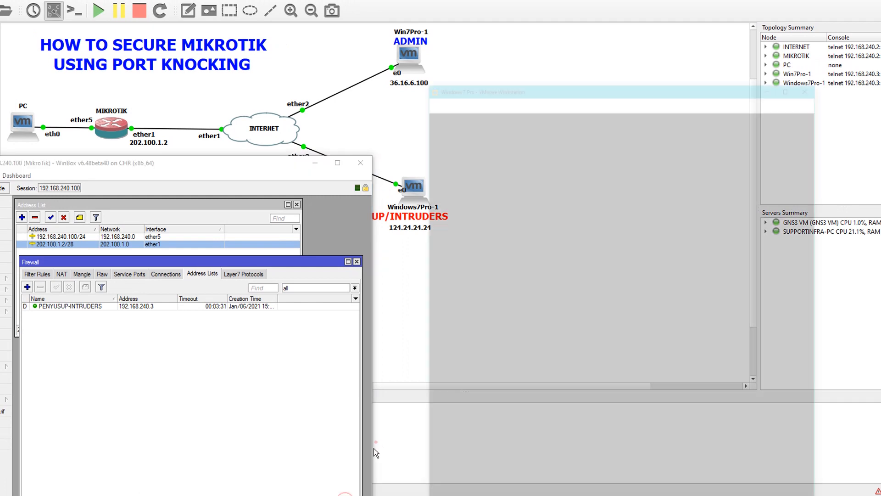
left_click_drag(564, 0, 599, 2)
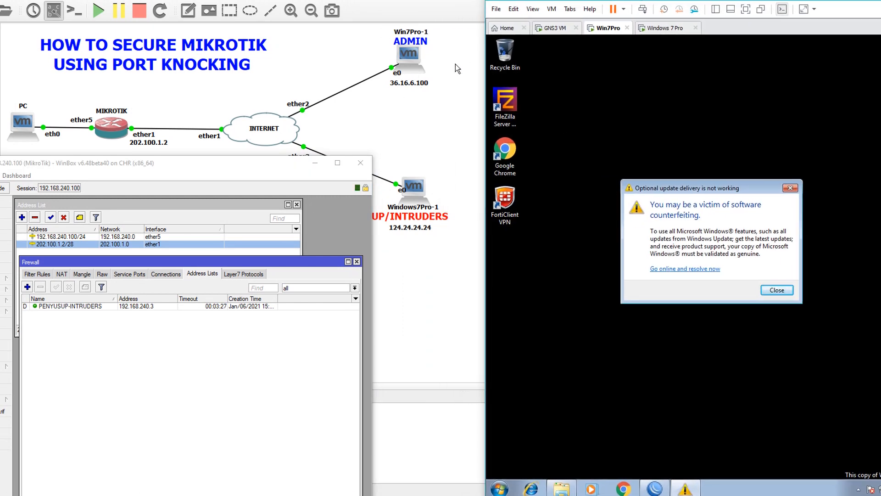
left_click(791, 188)
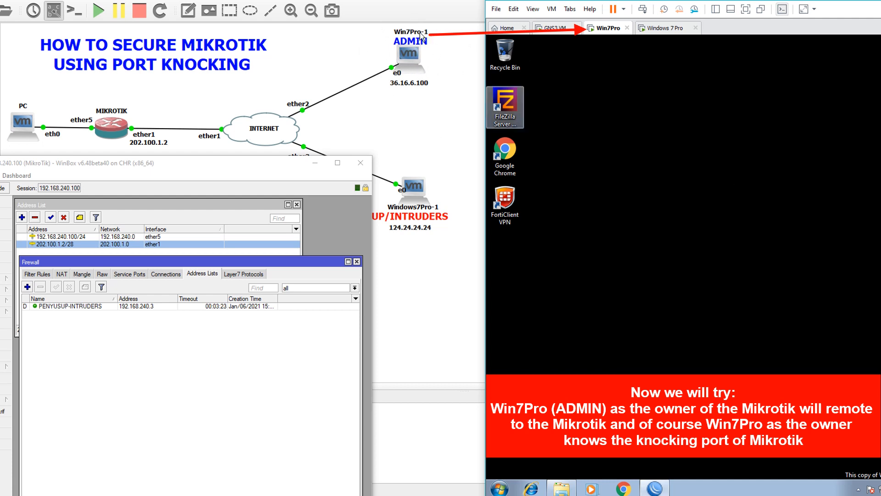
left_click(551, 66)
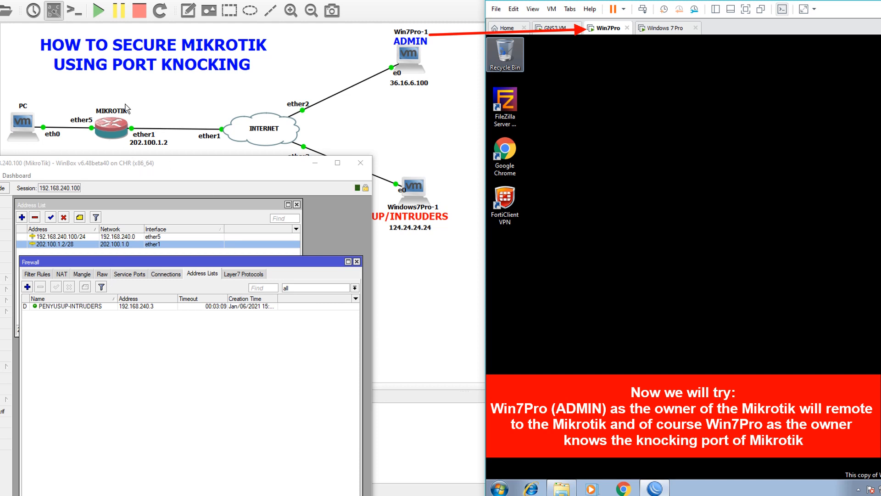
Step: Delete the PENYUSUP-INTRUDERS entry from the address list, then review the PORT KNOCKING 1111 rule
left_click(106, 308)
left_click(40, 287)
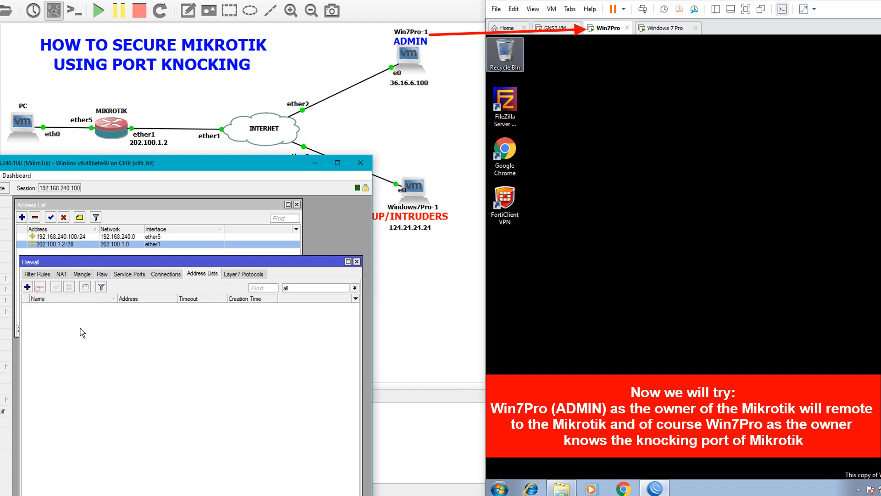
left_click(641, 120)
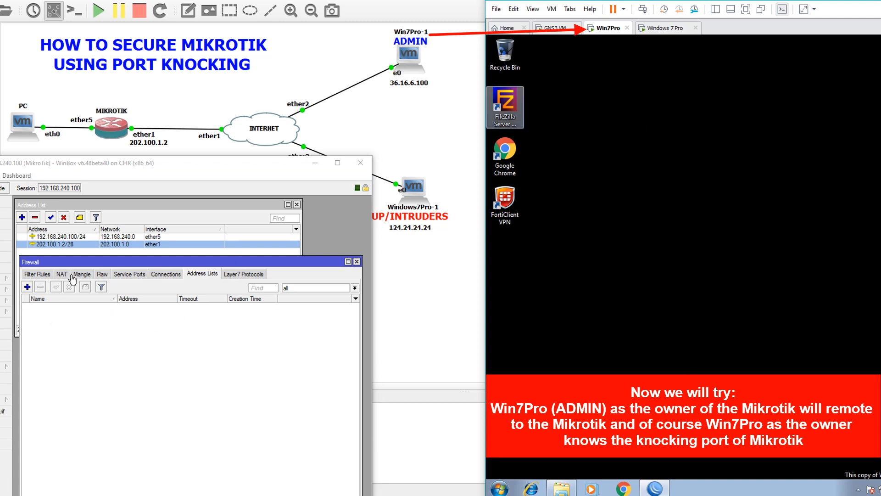
left_click(43, 274)
left_click(64, 314)
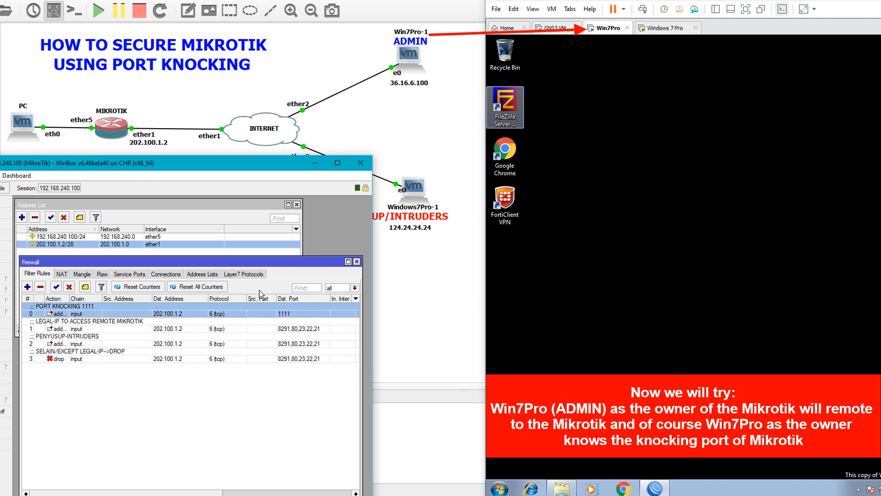
left_click(212, 275)
left_click(510, 326)
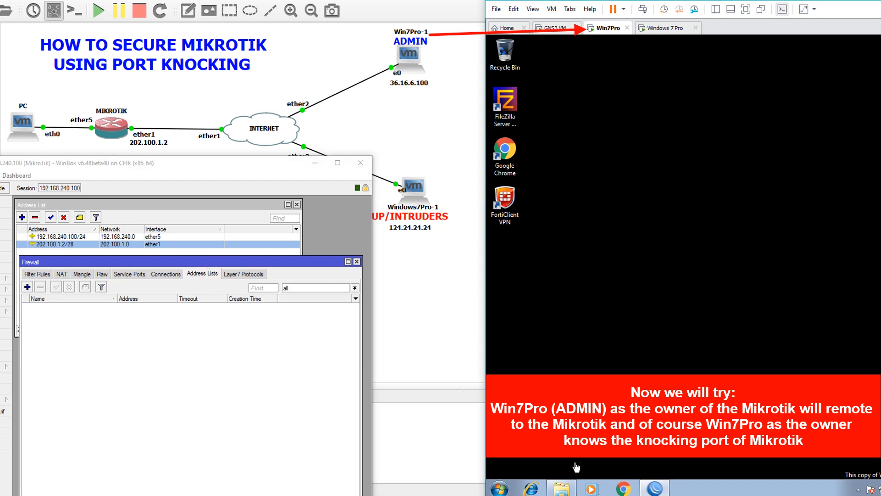
left_click(496, 489)
Step: Open a Command Prompt on the admin VM and run ipconfig
left_click(536, 255)
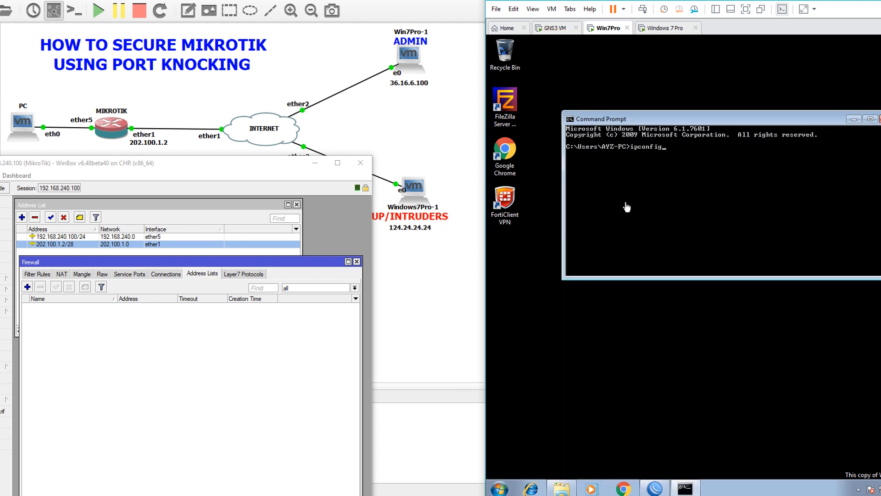
type("ipconfig")
key("Return")
scroll(628, 207, "up", 4)
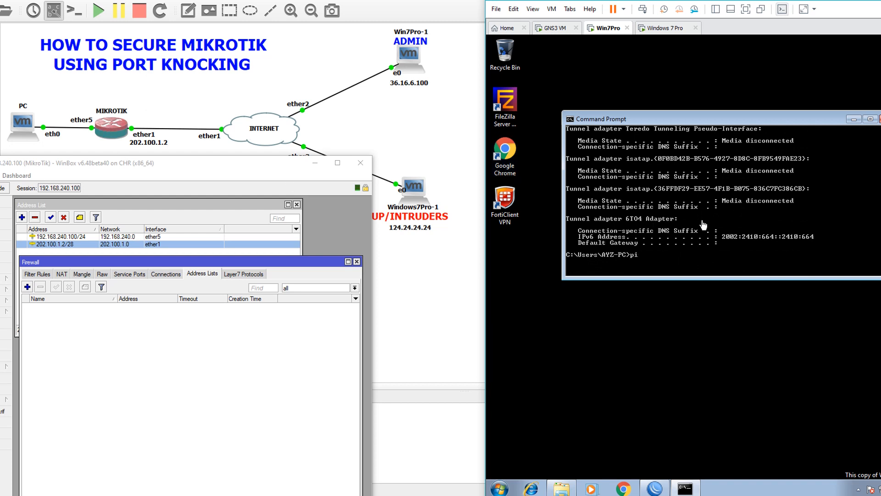
Step: Ping the router at 202.100.1.2 with 0% loss, stop it, and begin a telnet command
type("02.100.1.2")
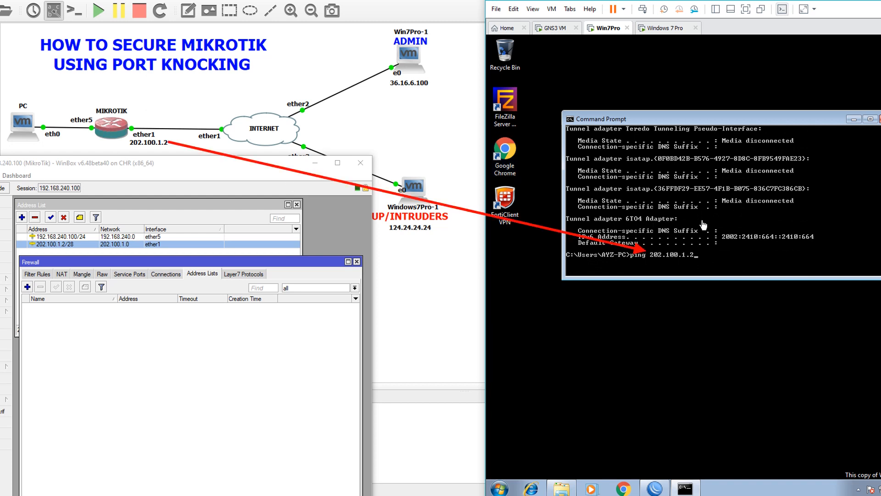
key("Return")
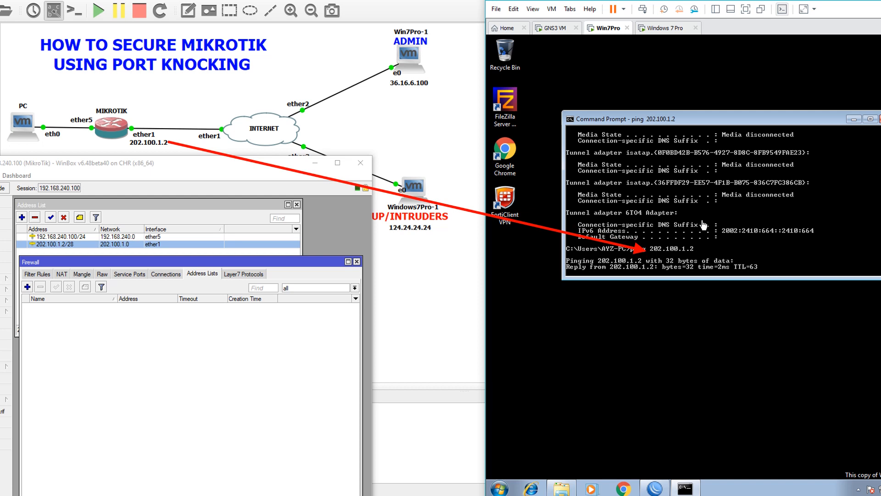
key("ctrl+c")
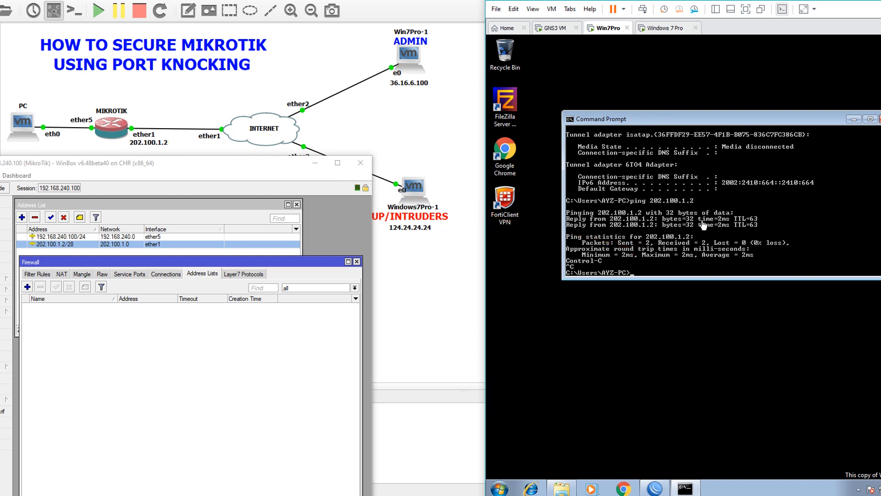
type("telnet 202.100.1.2")
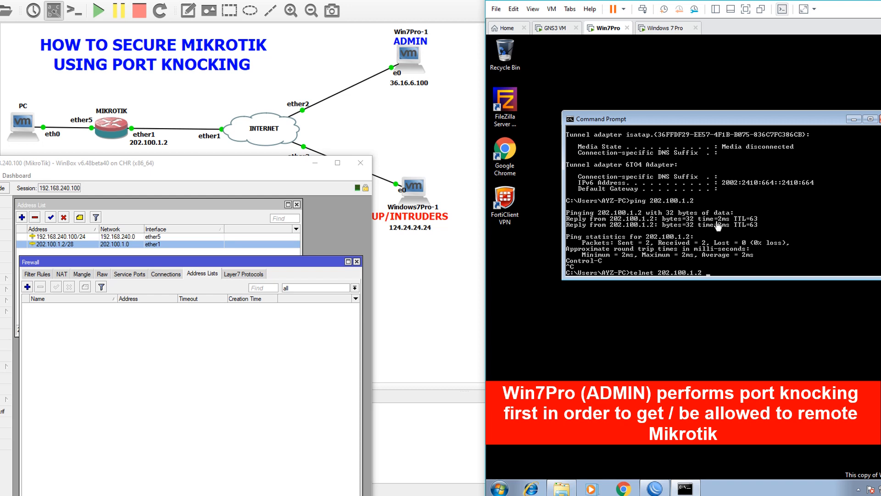
Step: Knock with telnet 202.100.1.2 1111, getting 36.16.6.100 listed in PORT-KNOCKING-1111
left_click(44, 274)
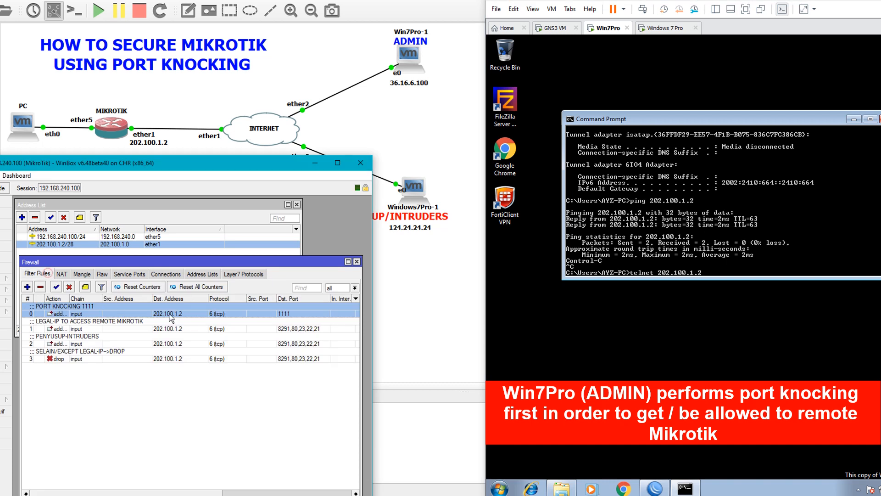
left_click(715, 198)
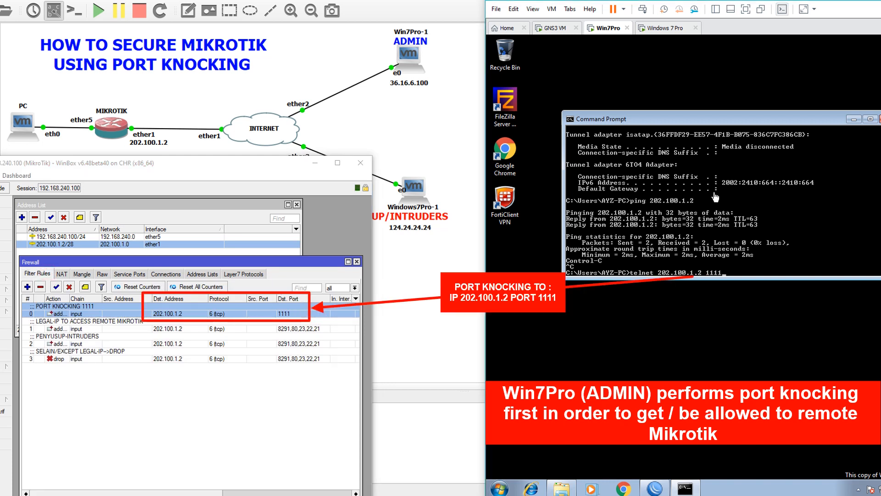
left_click(197, 275)
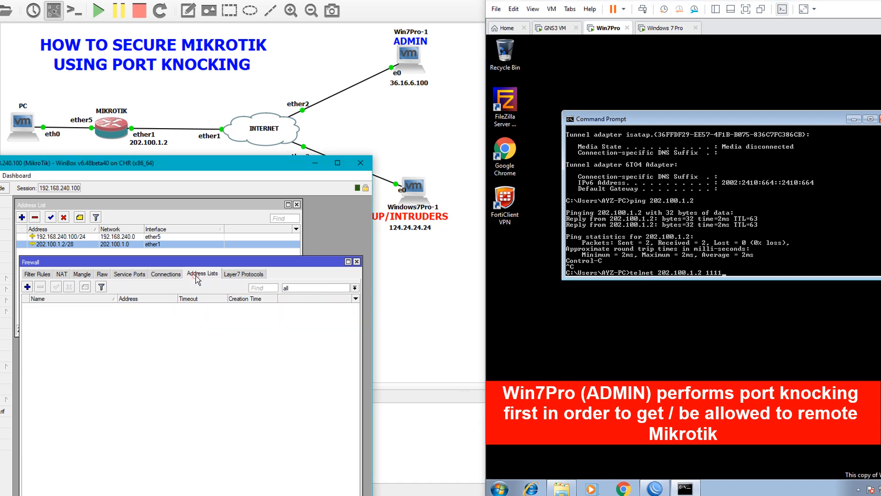
left_click(730, 248)
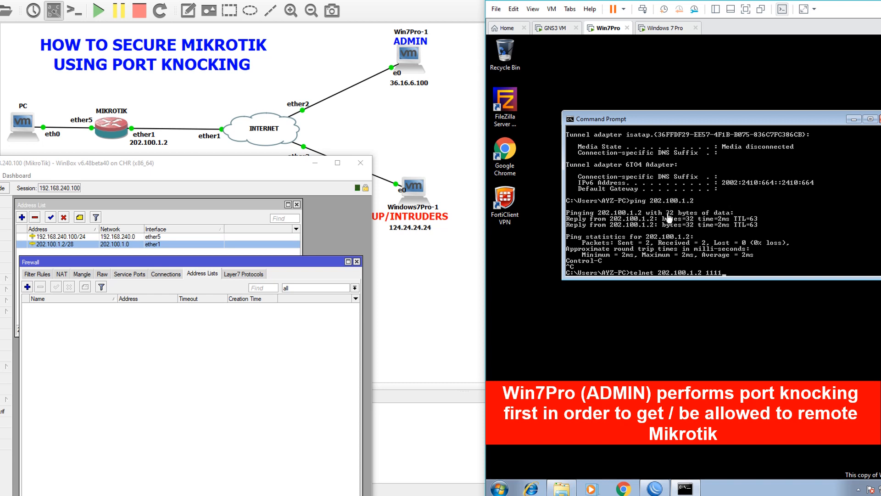
key("Return")
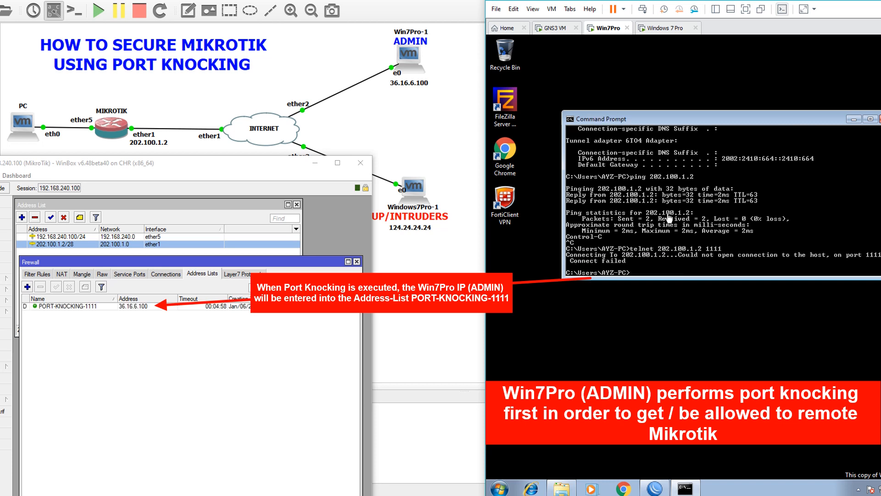
left_click(133, 306)
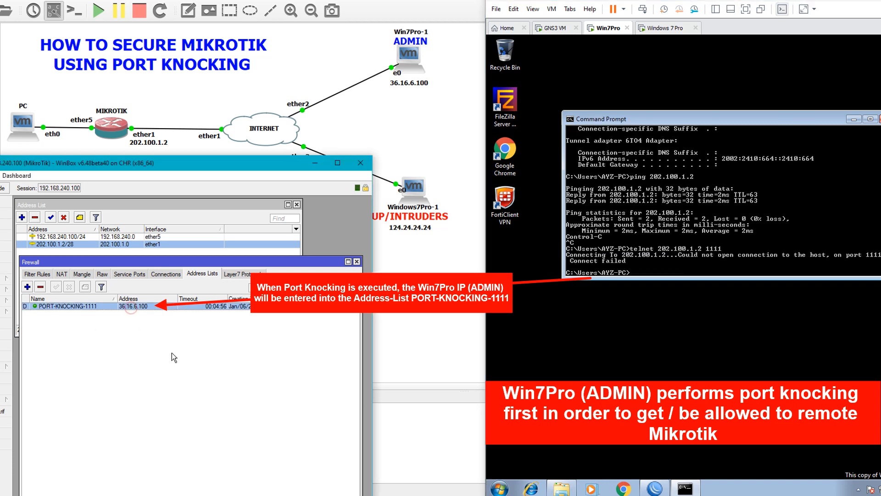
left_click(758, 263)
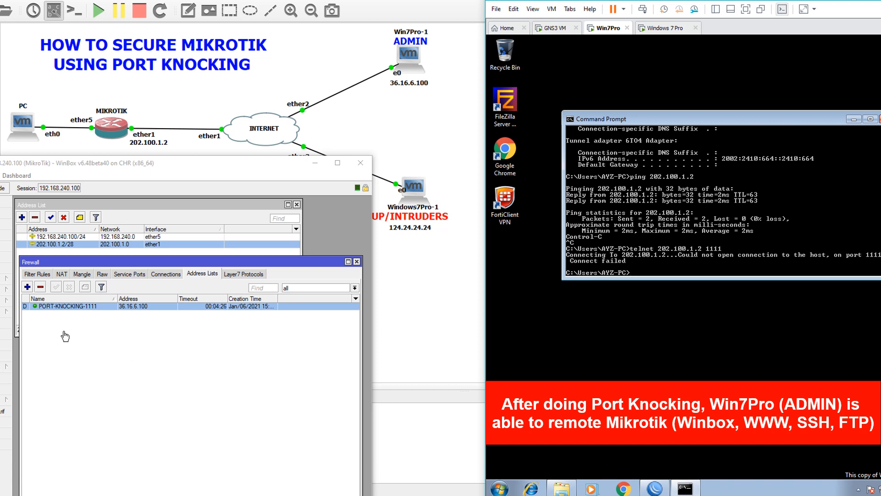
left_click(655, 488)
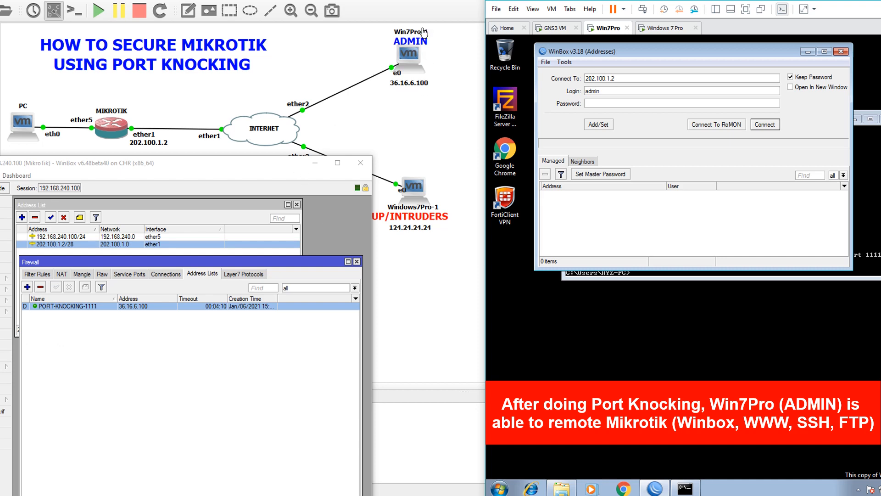
Step: Log into 202.100.1.2 via WinBox and telnet as admin, adding 36.16.6.100 to LEGAL-IP
left_click(770, 129)
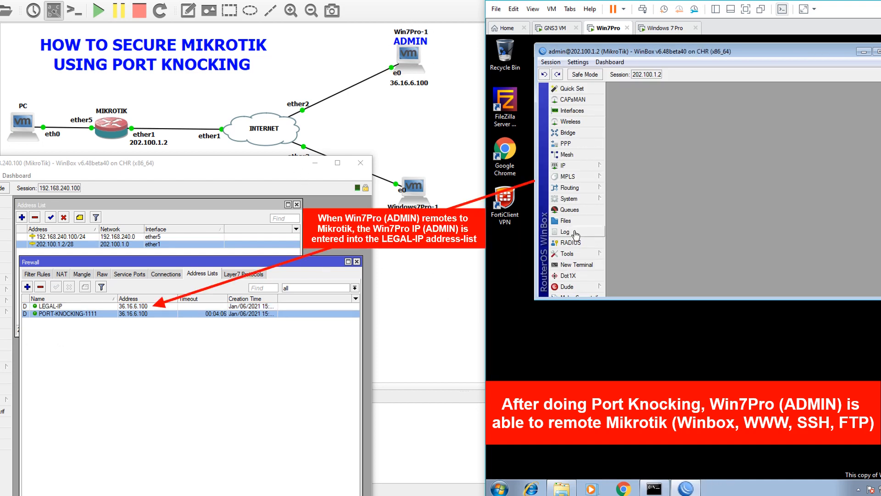
left_click(133, 308)
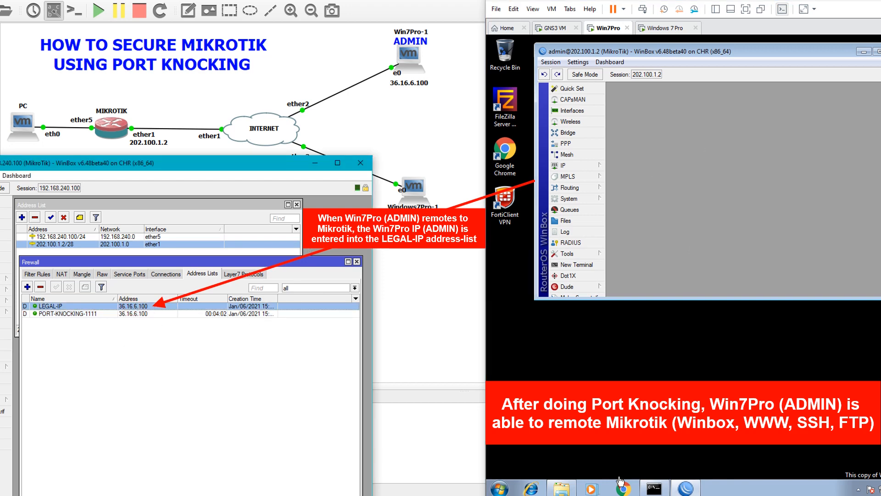
left_click(655, 488)
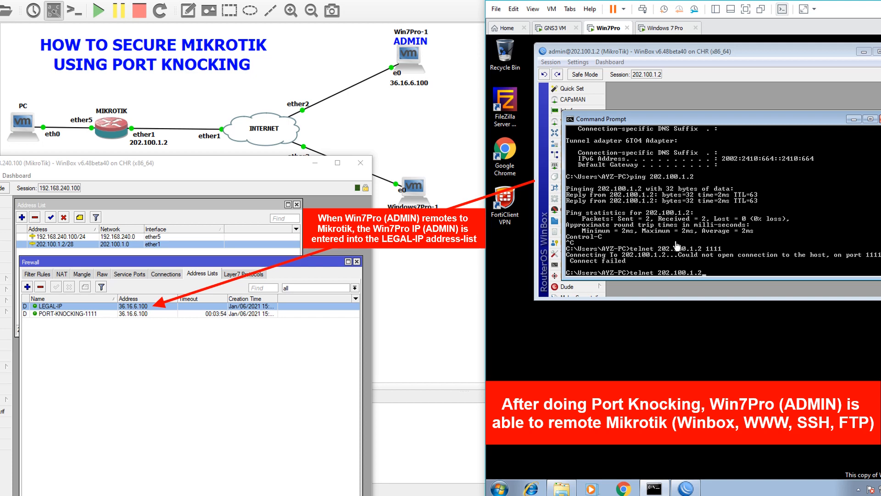
key("Return")
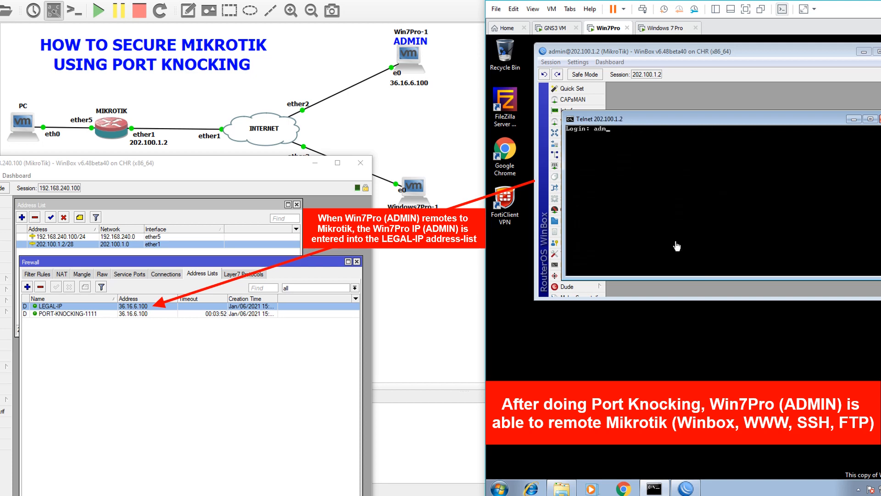
type("admin")
key("Return")
key("Return")
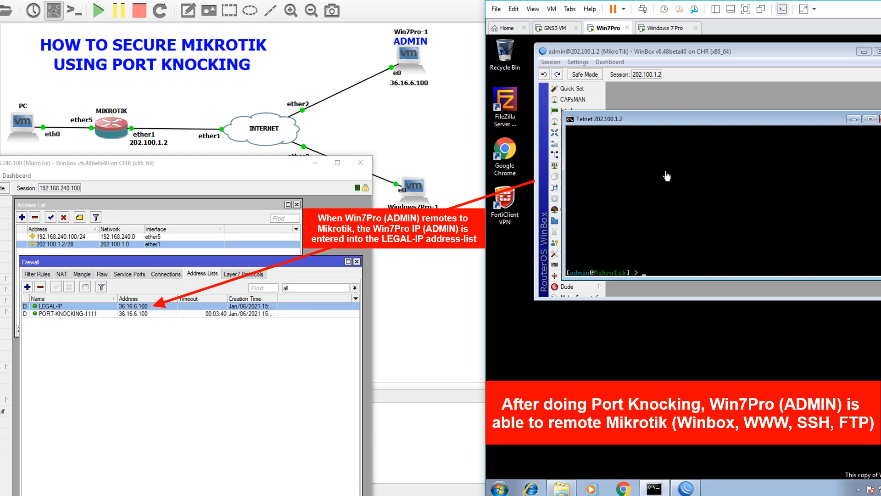
left_click_drag(295, 165, 255, 122)
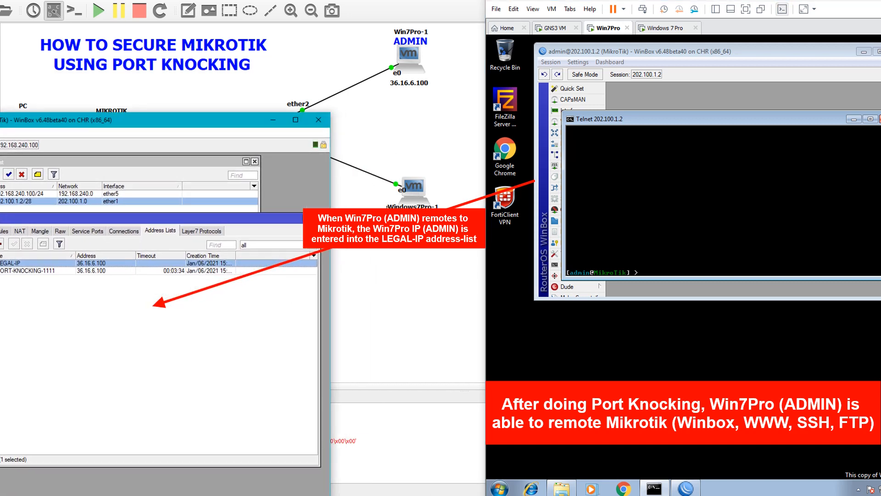
left_click_drag(166, 118, 168, 157)
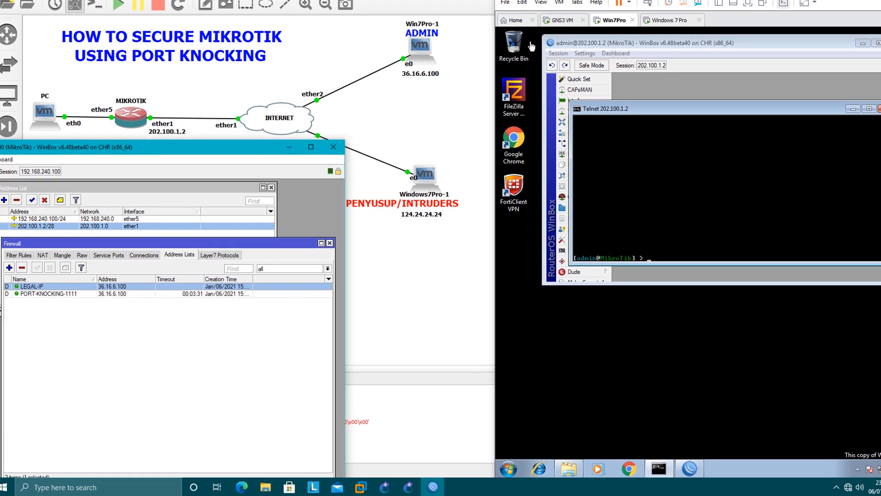
Step: On the intruder Windows 7 Pro VM, open cmd and run ipconfig, showing 124.24.24.24
left_click(670, 20)
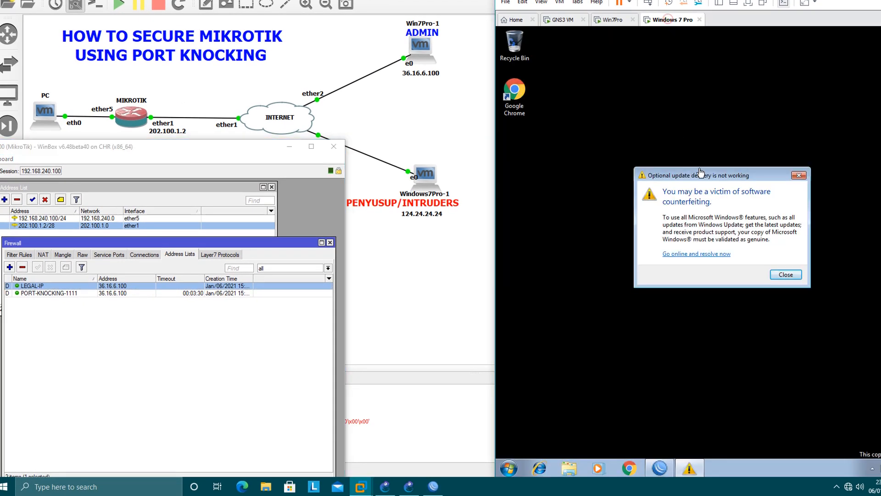
left_click(799, 176)
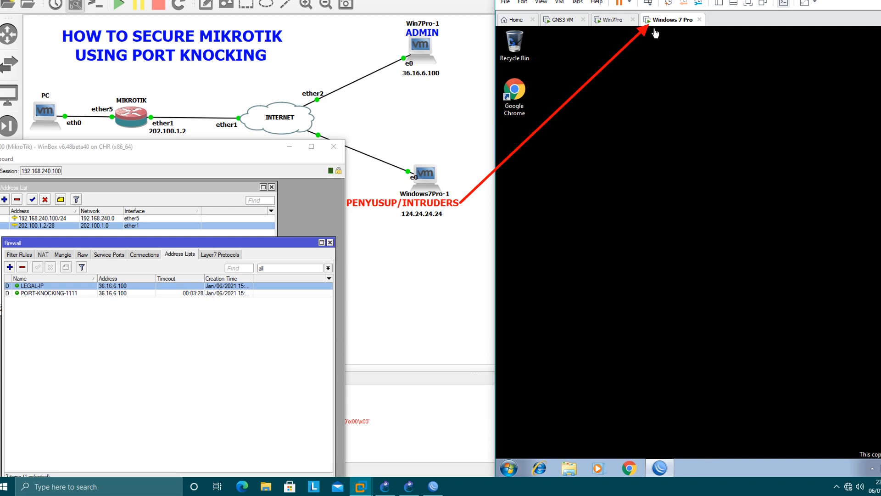
left_click(512, 472)
type("cmd")
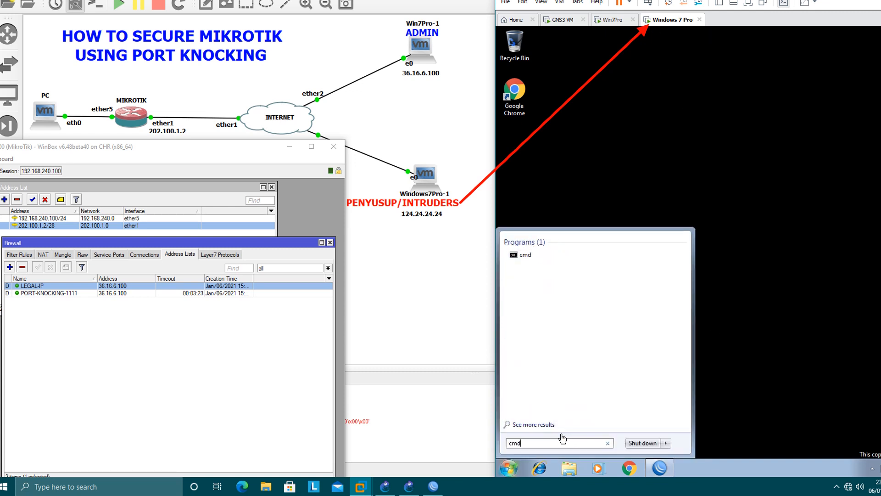
key("Return")
type("ipconfig")
key("Return")
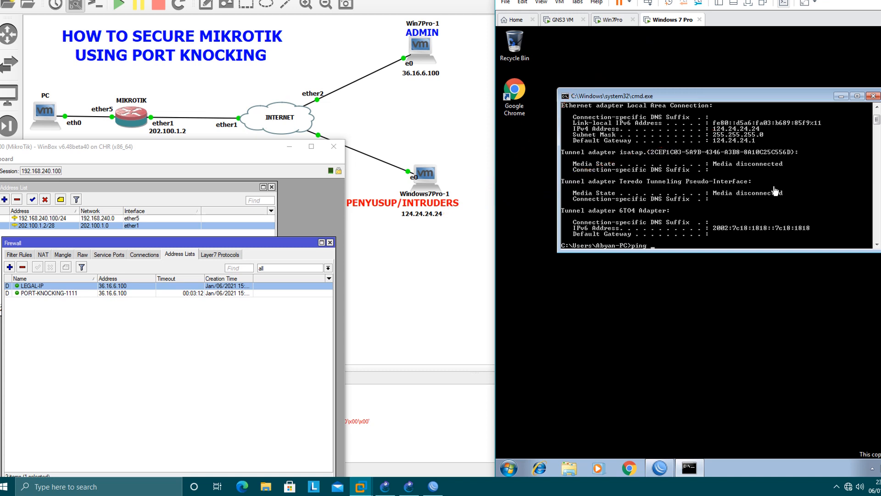
Step: Ping the router at 202.100.1.2 with 0% loss and review the firewall filter rules
type("202.100.1.2")
key("Return")
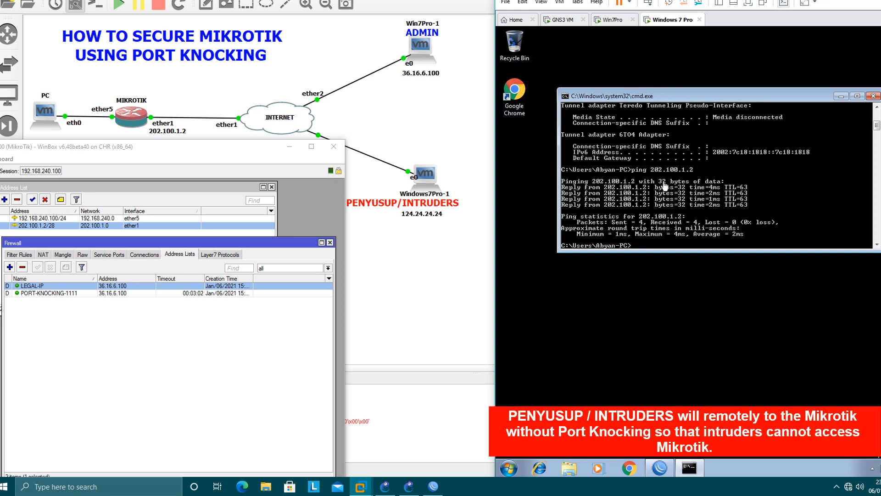
left_click(26, 254)
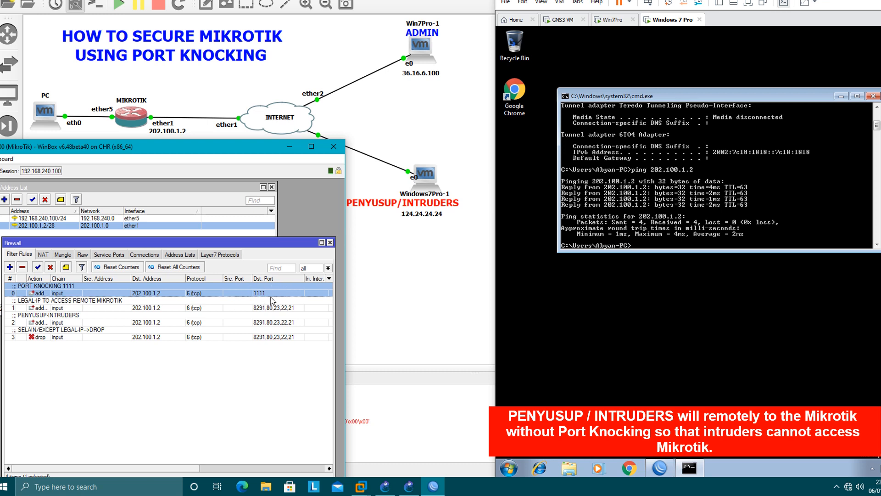
left_click(711, 232)
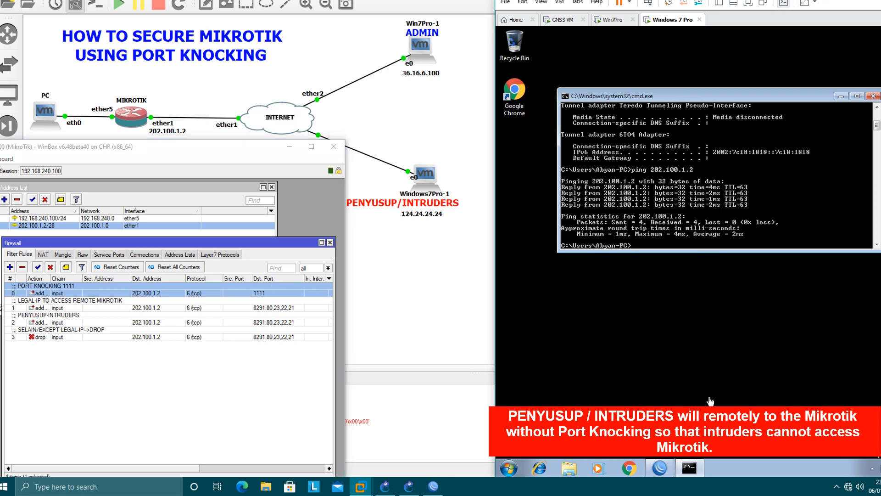
left_click(659, 468)
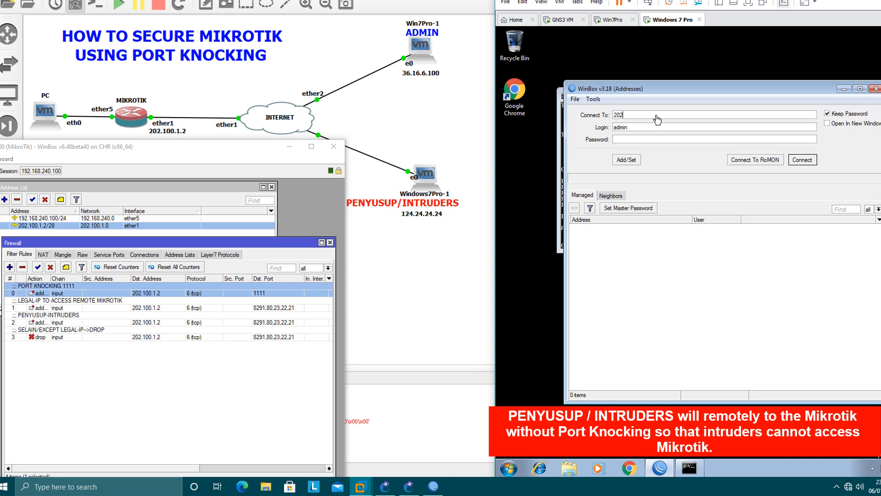
Step: Enter 202.100.1.2 in the intruder's WinBox and inspect the PENYUSUP-INTRUDERS rule's action and address list
left_click(189, 256)
left_click(695, 116)
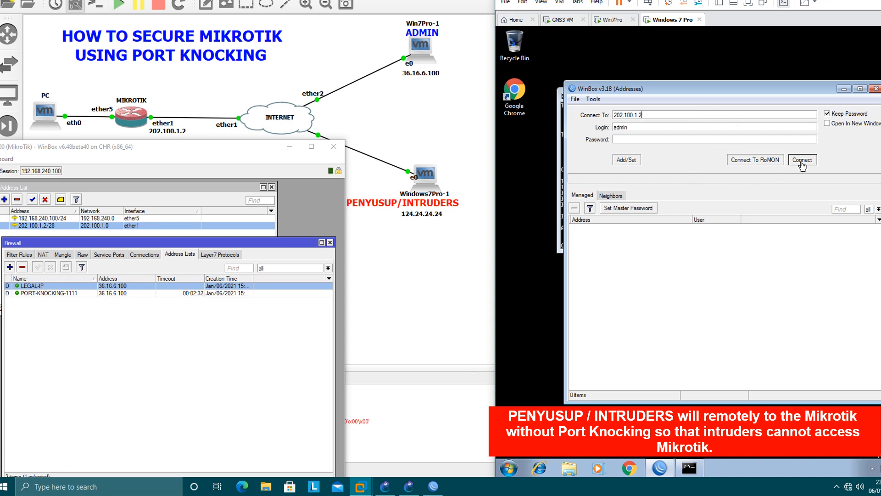
left_click(69, 304)
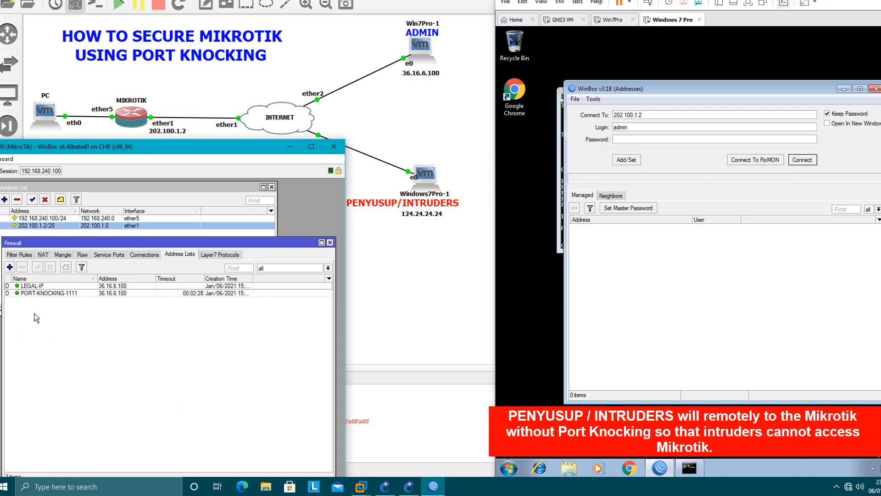
left_click(20, 255)
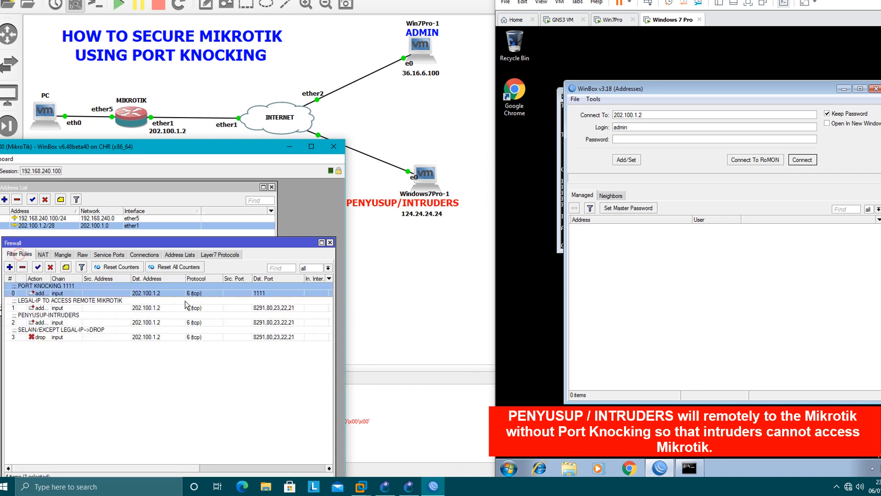
left_click(81, 323)
double_click(81, 323)
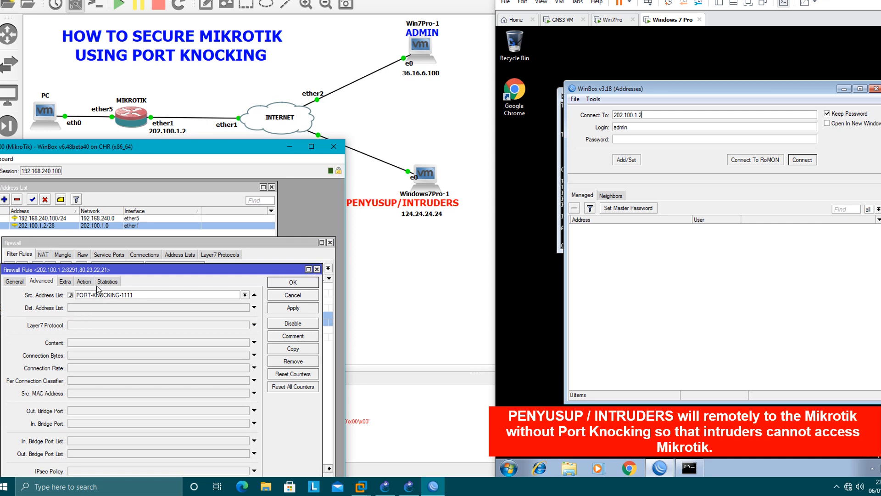
left_click(84, 281)
left_click(116, 339)
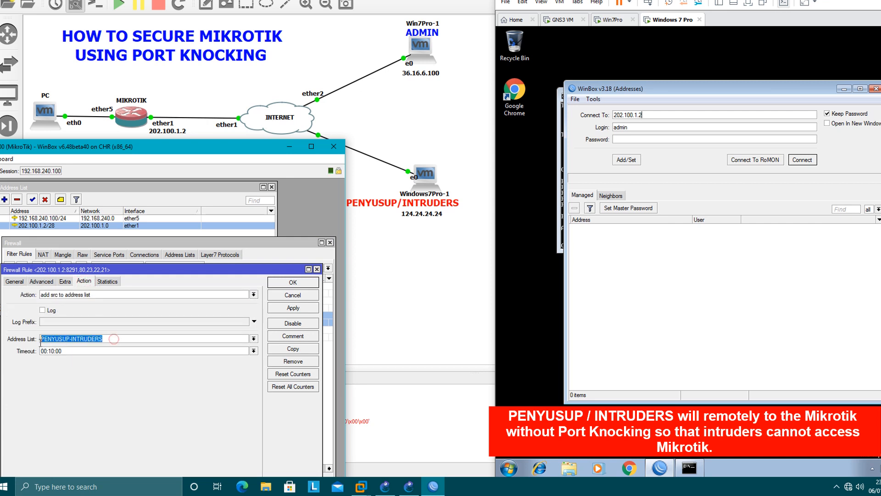
left_click(317, 269)
left_click(180, 255)
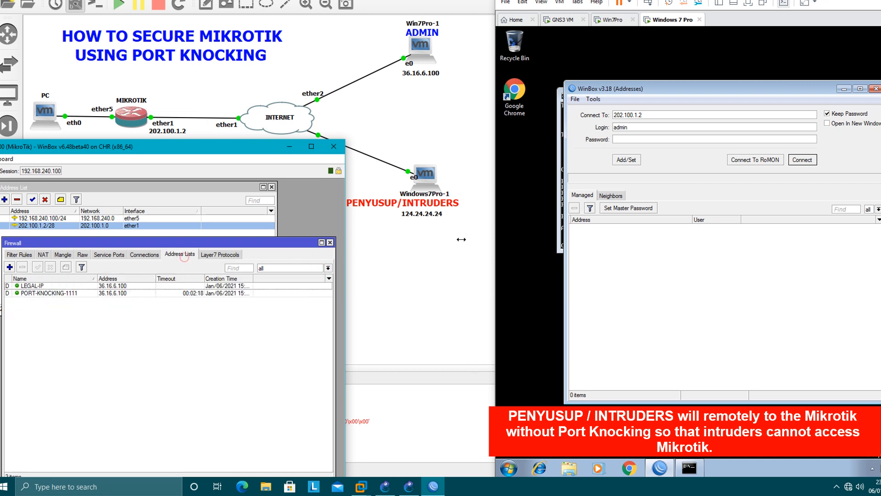
Step: Try the intruder's WinBox login as admin; it hangs while 124.24.24.24 enters PENYUSUP-INTRUDERS
left_click(716, 189)
left_click(802, 160)
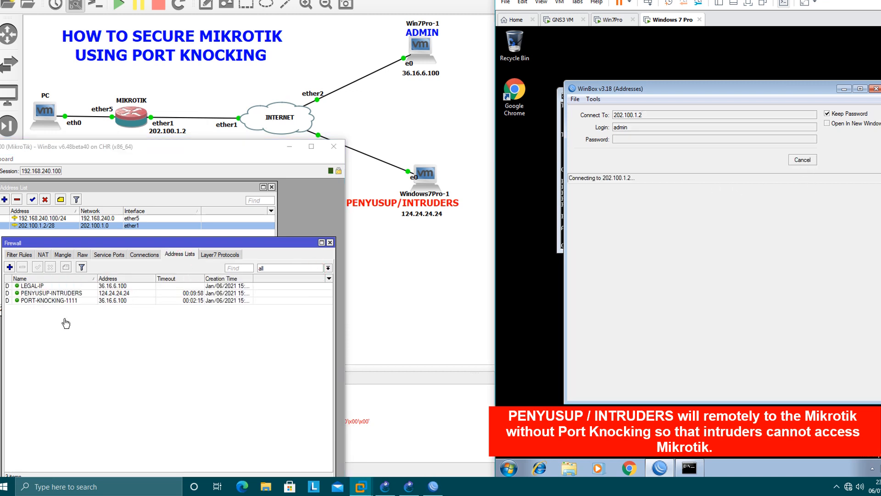
left_click(46, 293)
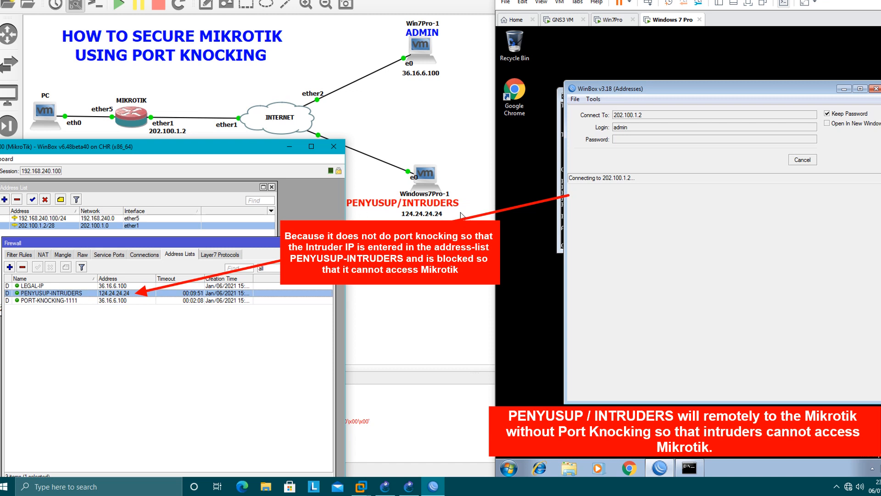
left_click(680, 166)
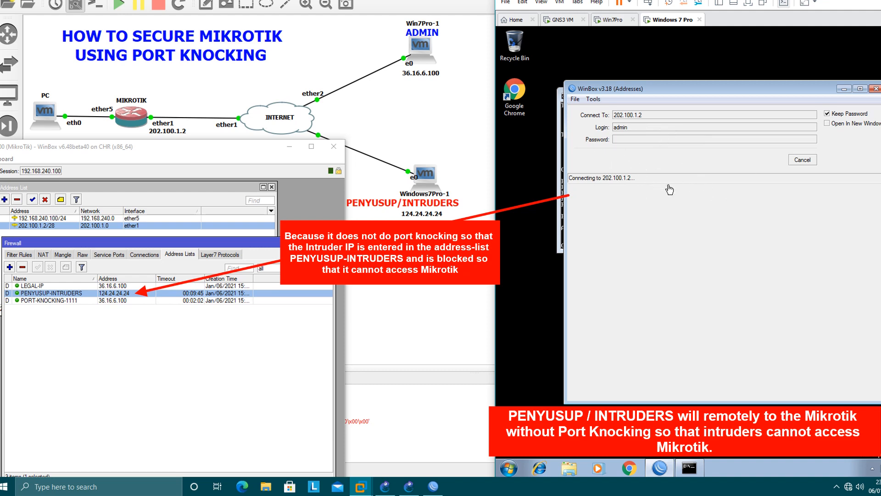
left_click(689, 468)
Step: Run telnet to 202.100.1.2 from the intruder's cmd, which reports telnet is not recognized
left_click_drag(699, 97, 698, 205)
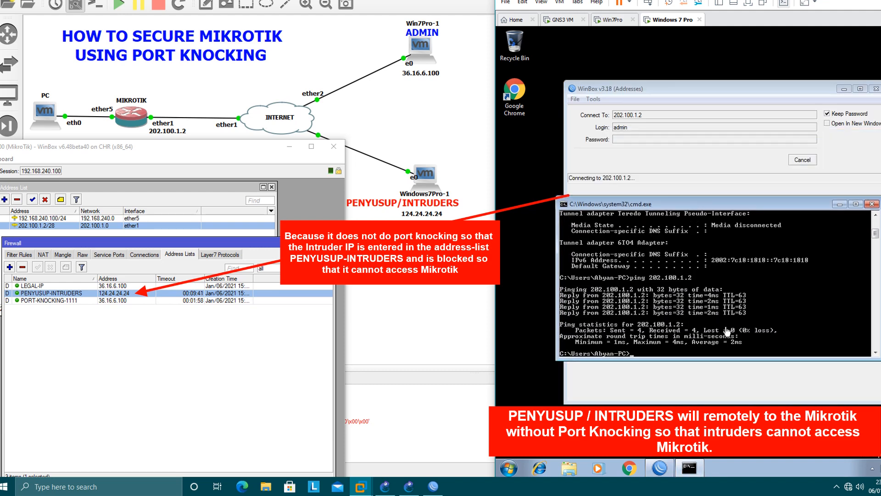
type("telnet 202.100.1.2")
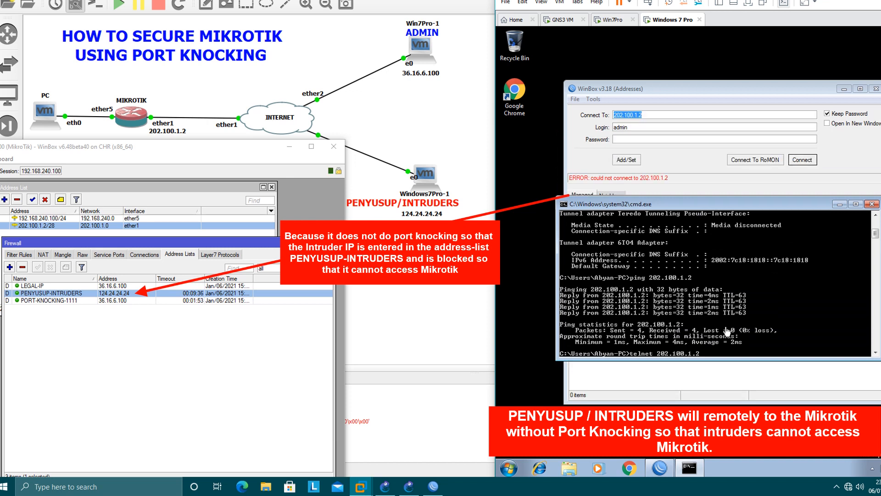
key("Return")
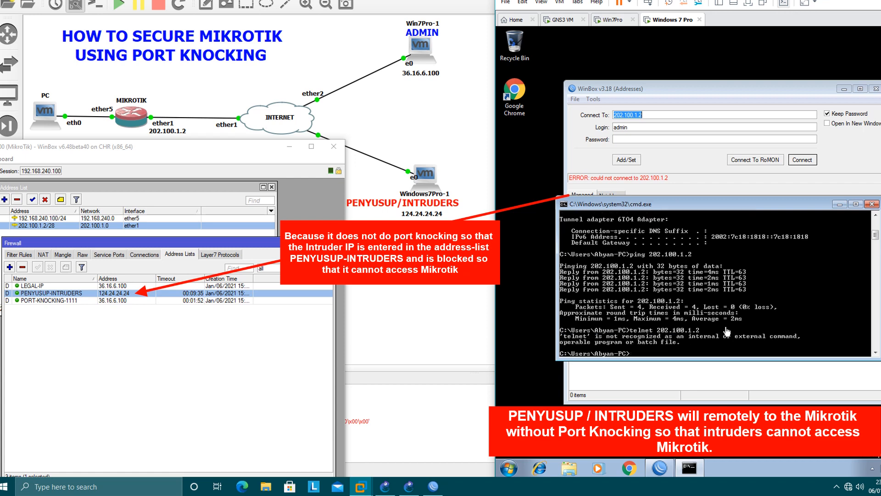
Step: Enable the Telnet Client Windows feature in Control Panel and rerun telnet 202.100.1.2
left_click(509, 468)
left_click(647, 359)
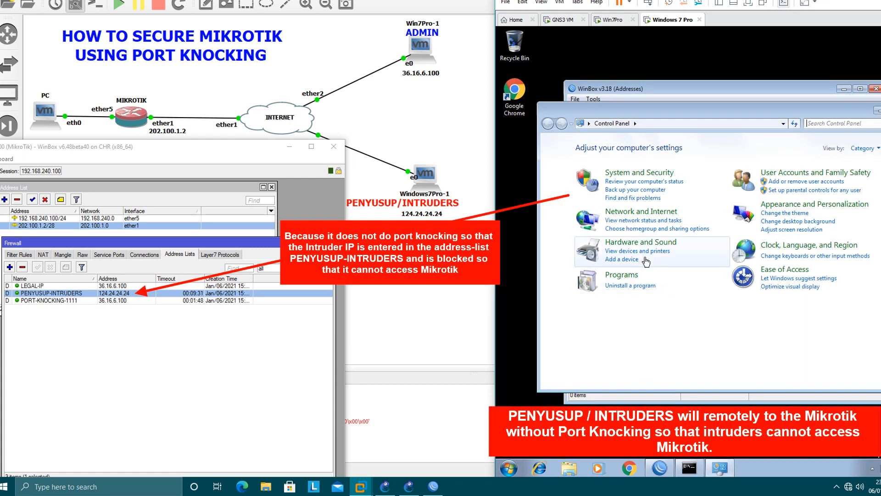
left_click(644, 288)
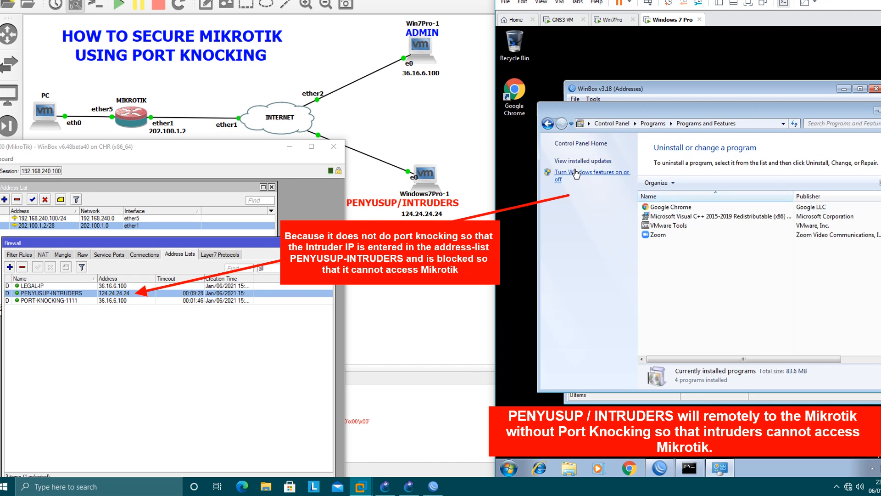
left_click(585, 173)
scroll(743, 251, "down", 4)
left_click(645, 244)
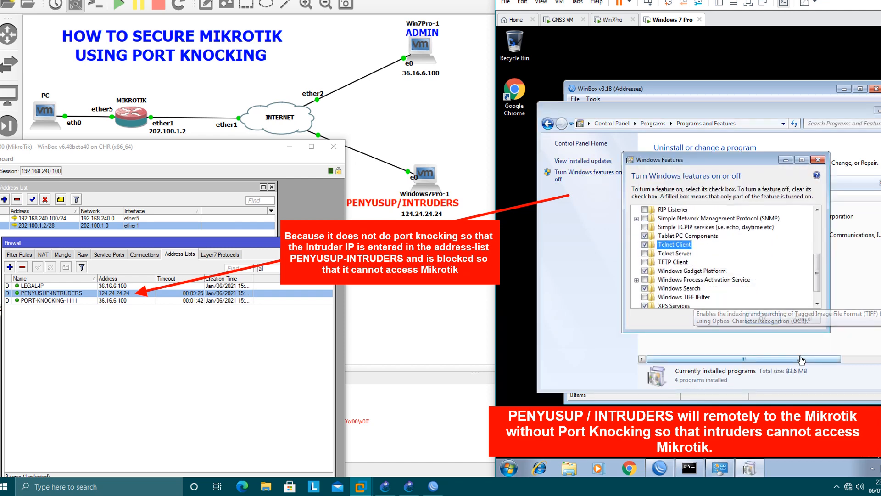
left_click(762, 319)
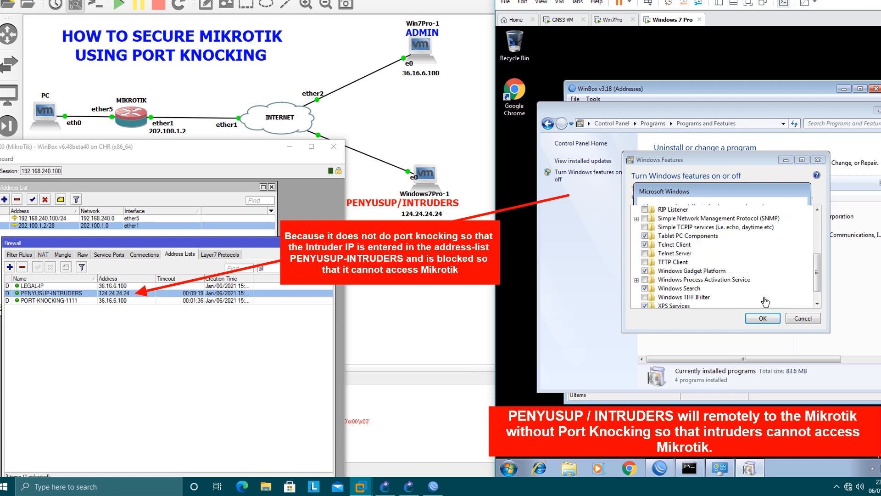
left_click(880, 110)
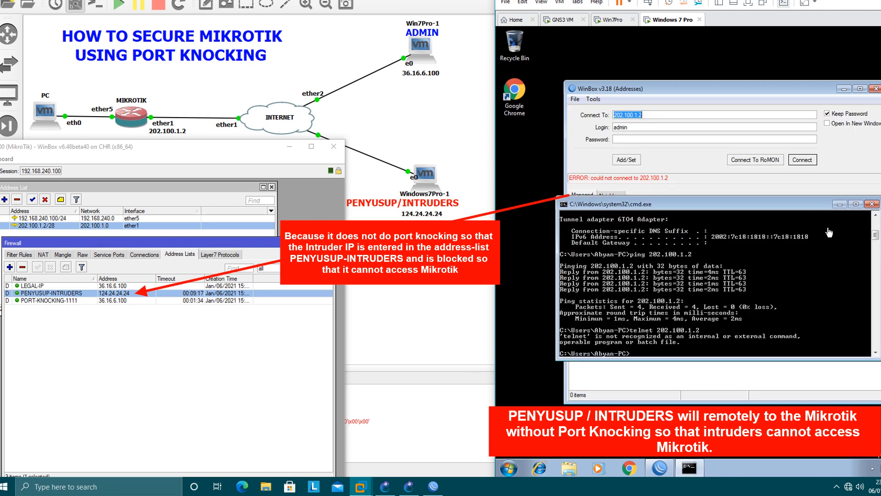
key("Up")
key("Return")
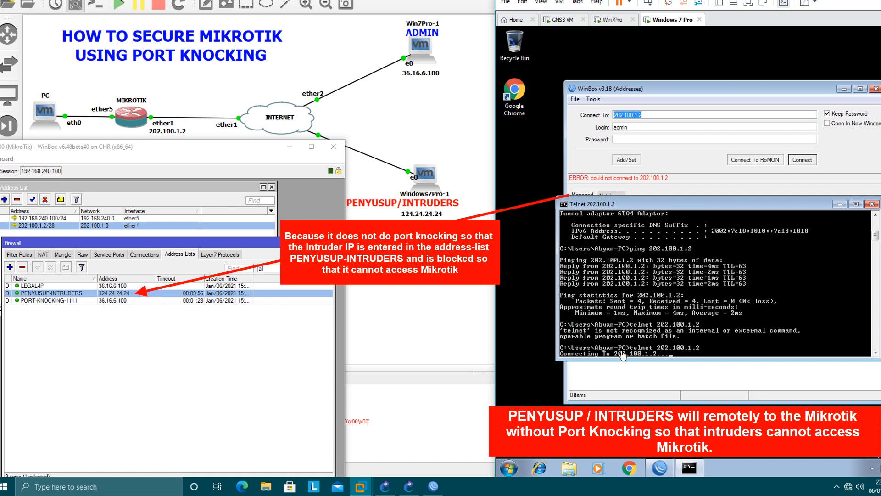
Step: Switch to the admin Win7Pro VM, whose telnet session sits at the MikroTik prompt
left_click(621, 21)
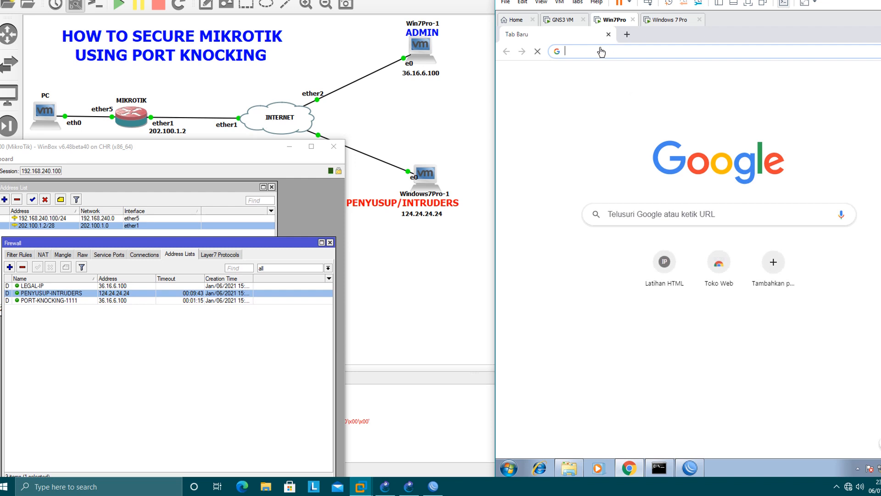
Step: Load the router's WebFig at 202.100.1.2 in Chrome on the admin machine
left_click(600, 53)
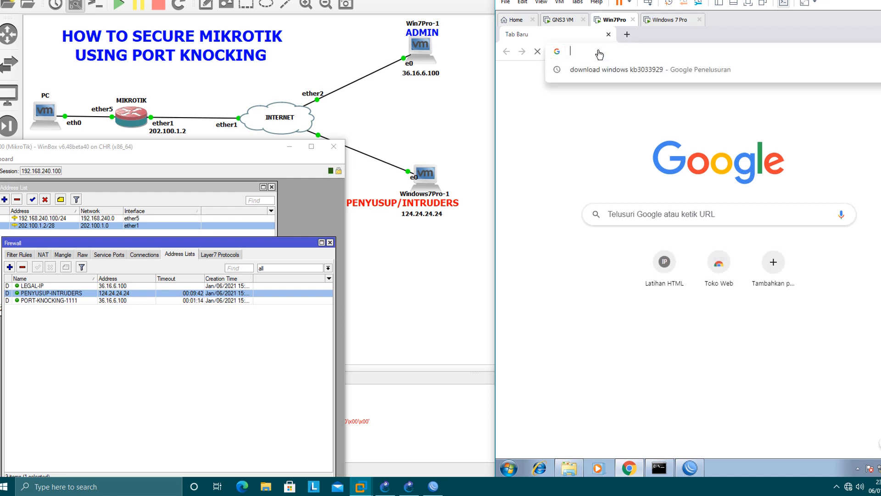
type("202.1")
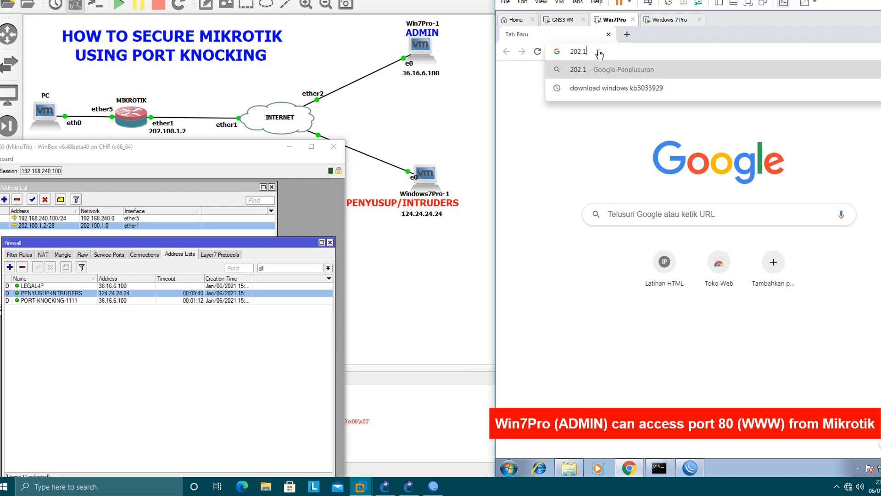
type("00.1.2")
key("Return")
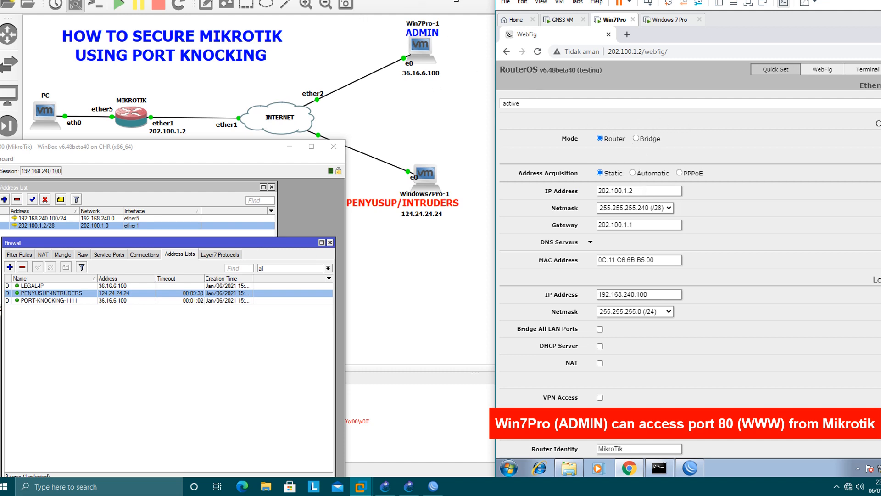
left_click(671, 20)
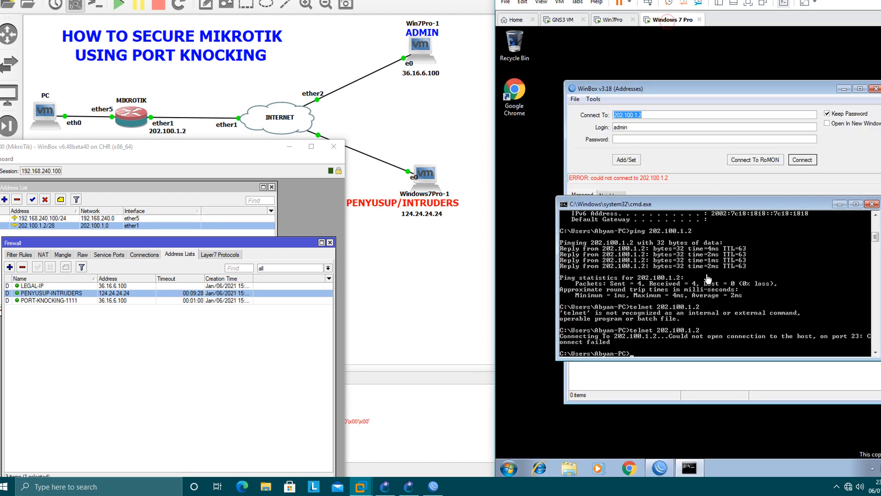
Step: Browse to 202.100.1.2 in the intruder's Chrome, which fails with ERR_CONNECTION_TIMED_OUT
left_click(629, 468)
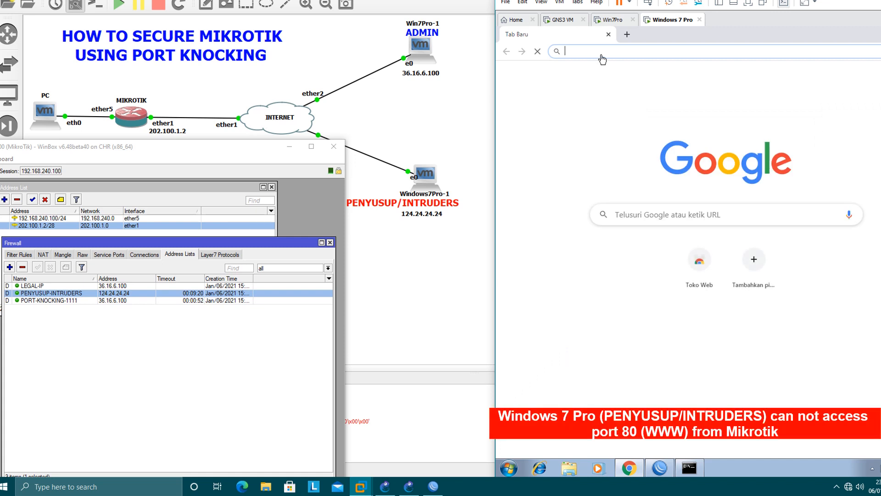
type("202.100.1.")
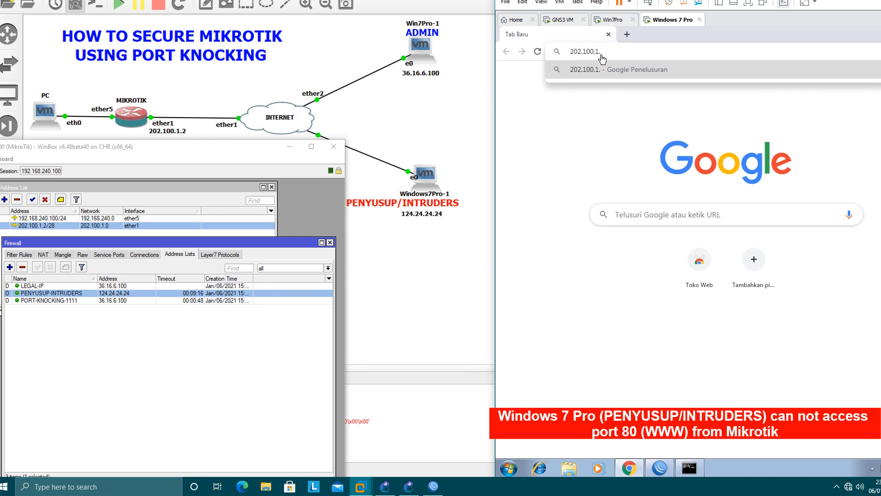
type("2")
key("Return")
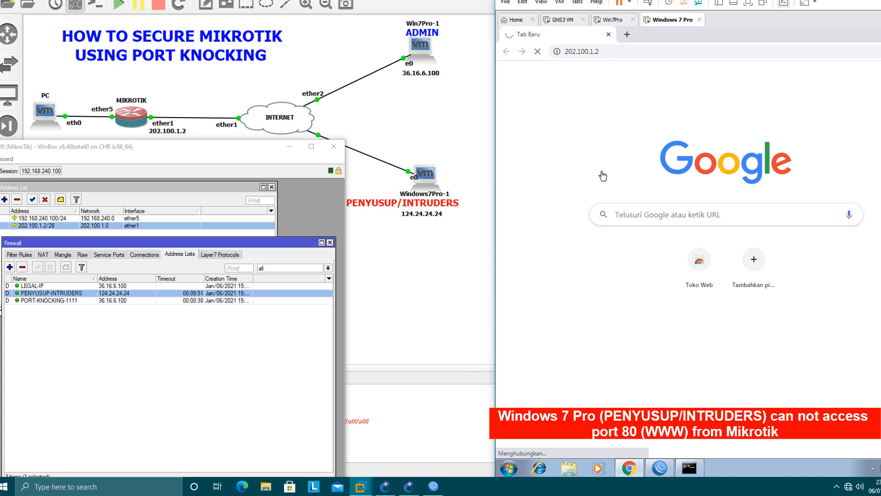
left_click(593, 55)
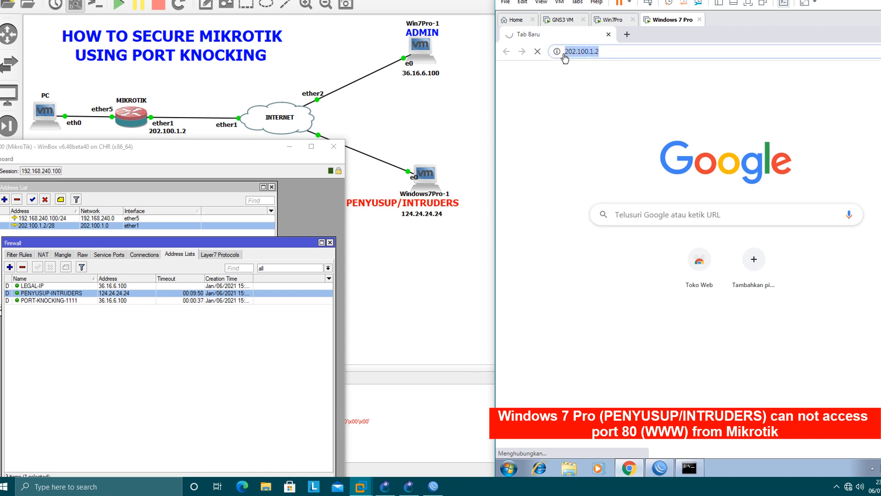
left_click(599, 53)
left_click_drag(613, 53, 541, 60)
left_click(604, 53)
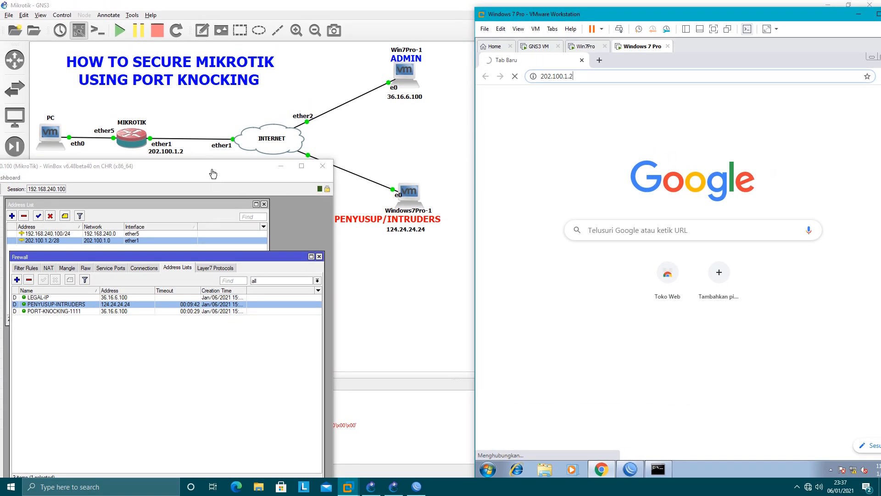
left_click_drag(213, 174, 256, 170)
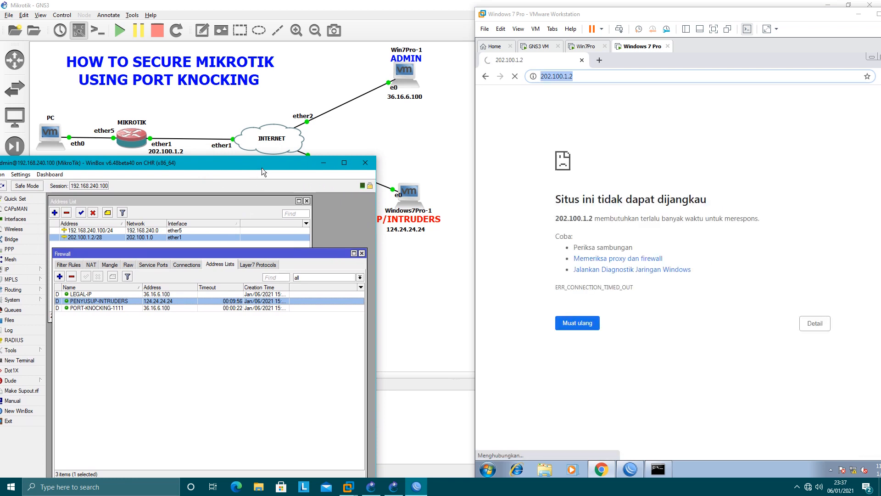
Step: Show the firewall Filter Rules list in WinBox and select the PORT KNOCKING 1111 rule
left_click_drag(262, 167, 266, 180)
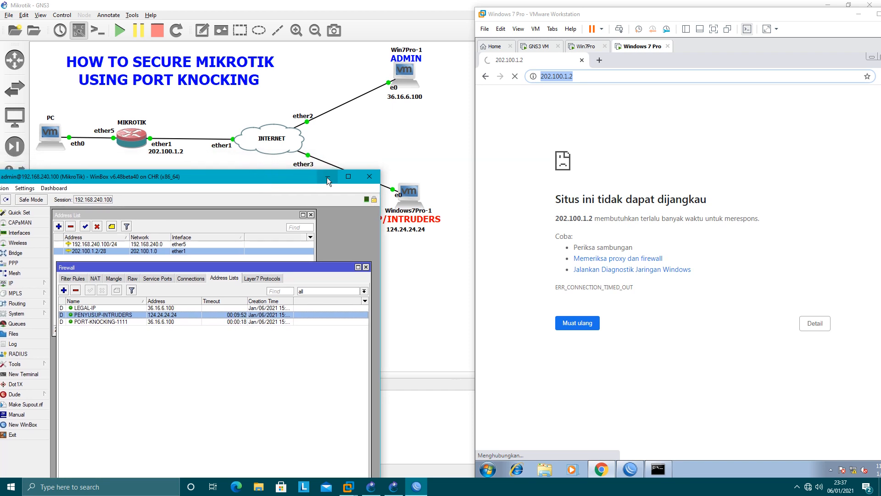
left_click(701, 81)
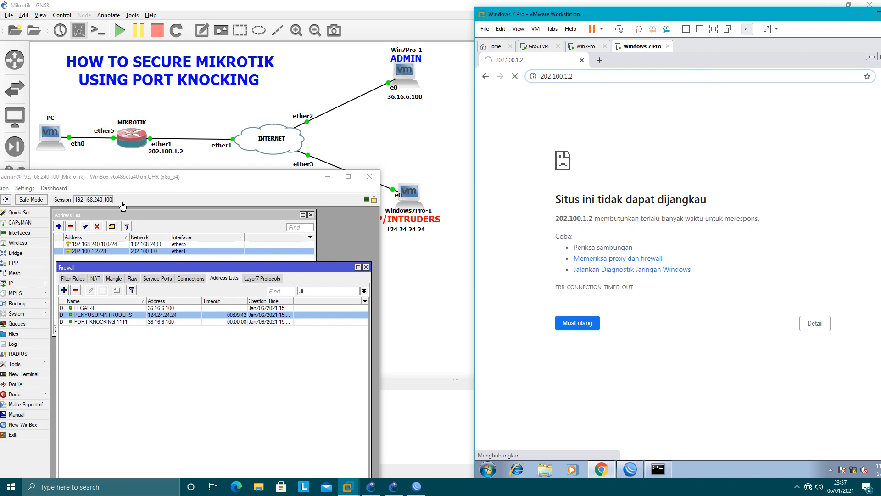
left_click_drag(192, 180, 211, 169)
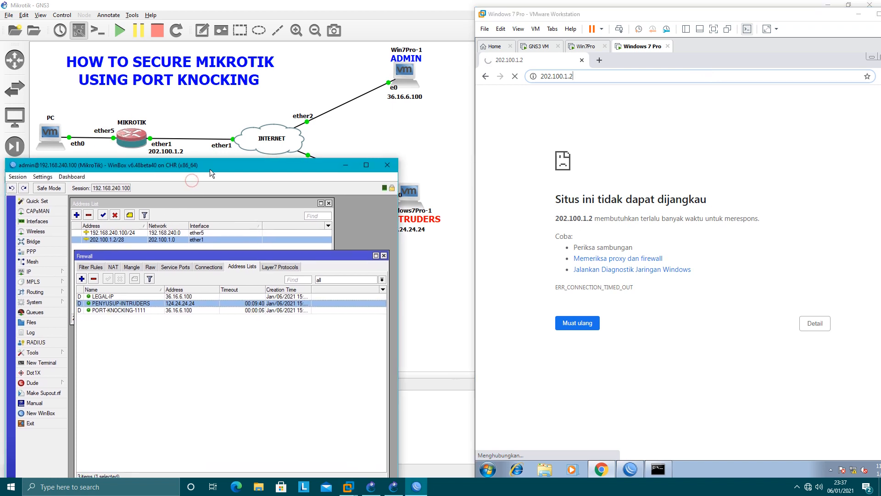
left_click(90, 267)
left_click(321, 304)
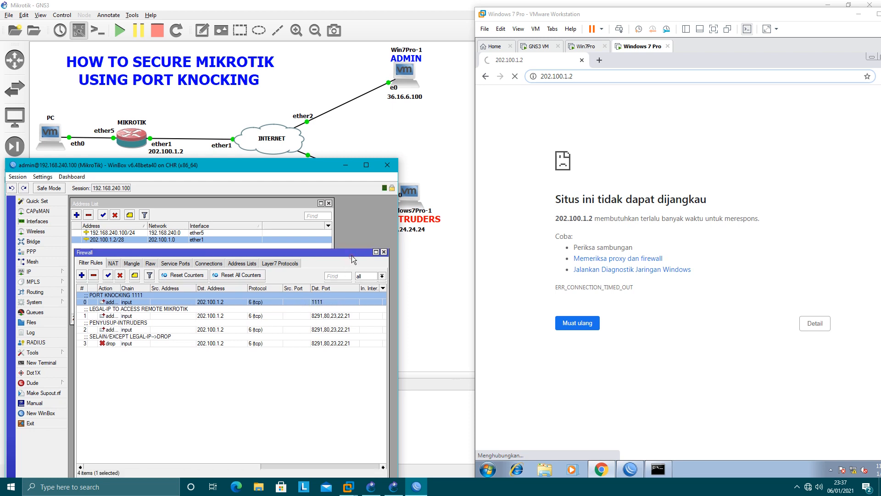
Step: Minimize WinBox and the virtual machine window, leaving the GNS3 topology visible
left_click_drag(348, 261, 347, 232)
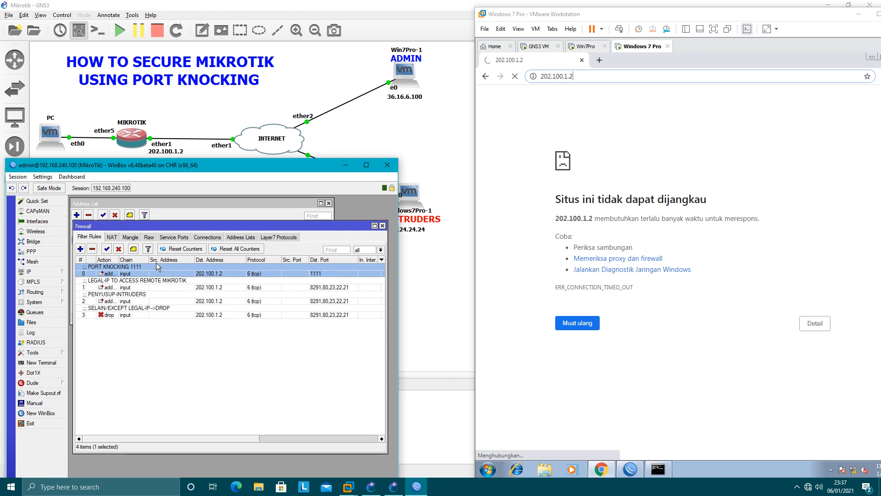
left_click(351, 164)
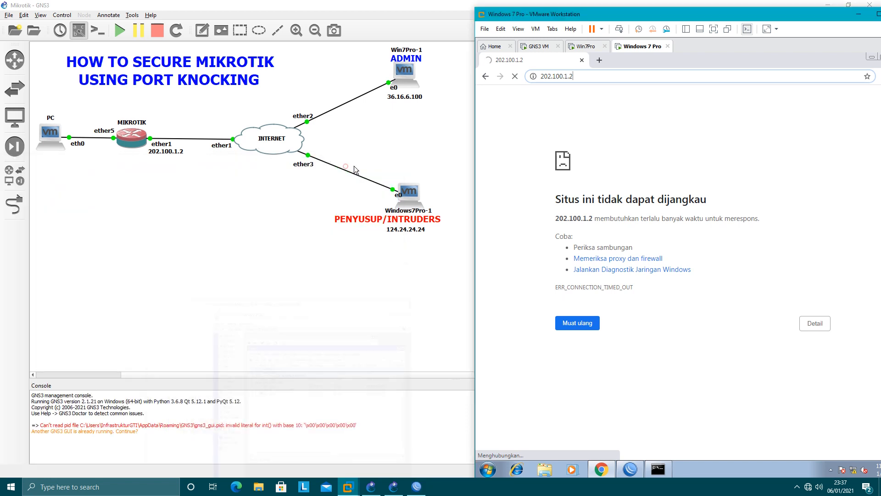
left_click(859, 16)
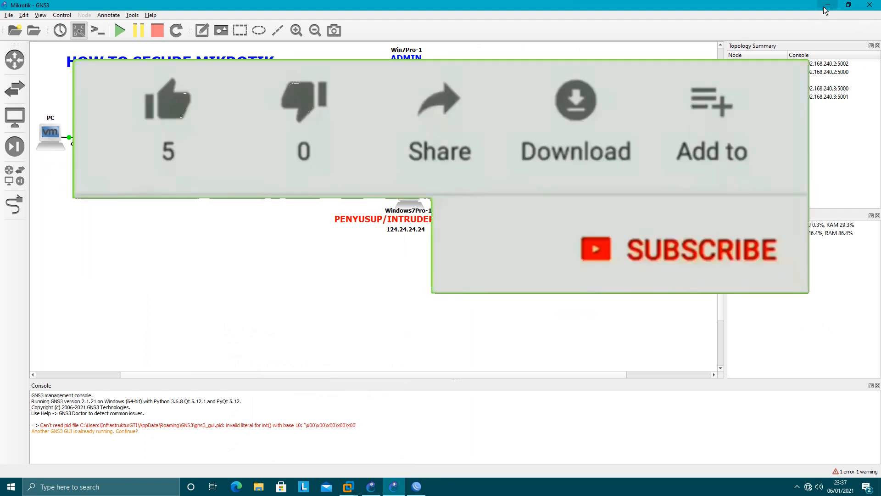
Step: Minimize GNS3 to reveal the desktop and stop the screen recorder from the tray
left_click(827, 4)
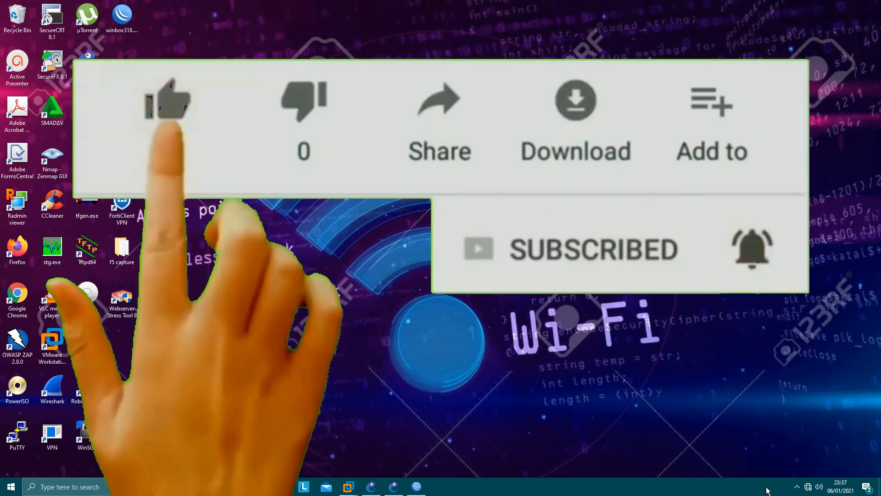
left_click(797, 489)
left_click(779, 468)
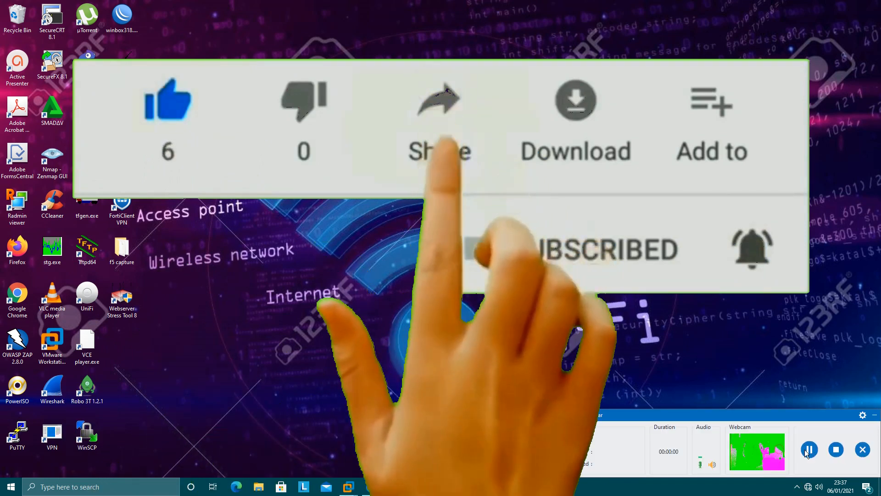